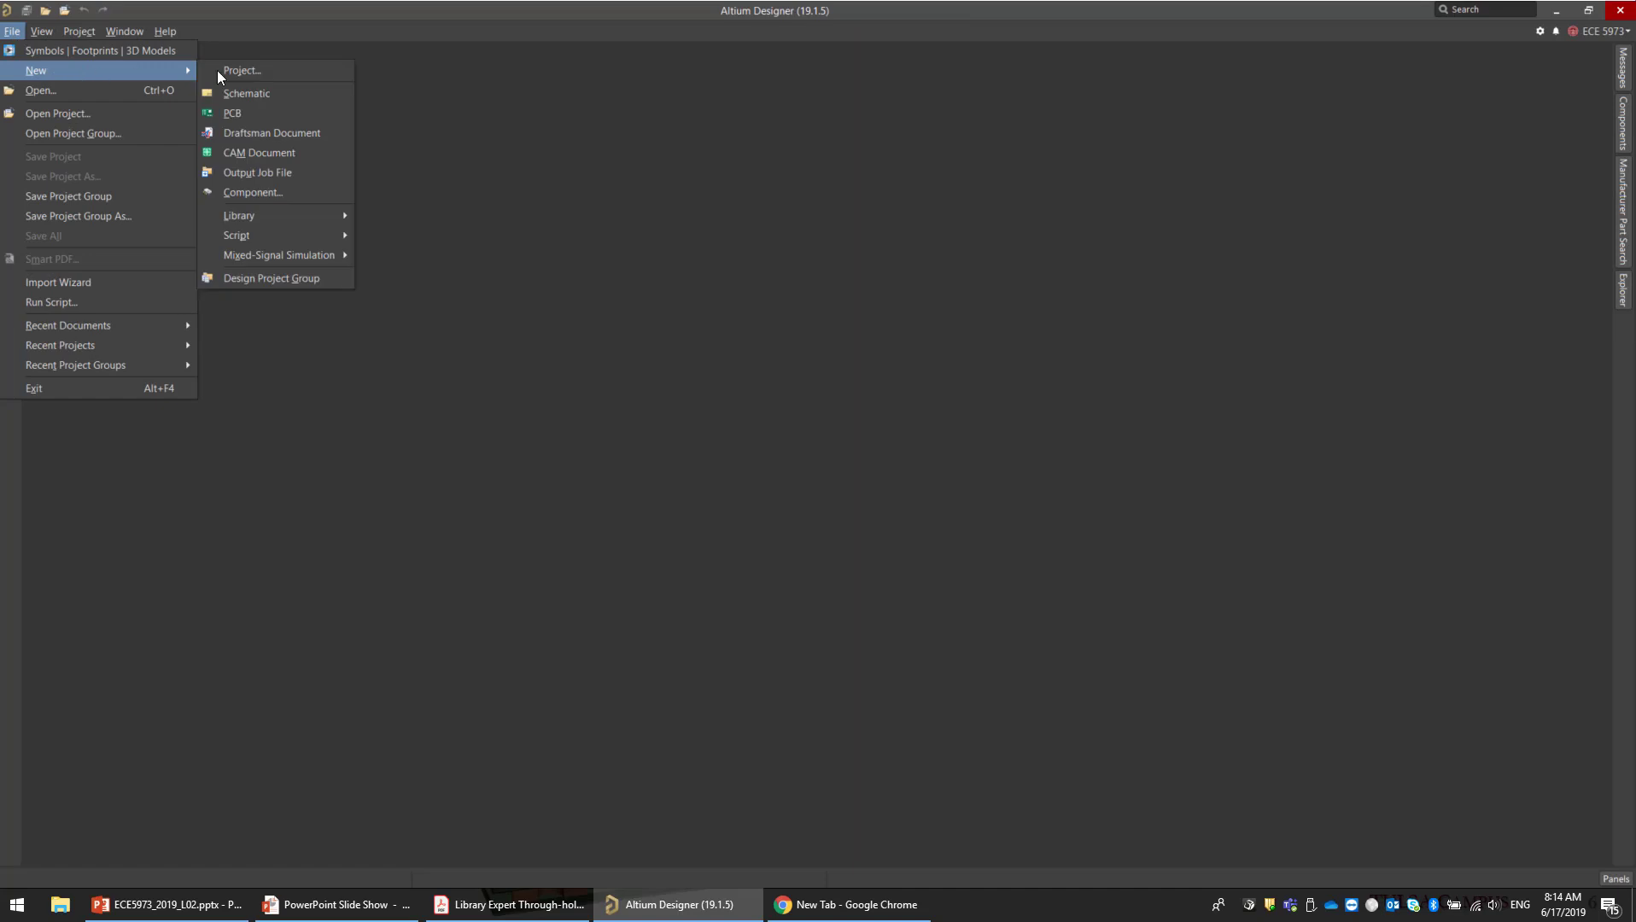
Step: Create a new PCB document and open its Layer Stack Manager
{"action": "left_click", "coordinate": [316, 109]}
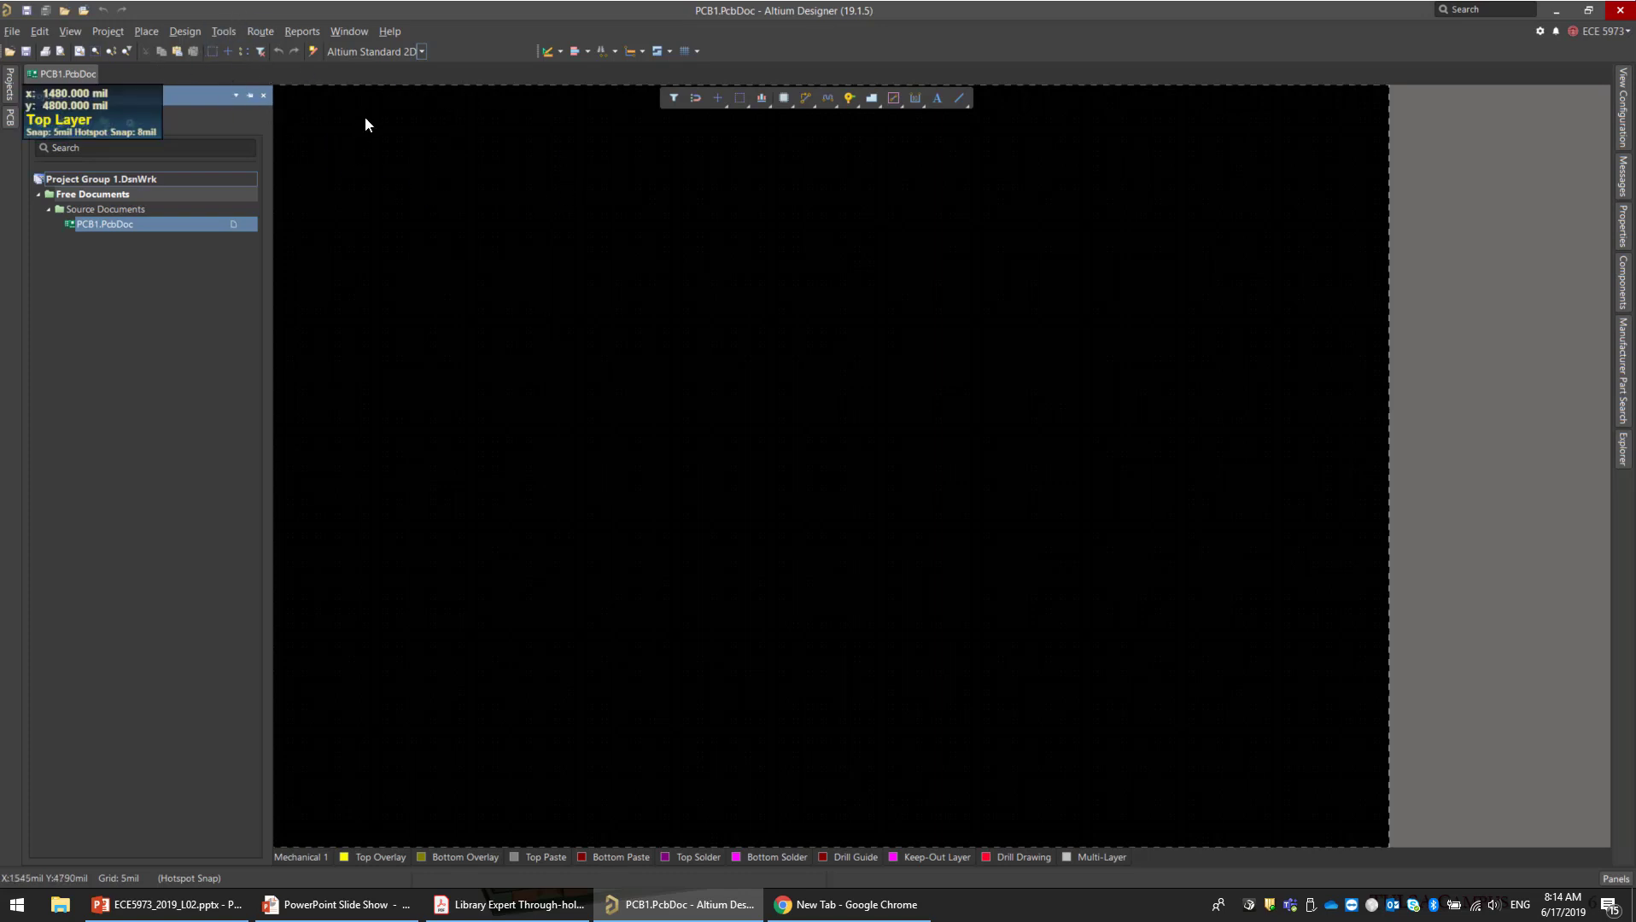
{"action": "left_click", "coordinate": [184, 30]}
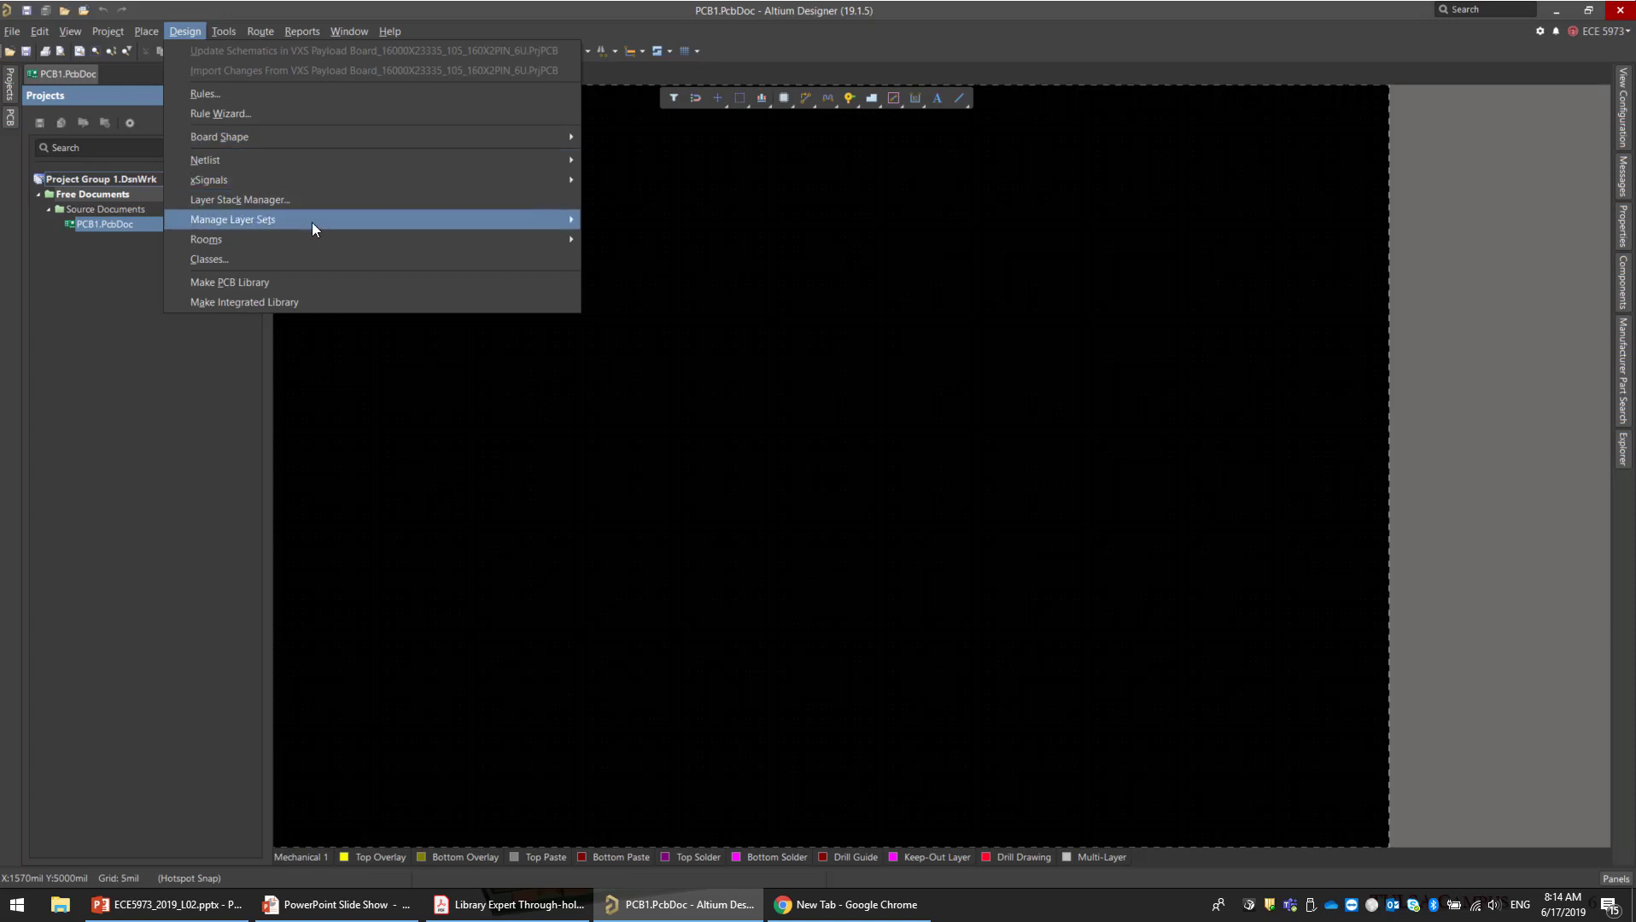
{"action": "left_click", "coordinate": [295, 203]}
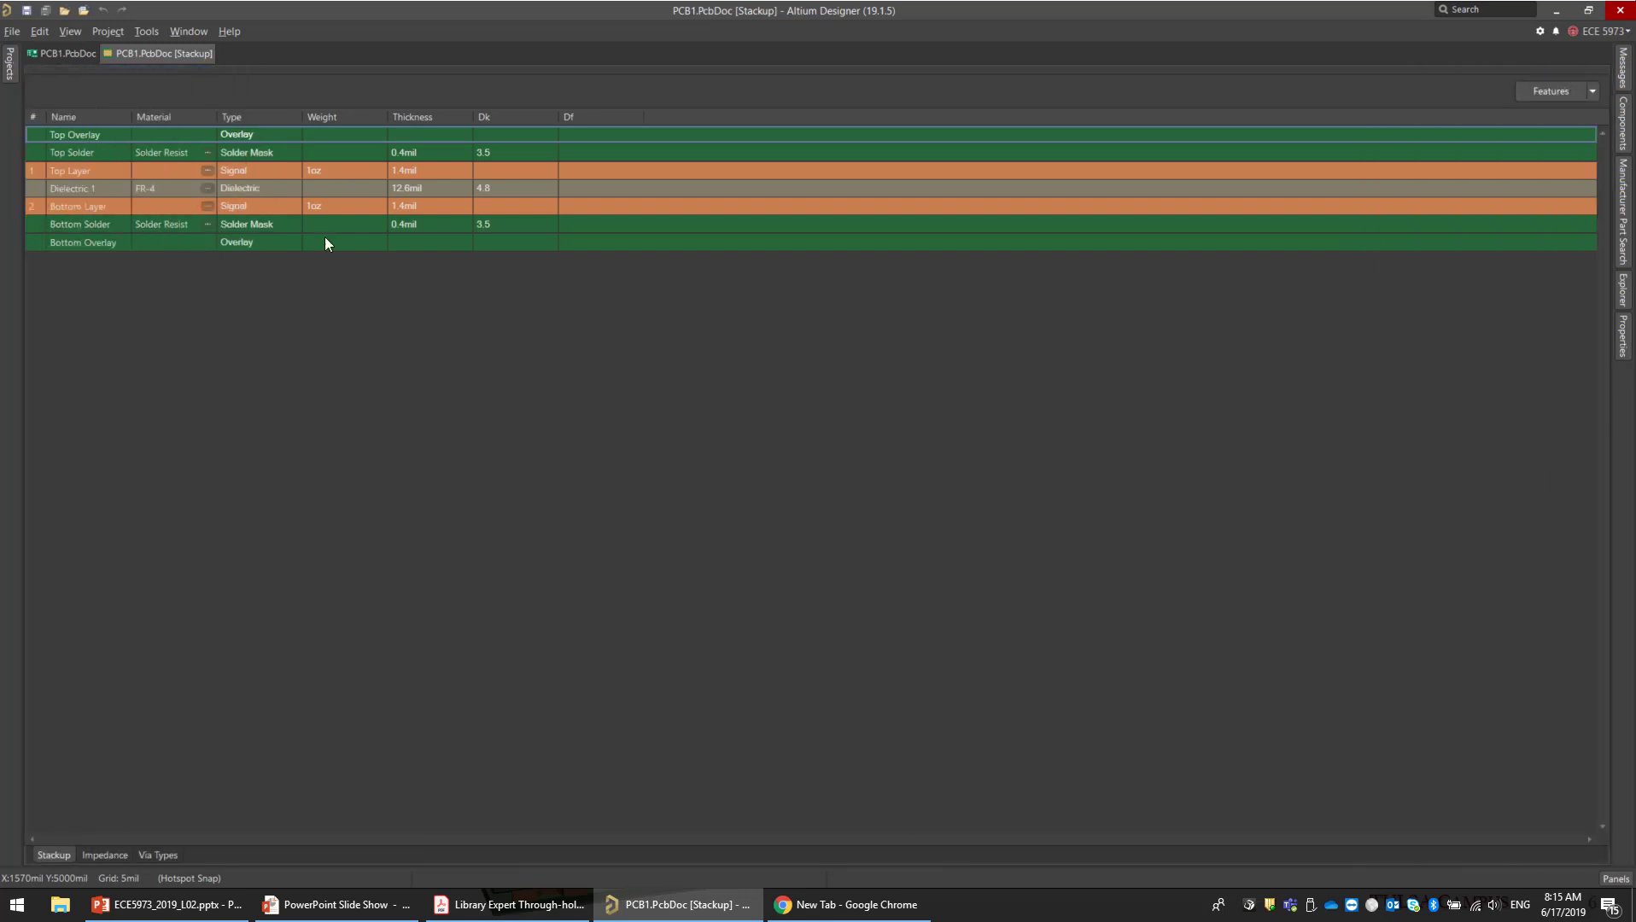
Step: Apply the 8-layer preset with 6 signal and 2 plane layers to the board stackup
{"action": "left_click", "coordinate": [143, 31]}
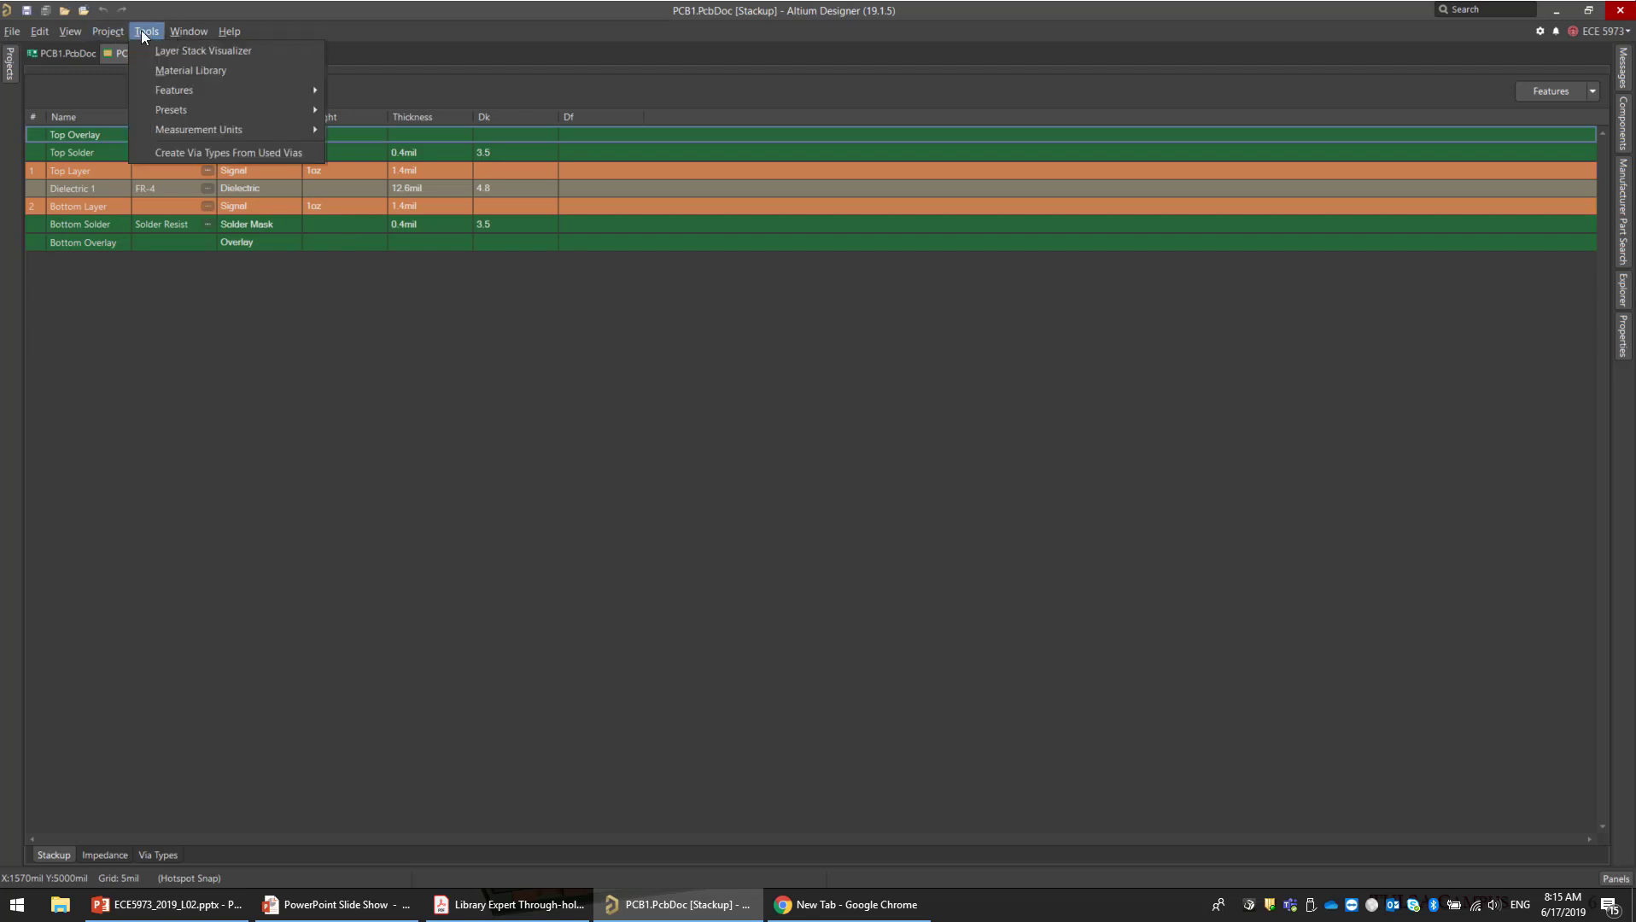
{"action": "mouse_move", "coordinate": [235, 110]}
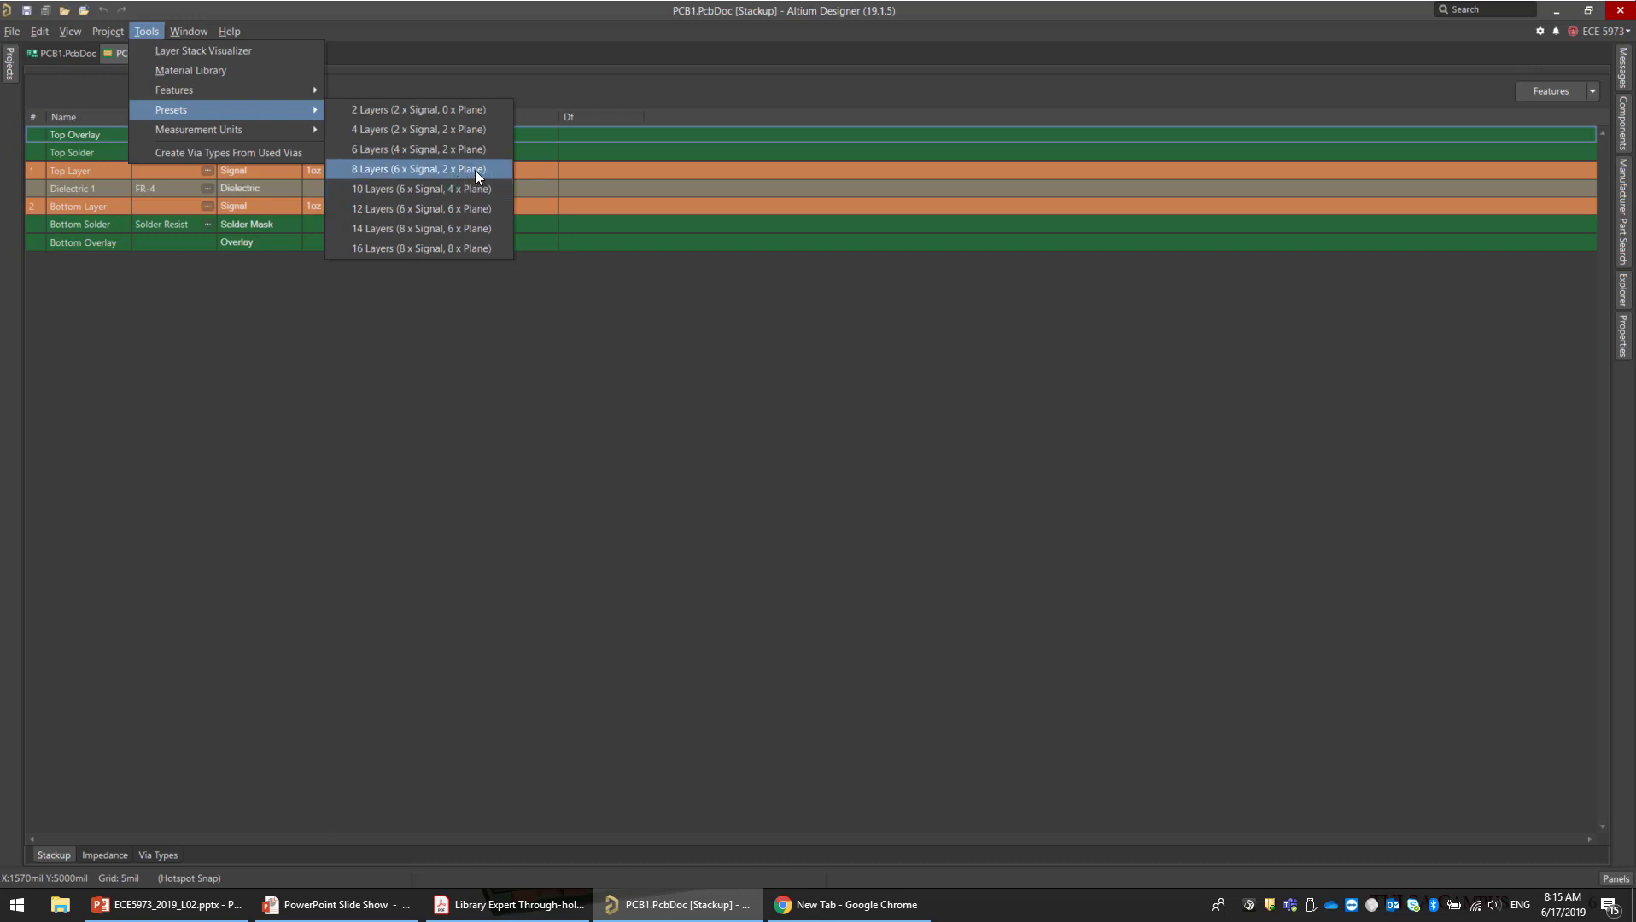
{"action": "key", "text": "Return"}
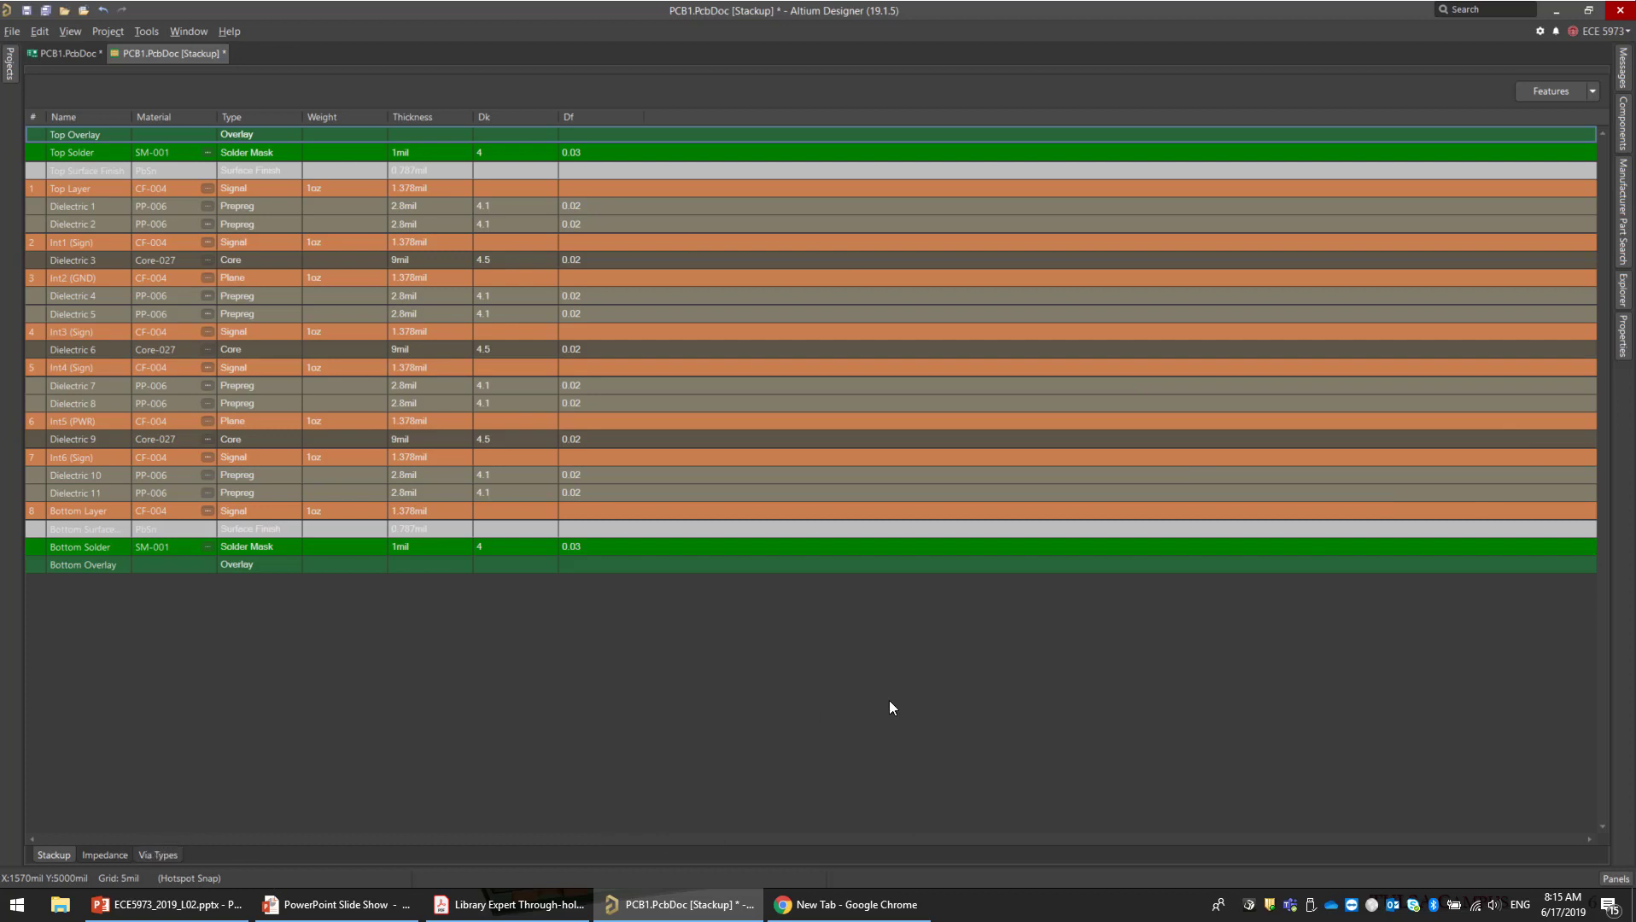
Step: Show the stackup's via types and open the Layer Stack Visualizer in 3D
{"action": "left_click", "coordinate": [162, 855]}
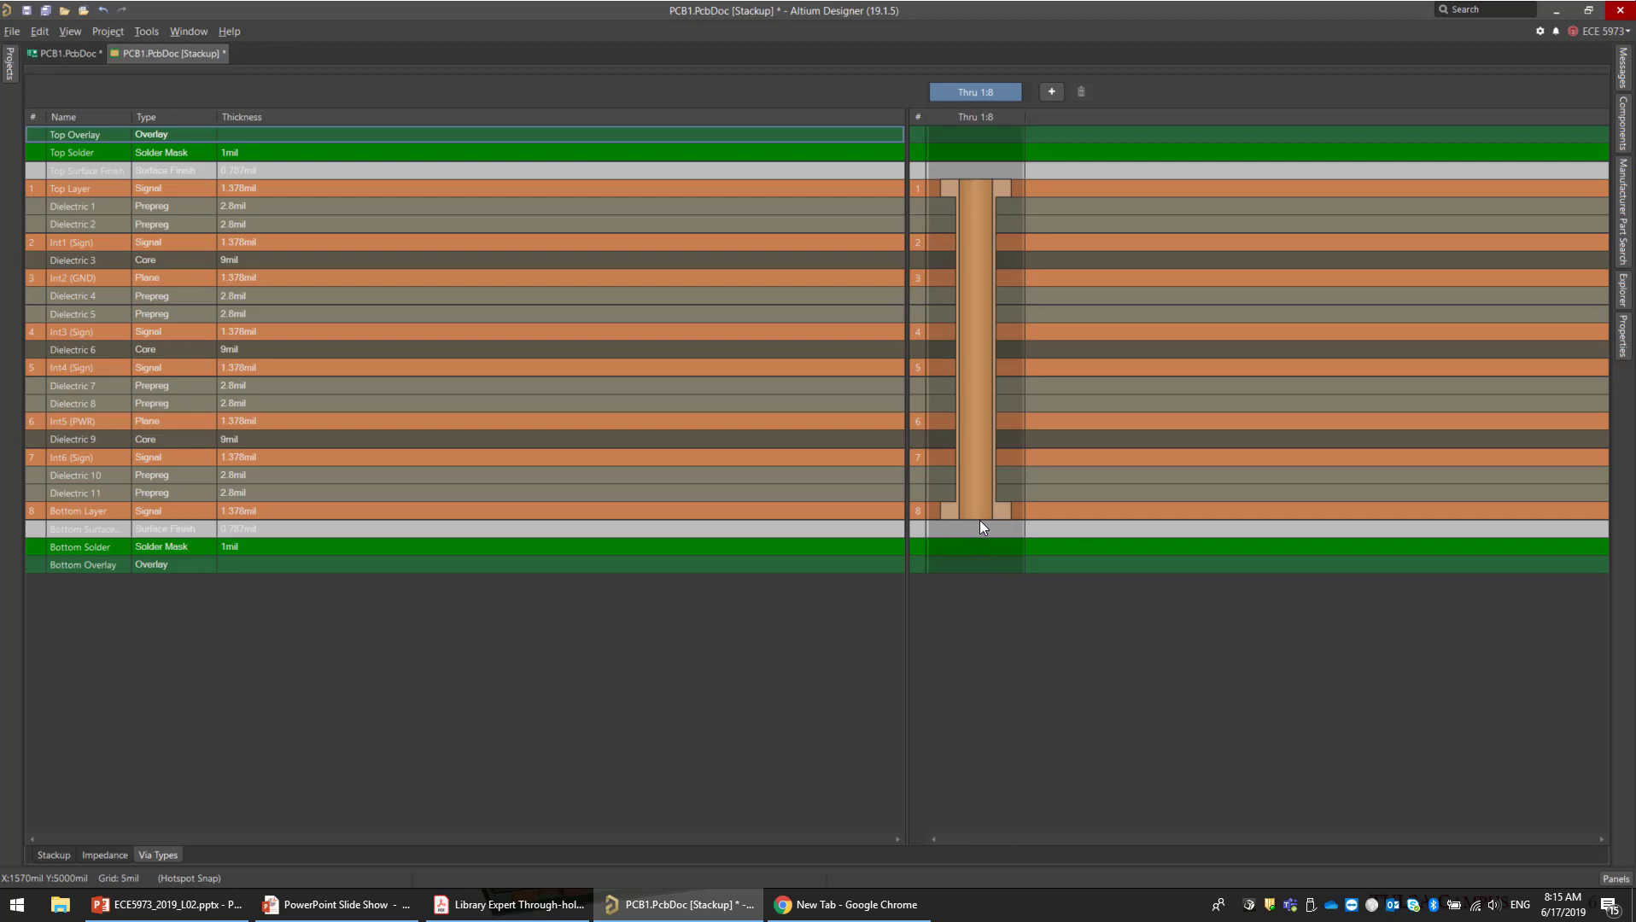
{"action": "left_click", "coordinate": [141, 32]}
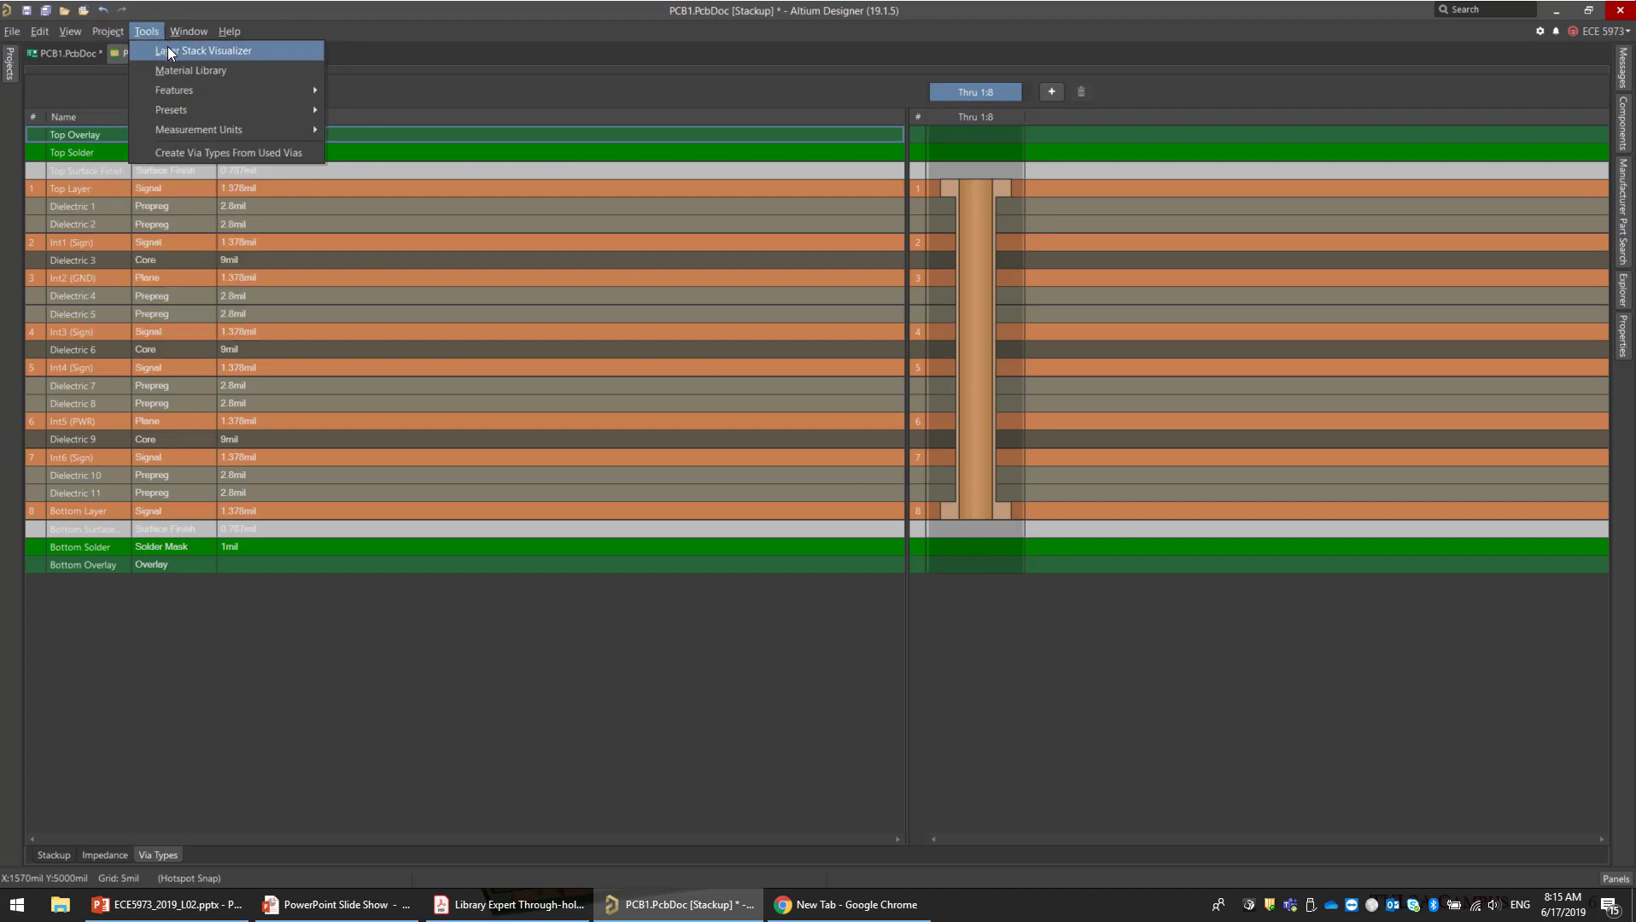
{"action": "left_click", "coordinate": [169, 51]}
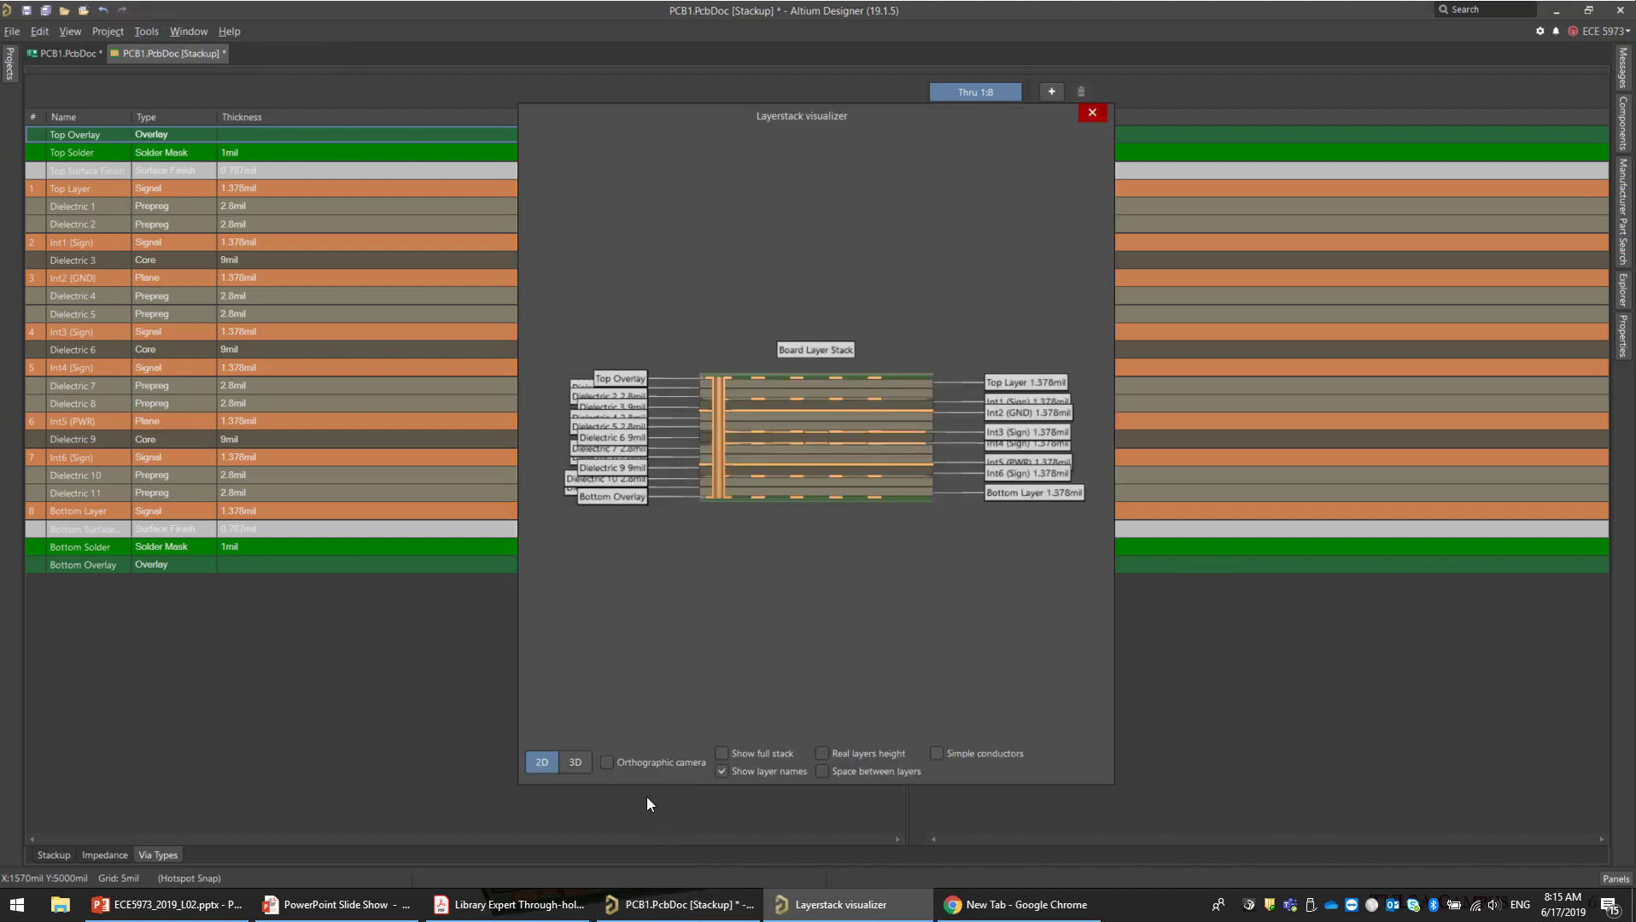
{"action": "left_click", "coordinate": [575, 764]}
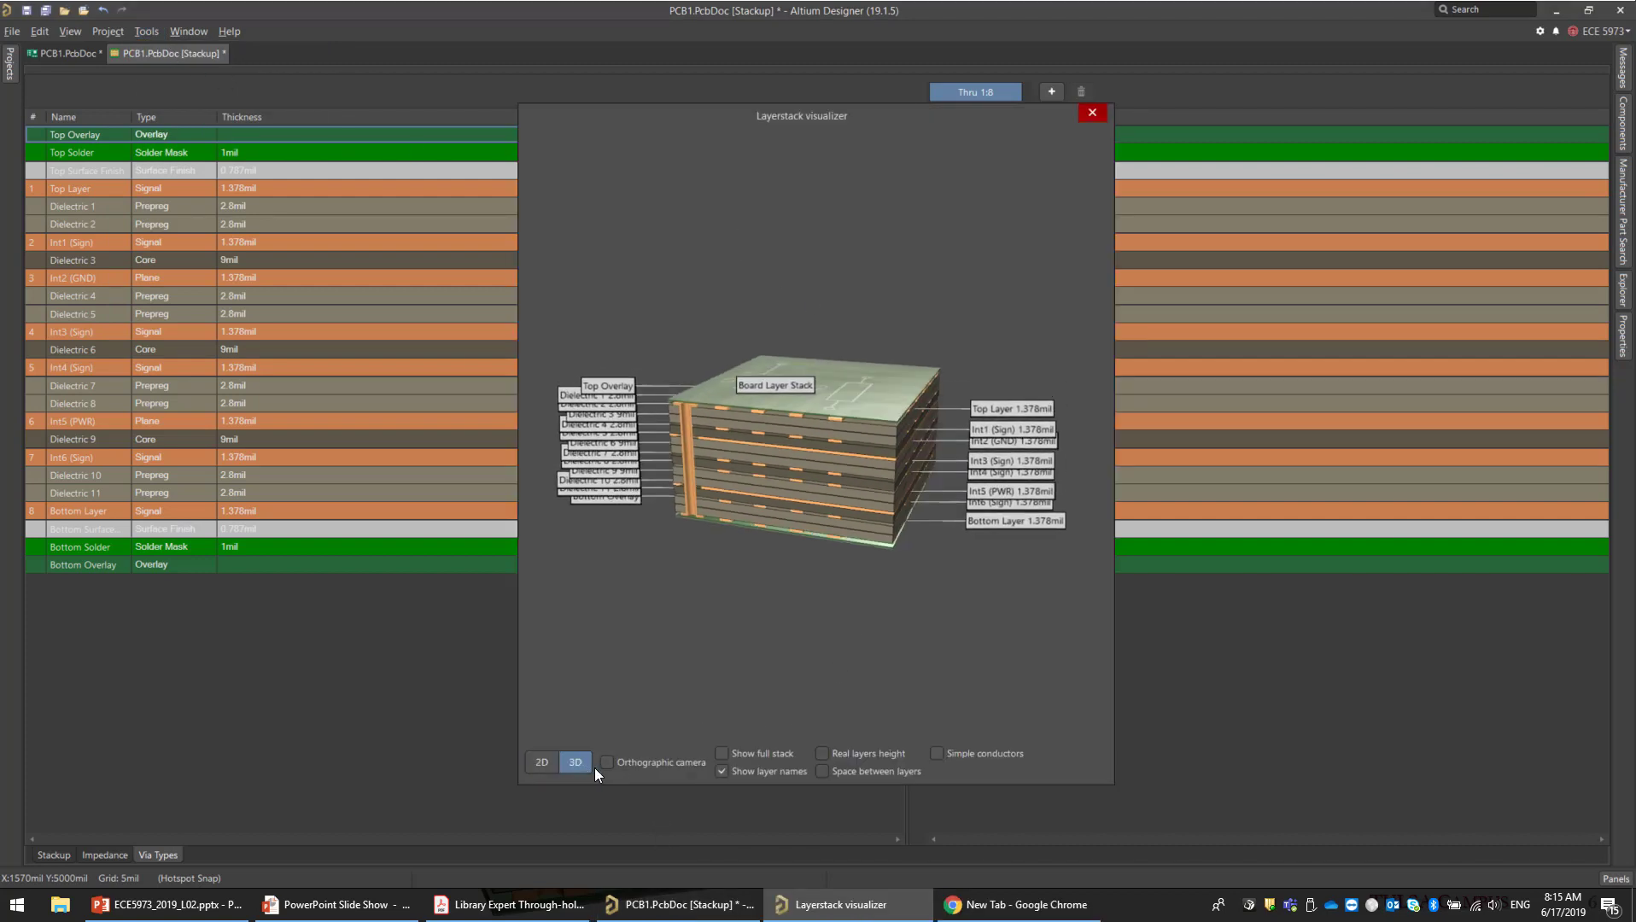
Step: Preview the full stack briefly, then enable real layer heights and space between layers with layer names shown
{"action": "left_click", "coordinate": [723, 755]}
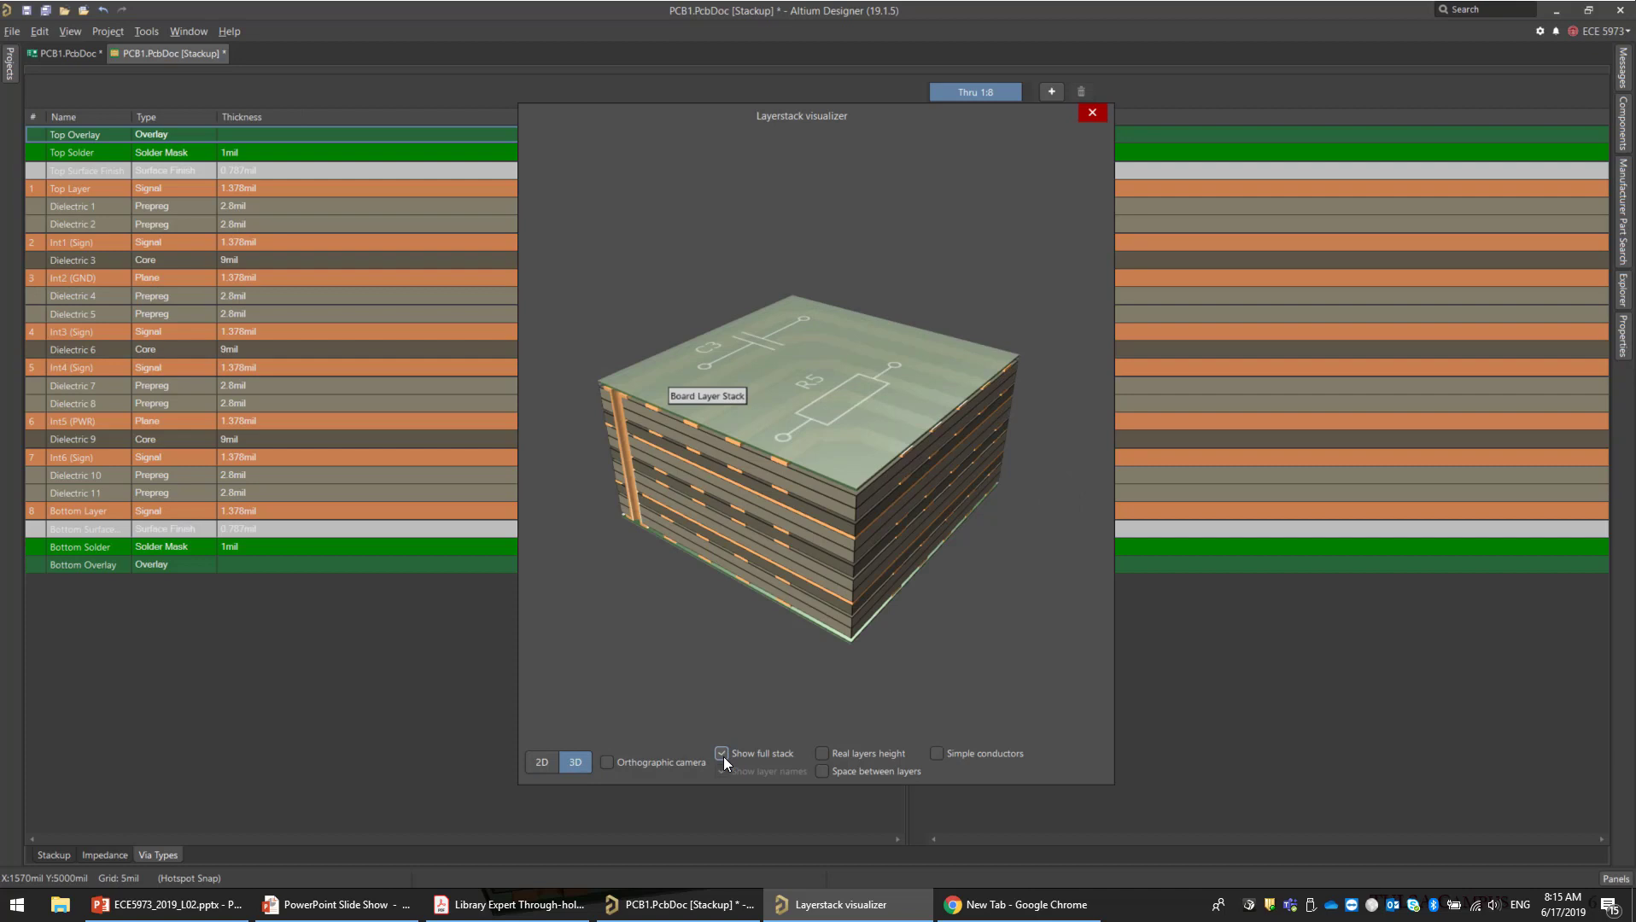
{"action": "left_click", "coordinate": [724, 756]}
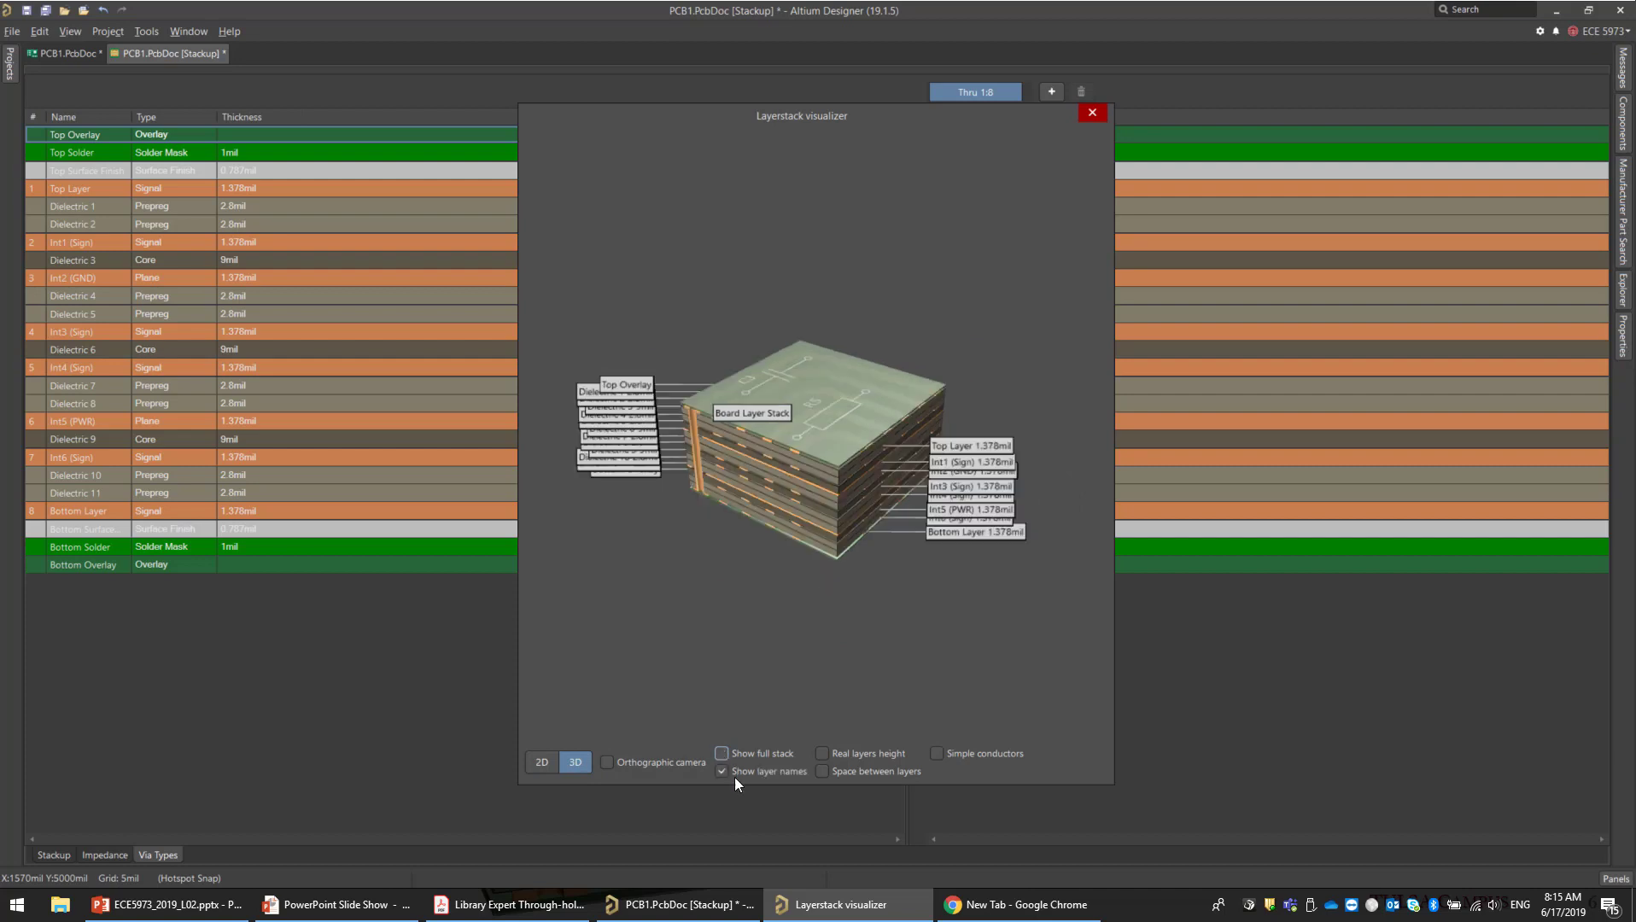
{"action": "left_click", "coordinate": [822, 753]}
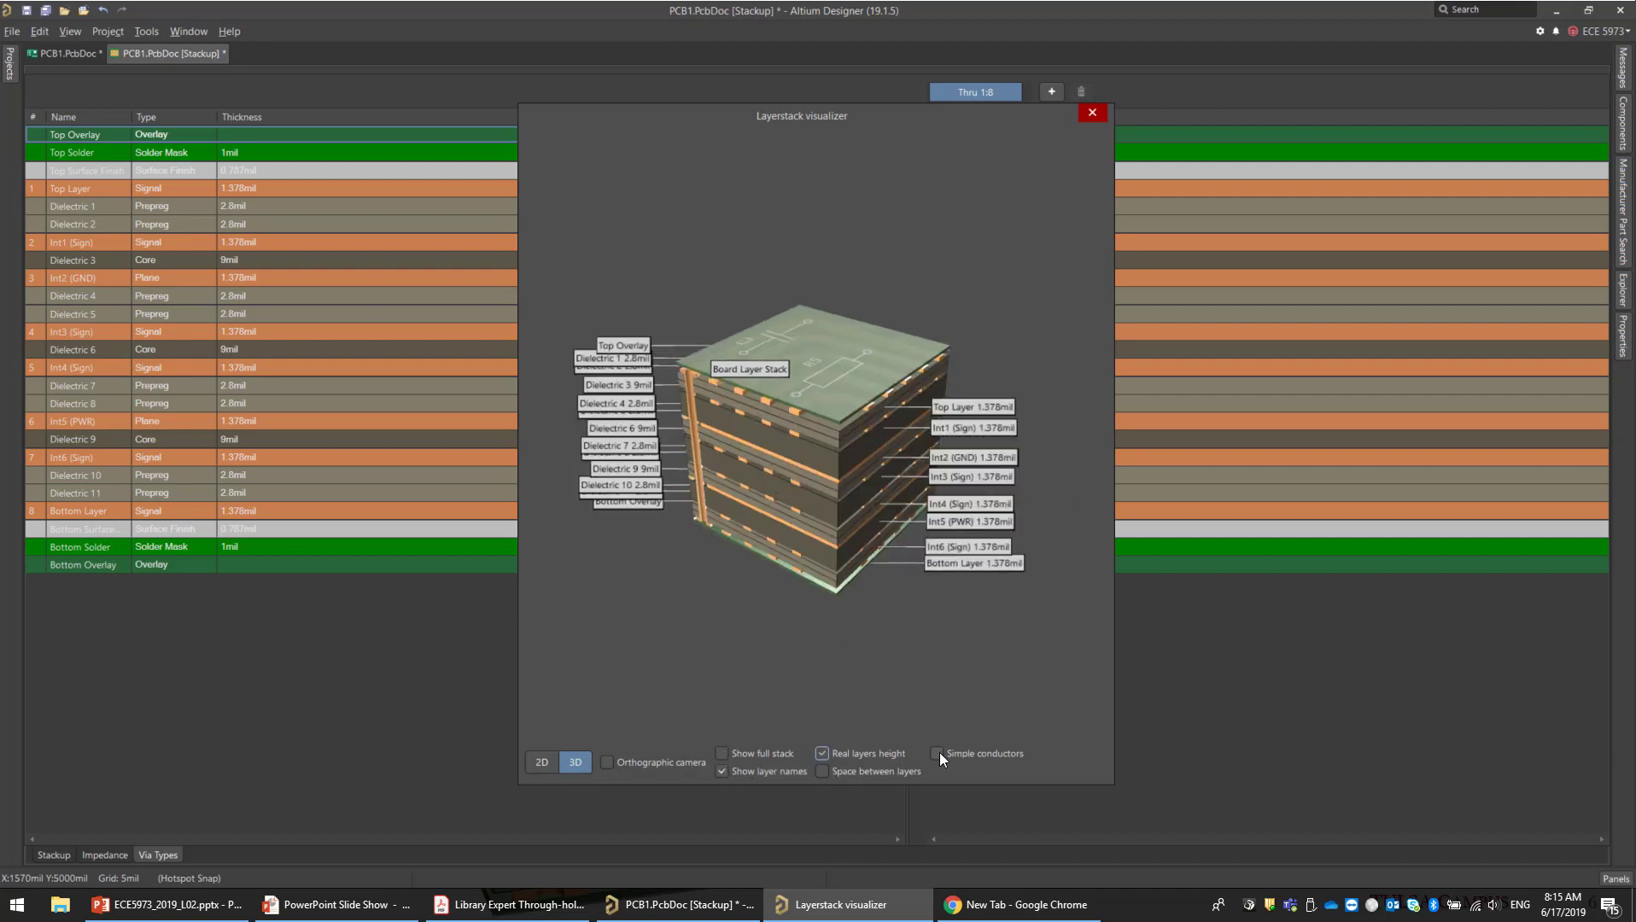
{"action": "left_click", "coordinate": [821, 771]}
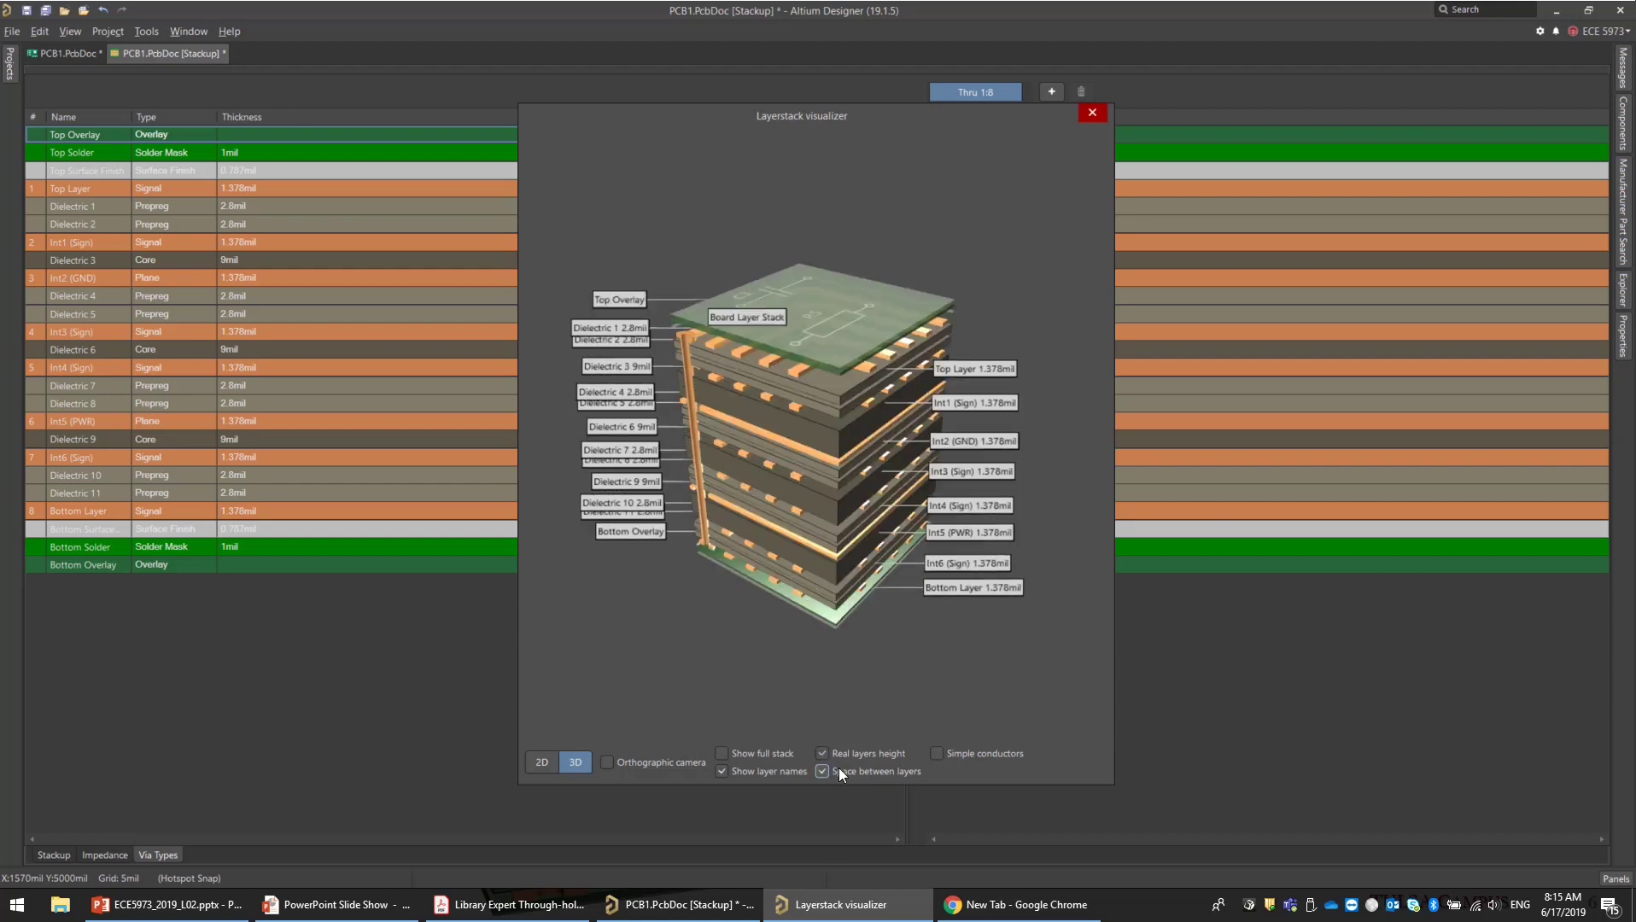
Step: Enlarge the Layer Stack Visualizer window to give the 3D stack more room
{"action": "left_click_drag", "start_coordinate": [1113, 684], "coordinate": [1466, 682]}
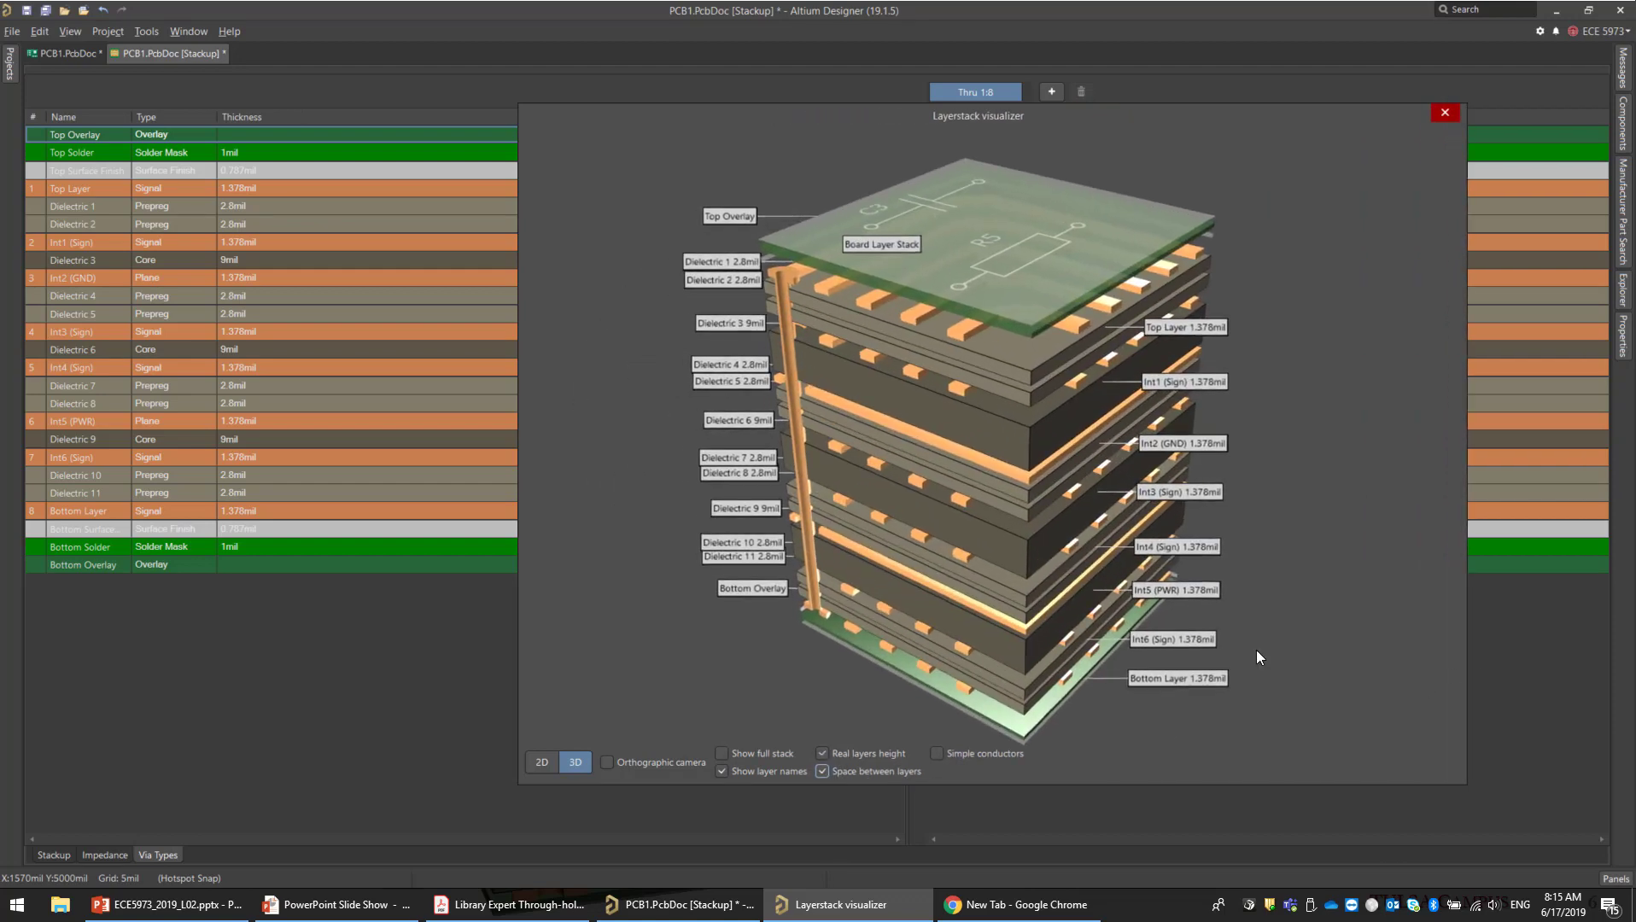
{"action": "left_click_drag", "start_coordinate": [518, 555], "coordinate": [289, 551]}
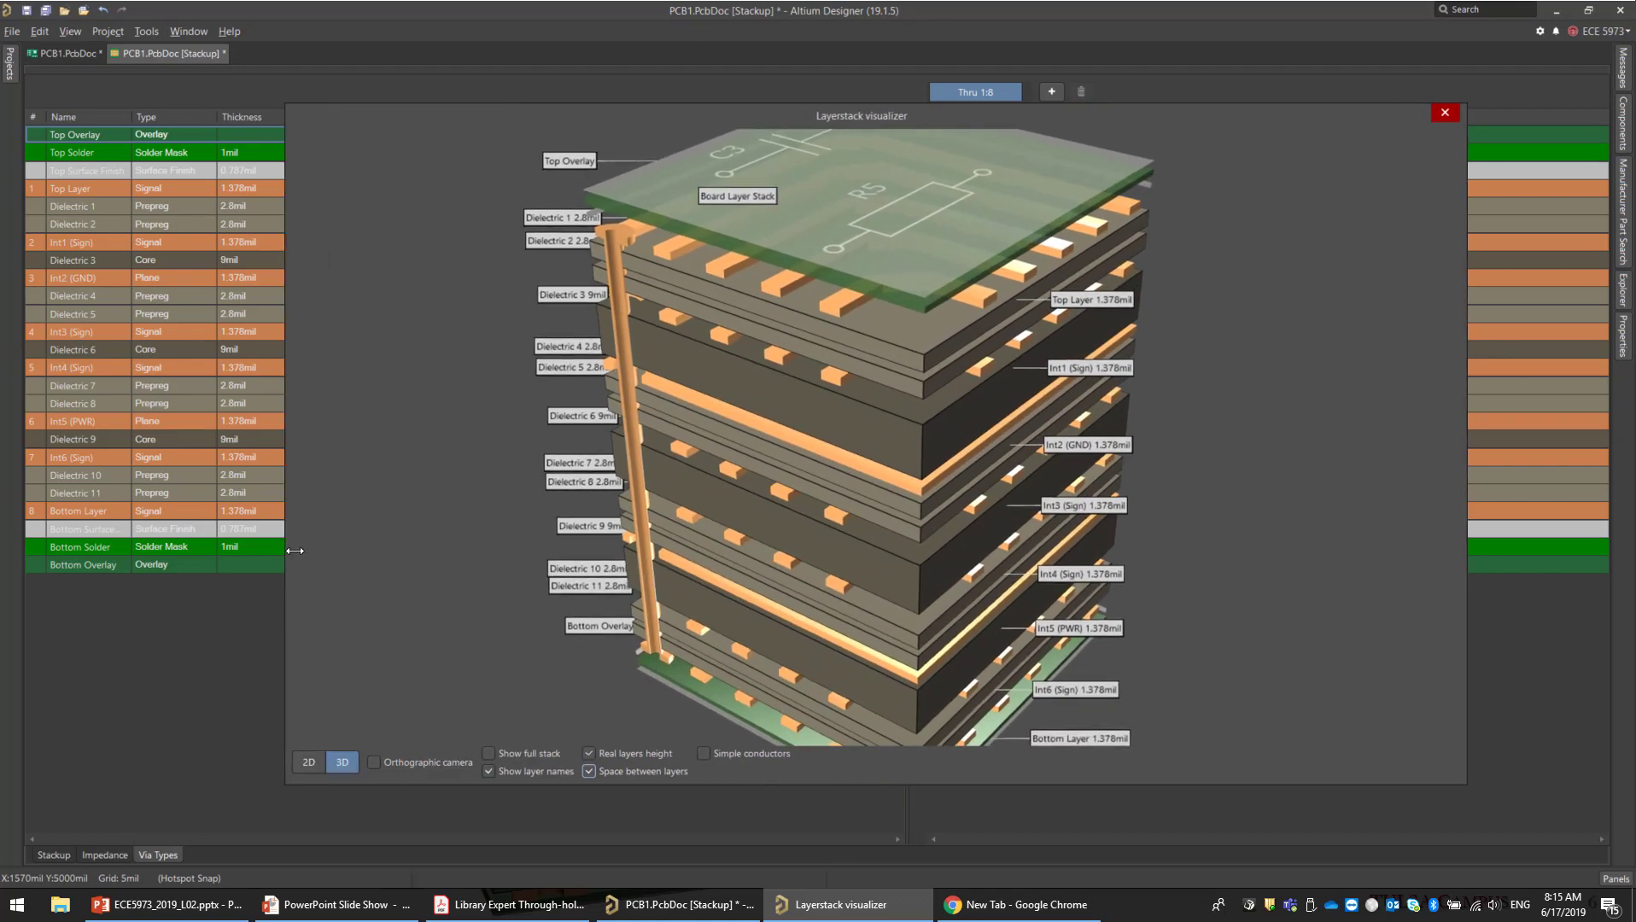
{"action": "left_click_drag", "start_coordinate": [1466, 545], "coordinate": [1418, 546]}
Step: Examine the sides of the 3D stack, including the through via, copper layers, cores and prepregs, from several angles
{"action": "right_click_drag", "start_coordinate": [901, 546], "coordinate": [932, 516]}
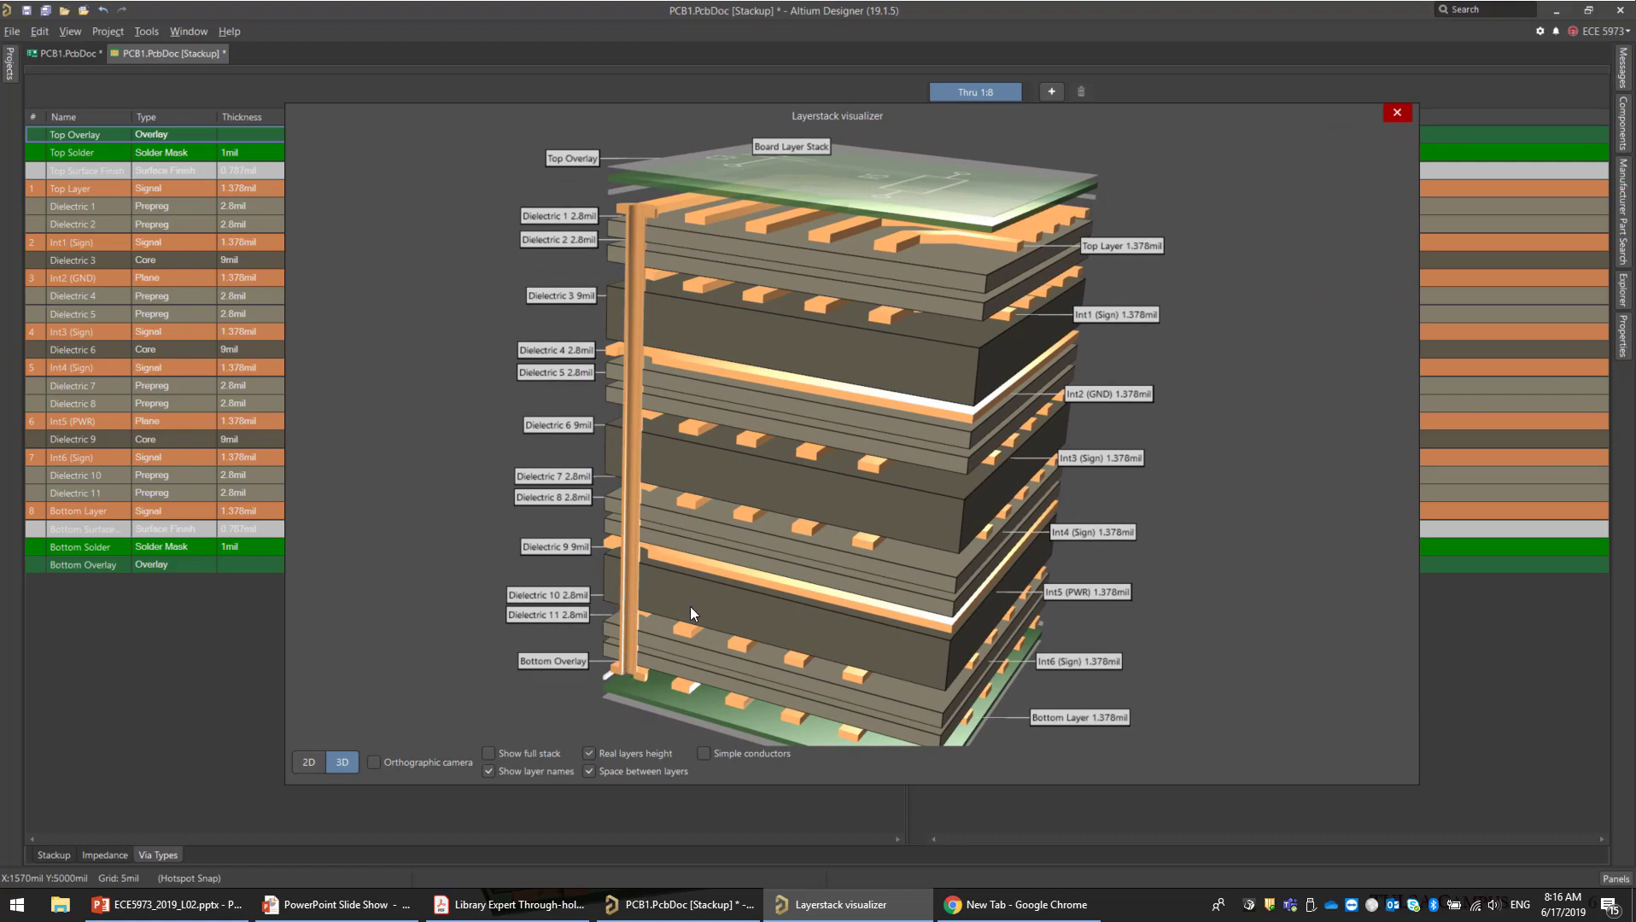
{"action": "right_click_drag", "start_coordinate": [661, 546], "coordinate": [610, 525]}
{"action": "right_click_drag", "start_coordinate": [862, 443], "coordinate": [735, 586]}
{"action": "right_click_drag", "start_coordinate": [727, 310], "coordinate": [686, 322]}
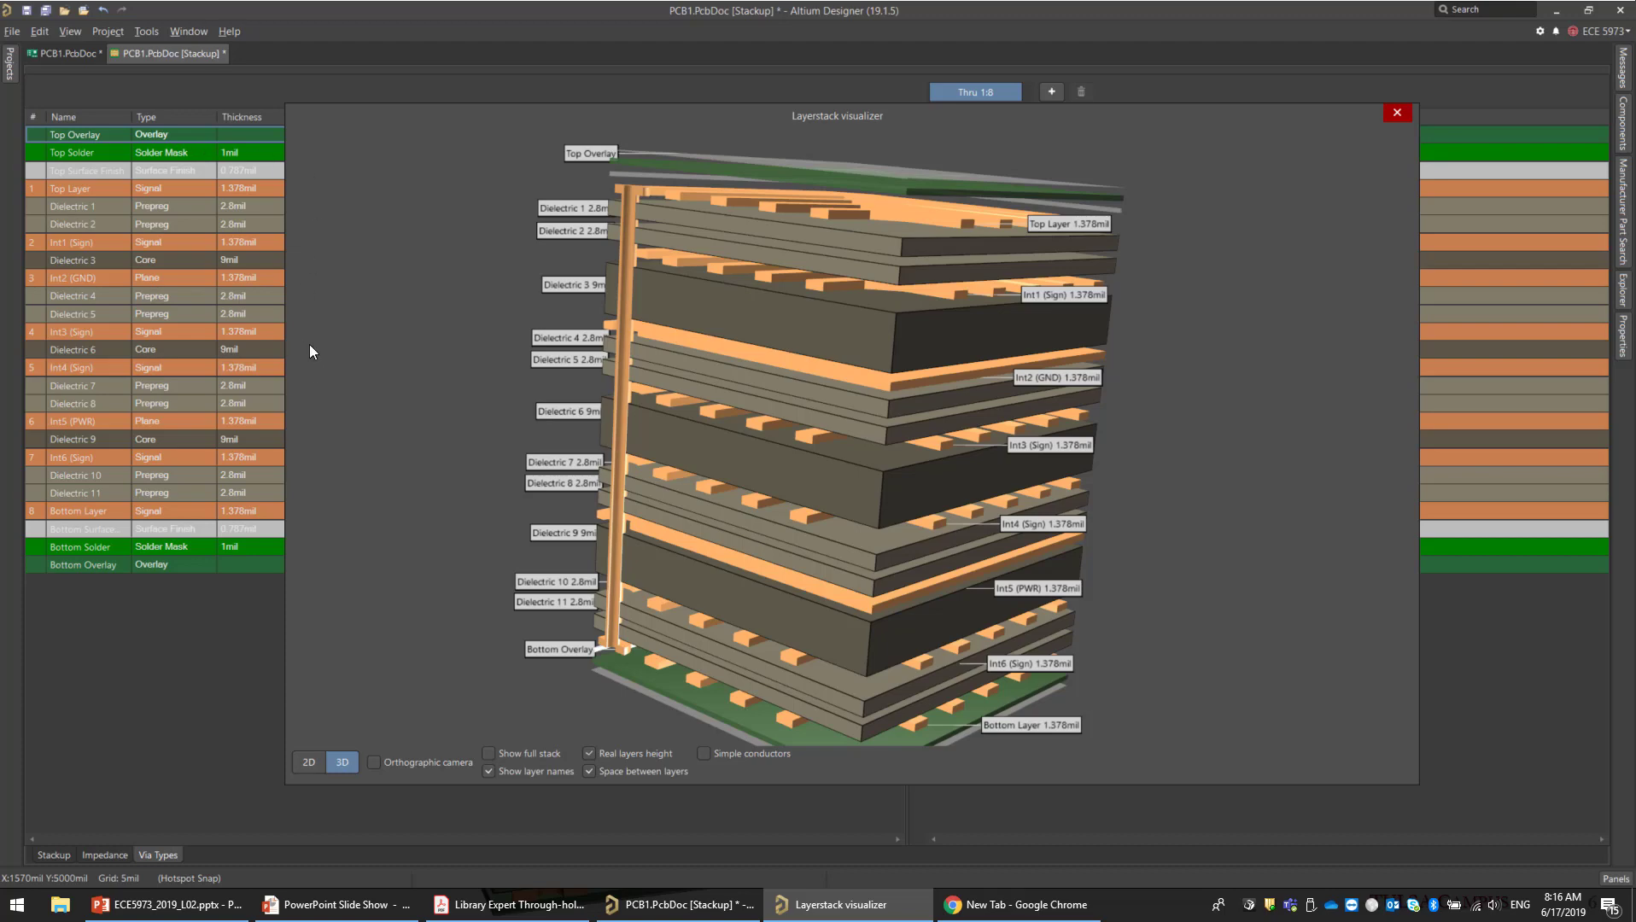
{"action": "left_click_drag", "start_coordinate": [285, 352], "coordinate": [368, 384]}
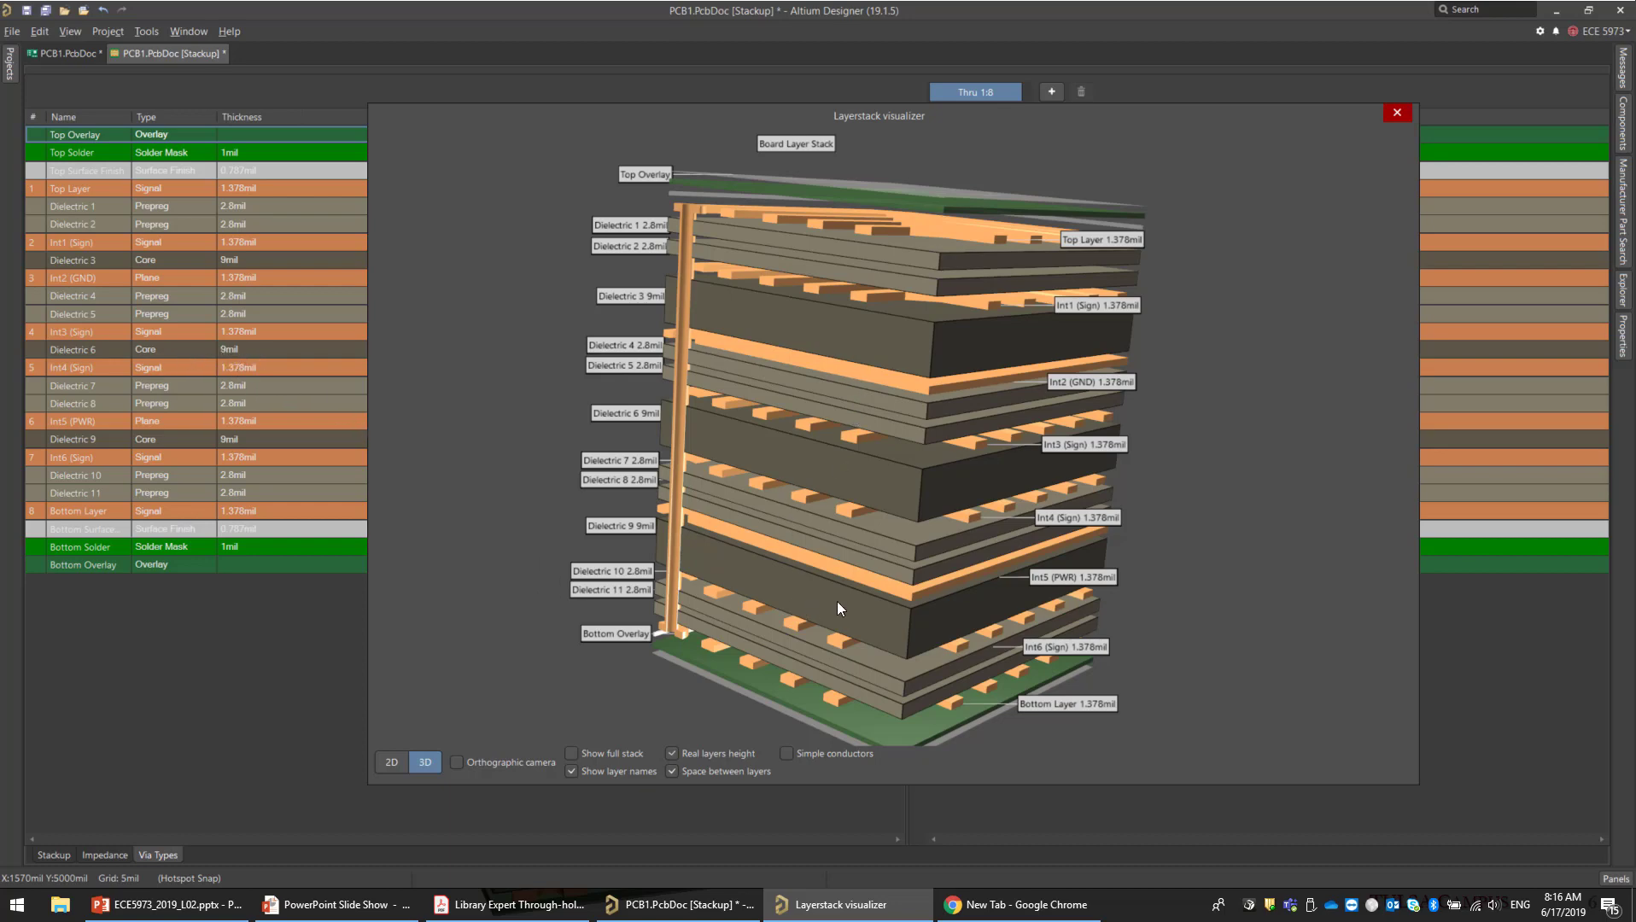
{"action": "left_click_drag", "start_coordinate": [837, 601], "coordinate": [844, 541]}
{"action": "scroll", "coordinate": [849, 528], "scroll_direction": "up", "scroll_amount": 5}
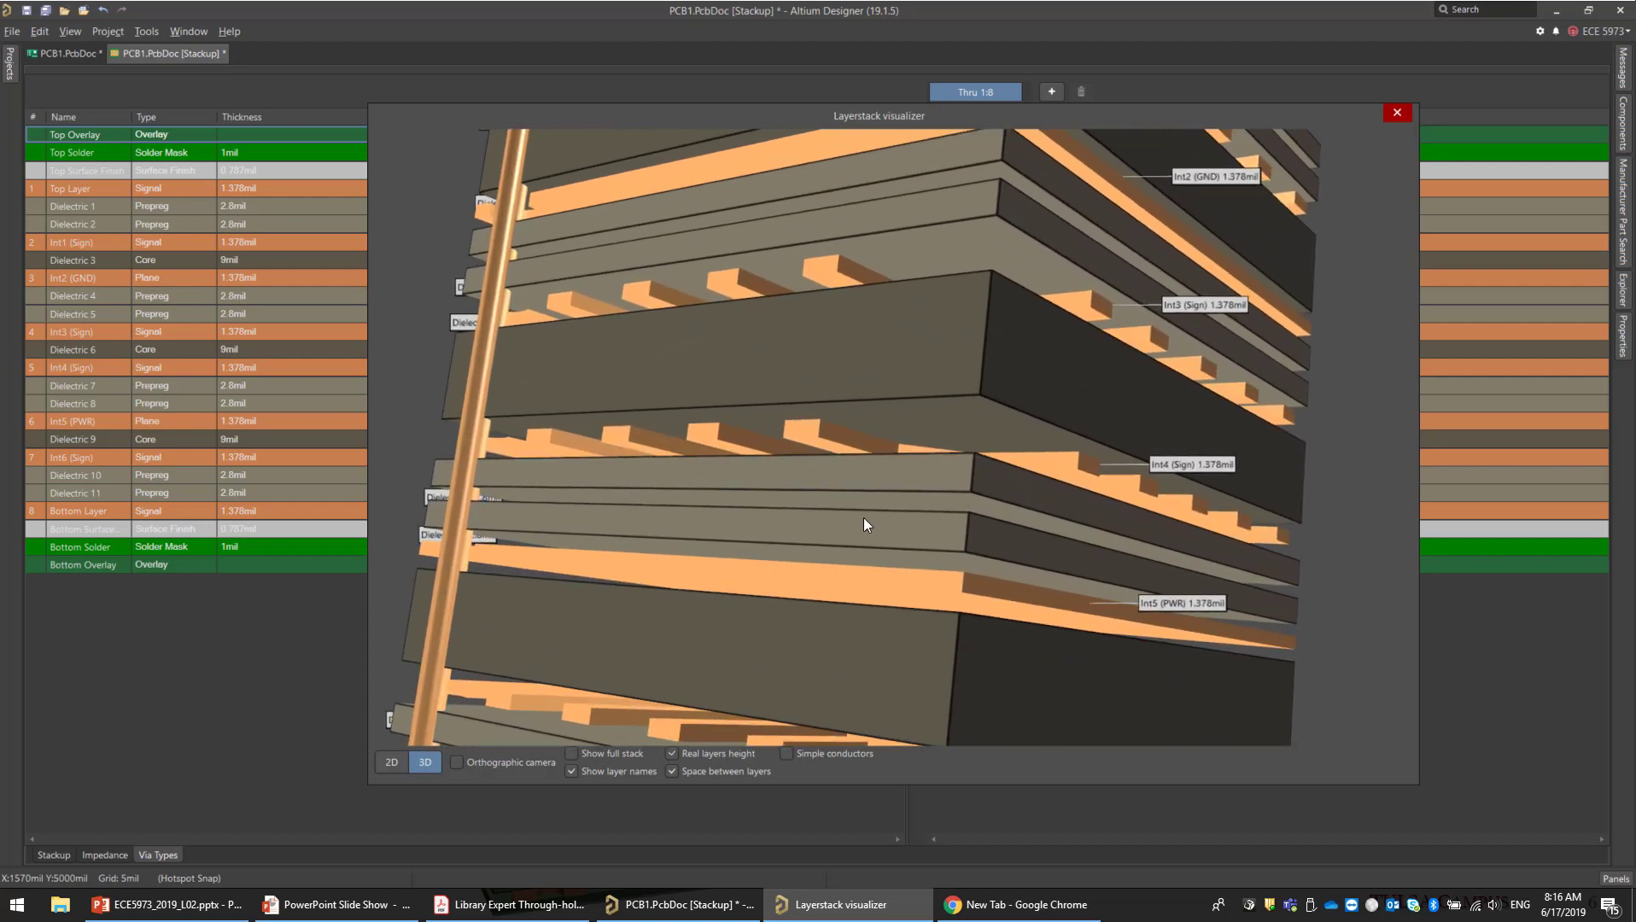
{"action": "scroll", "coordinate": [862, 519], "scroll_direction": "down", "scroll_amount": 4}
{"action": "scroll", "coordinate": [788, 485], "scroll_direction": "down", "scroll_amount": 2}
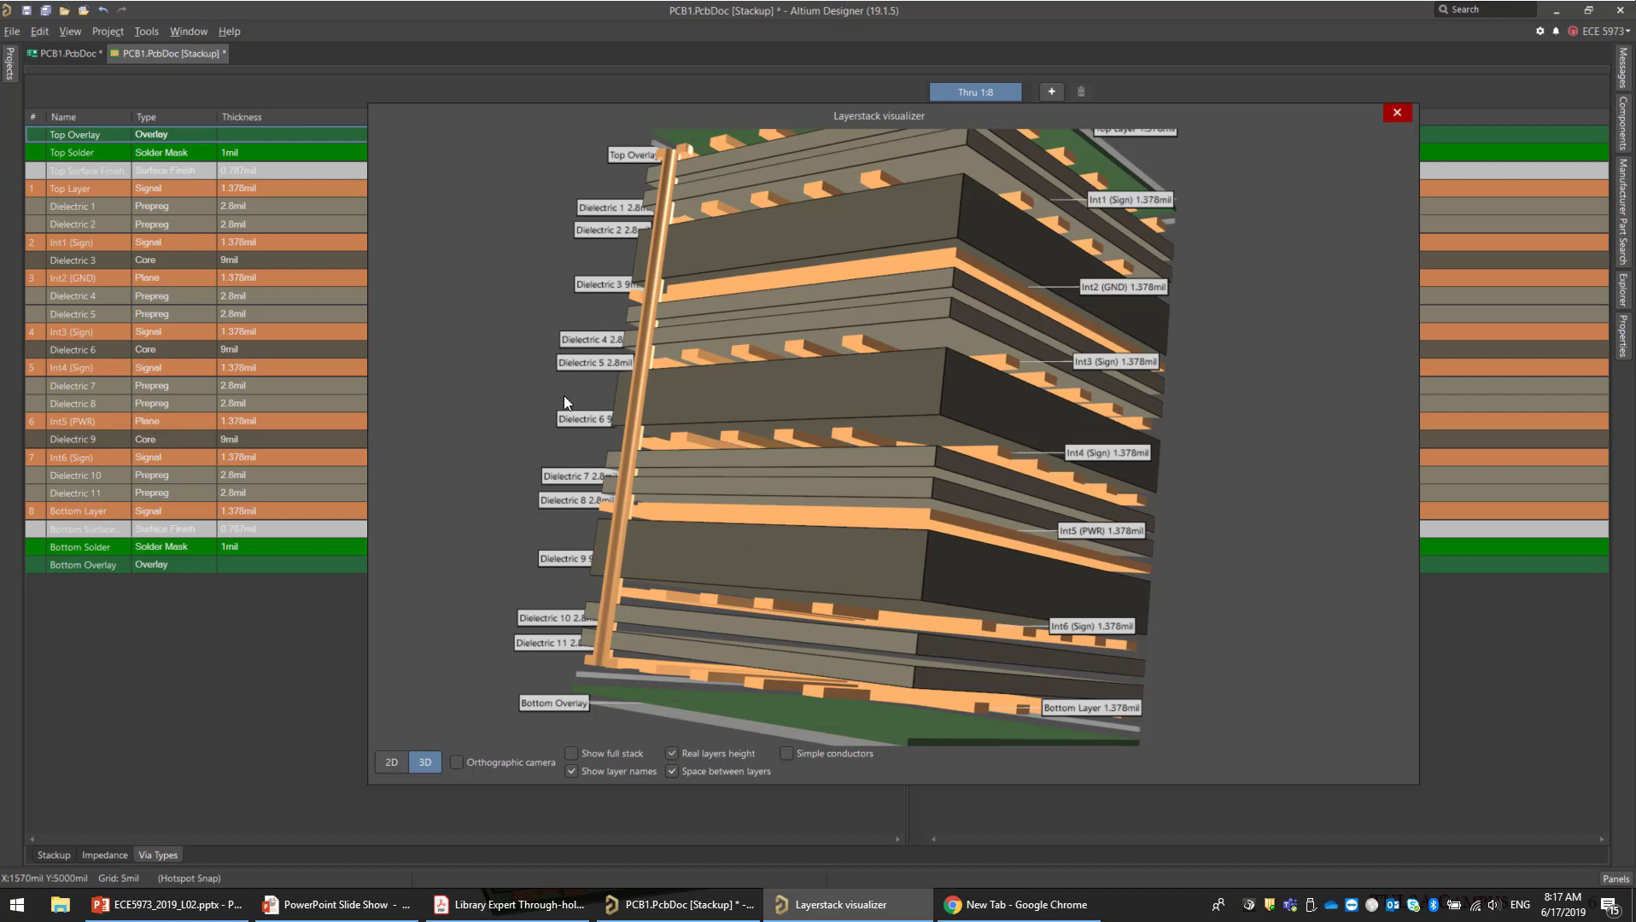
Step: Examine the 3D stack from above and around its other side, including the top overlay, signal traces and GND and PWR planes
{"action": "mouse_move", "coordinate": [748, 350]}
{"action": "left_mouse_down"}
{"action": "mouse_move", "coordinate": [719, 464]}
{"action": "mouse_move", "coordinate": [751, 431]}
{"action": "mouse_move", "coordinate": [768, 333]}
{"action": "mouse_move", "coordinate": [781, 384]}
{"action": "mouse_move", "coordinate": [789, 354]}
{"action": "left_mouse_up"}
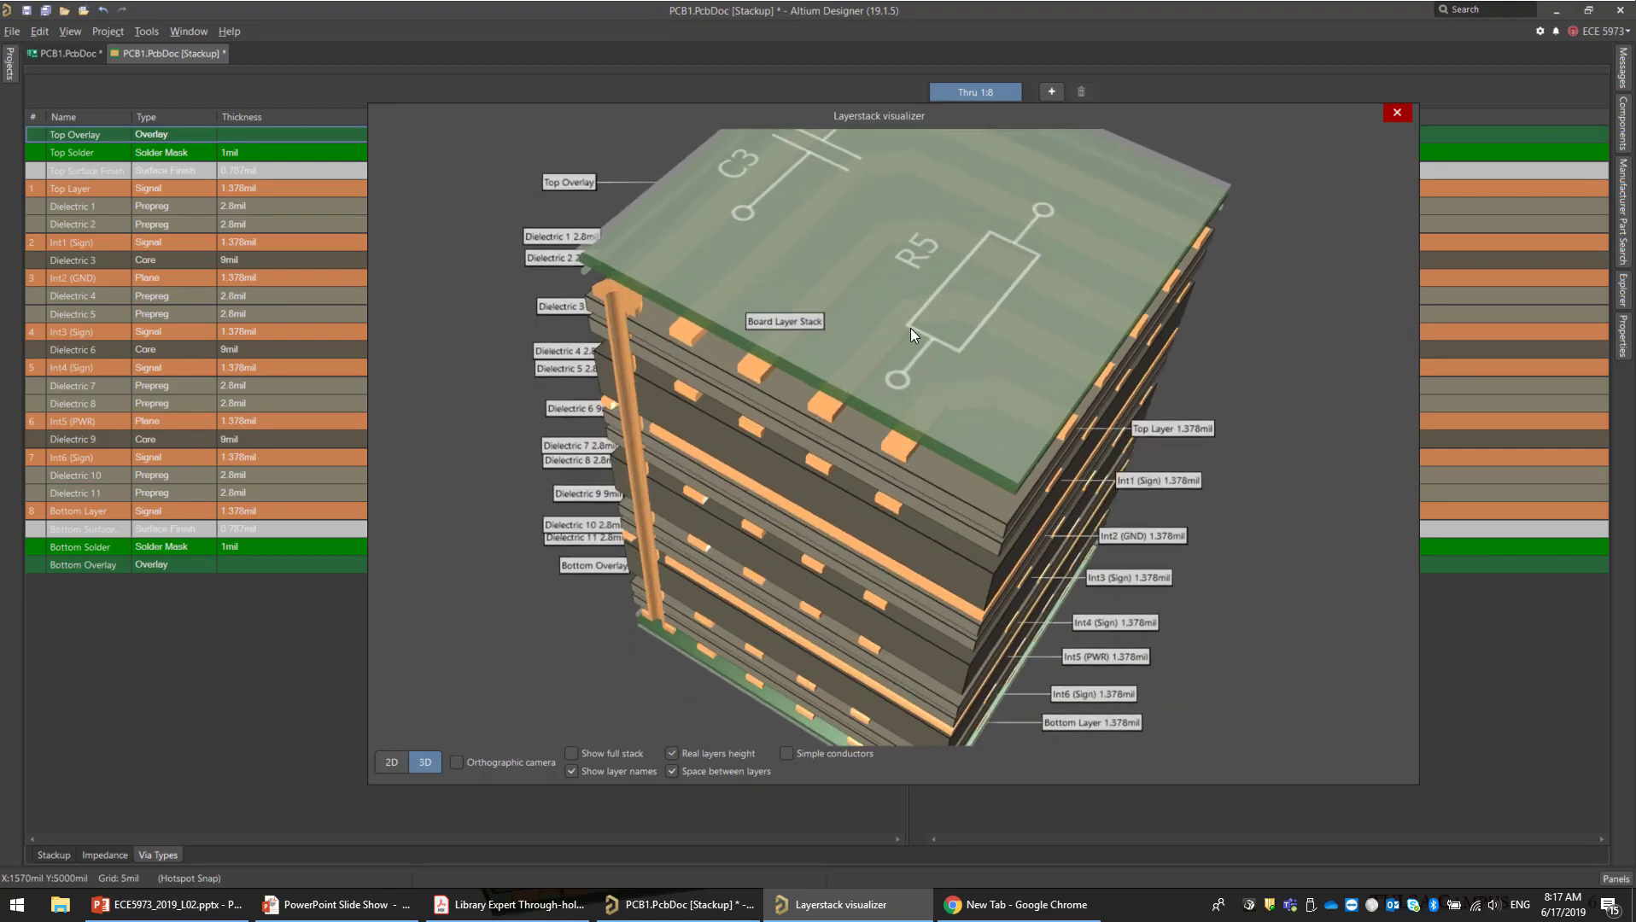
{"action": "scroll", "coordinate": [910, 328], "scroll_direction": "up", "scroll_amount": 4}
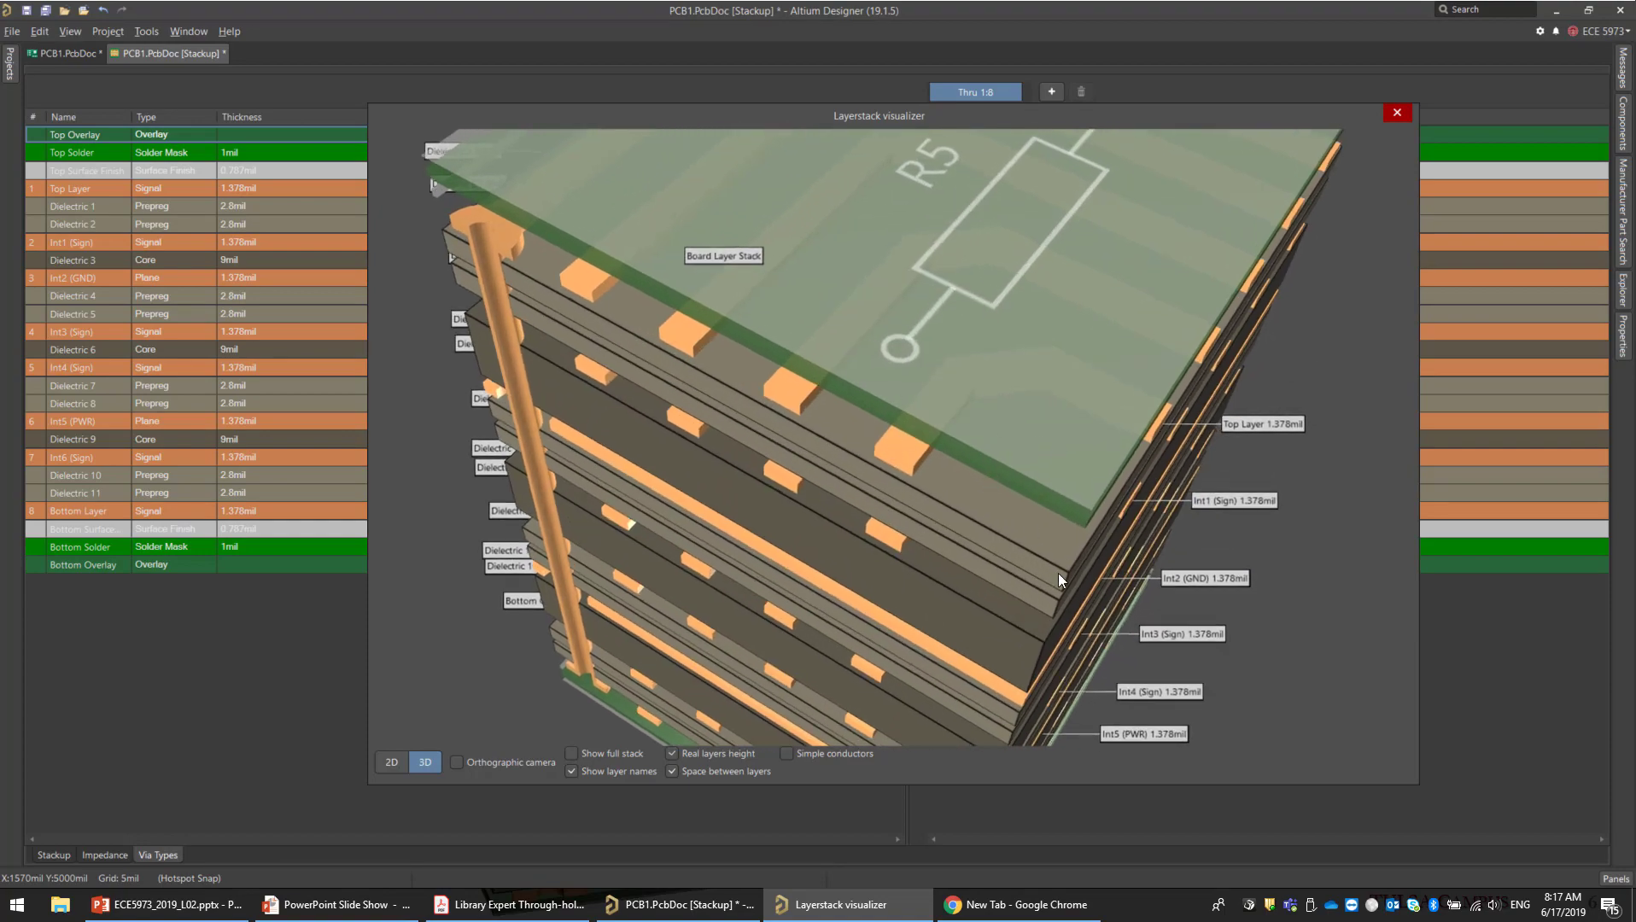
{"action": "left_click_drag", "start_coordinate": [1058, 572], "coordinate": [922, 521]}
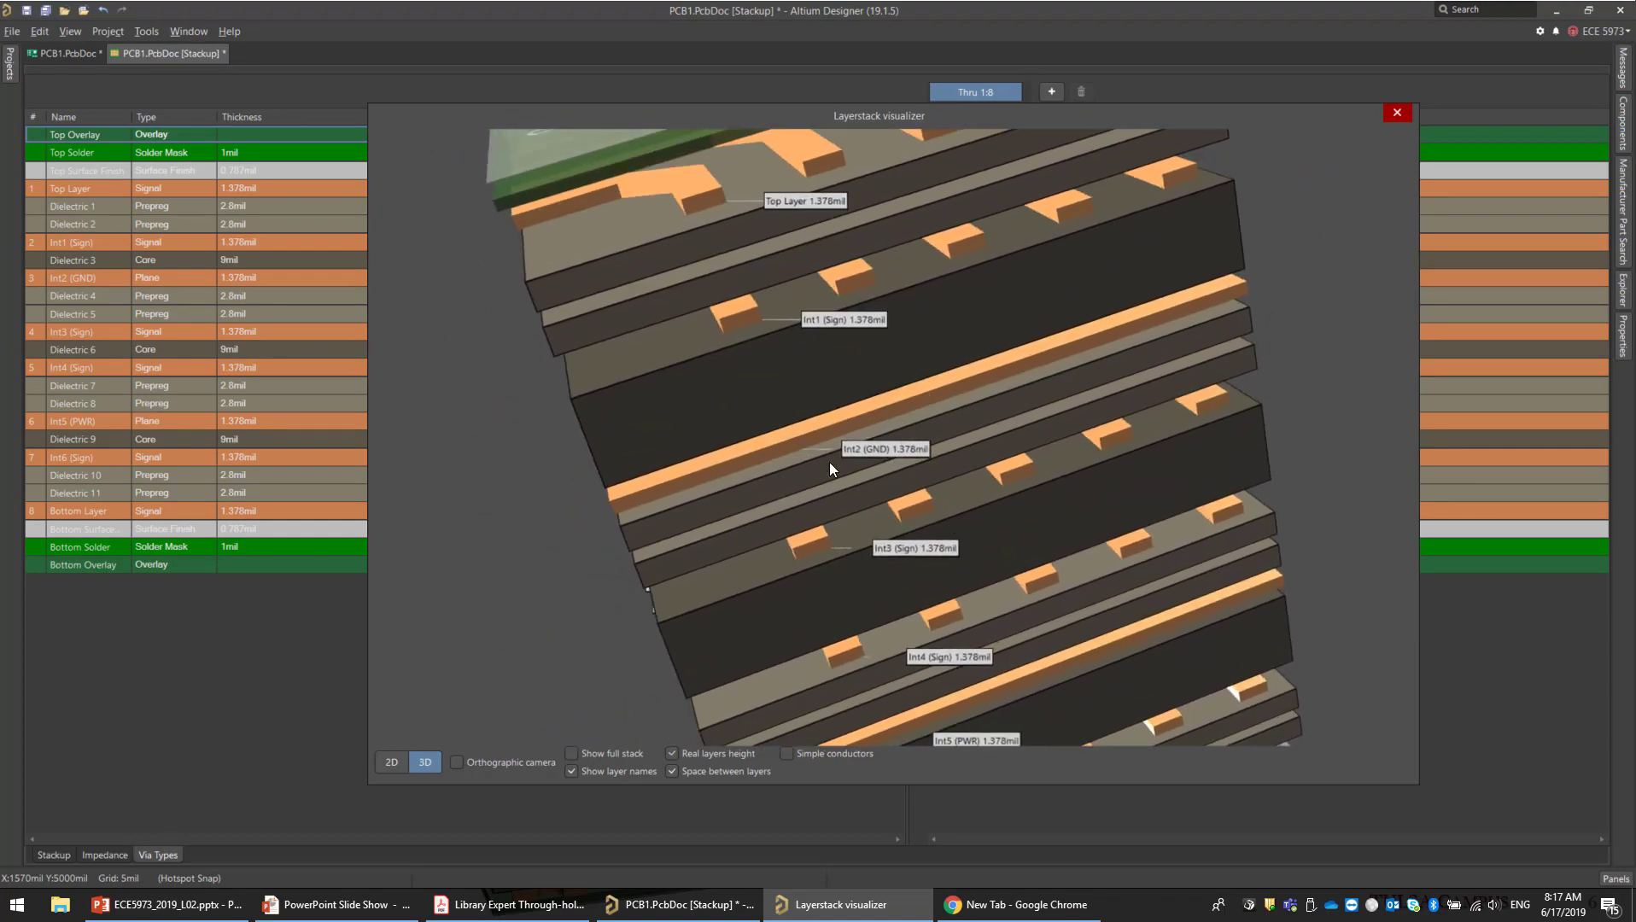
{"action": "scroll", "coordinate": [641, 273], "scroll_direction": "up", "scroll_amount": 4}
{"action": "scroll", "coordinate": [876, 448], "scroll_direction": "down", "scroll_amount": 7}
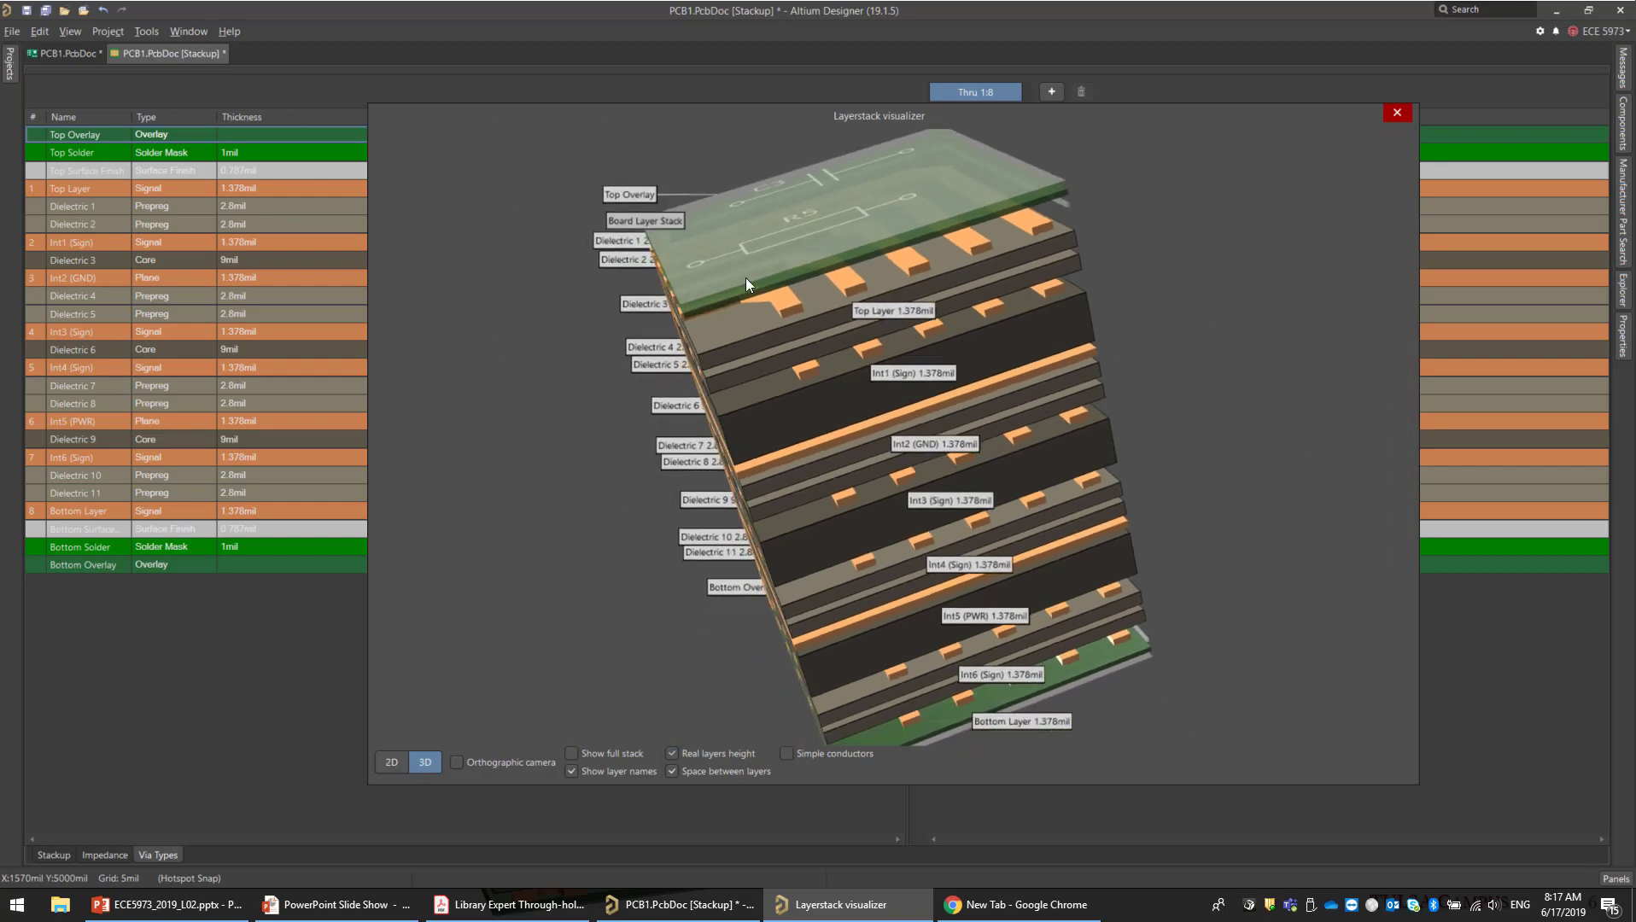
{"action": "left_click_drag", "start_coordinate": [740, 294], "coordinate": [710, 224]}
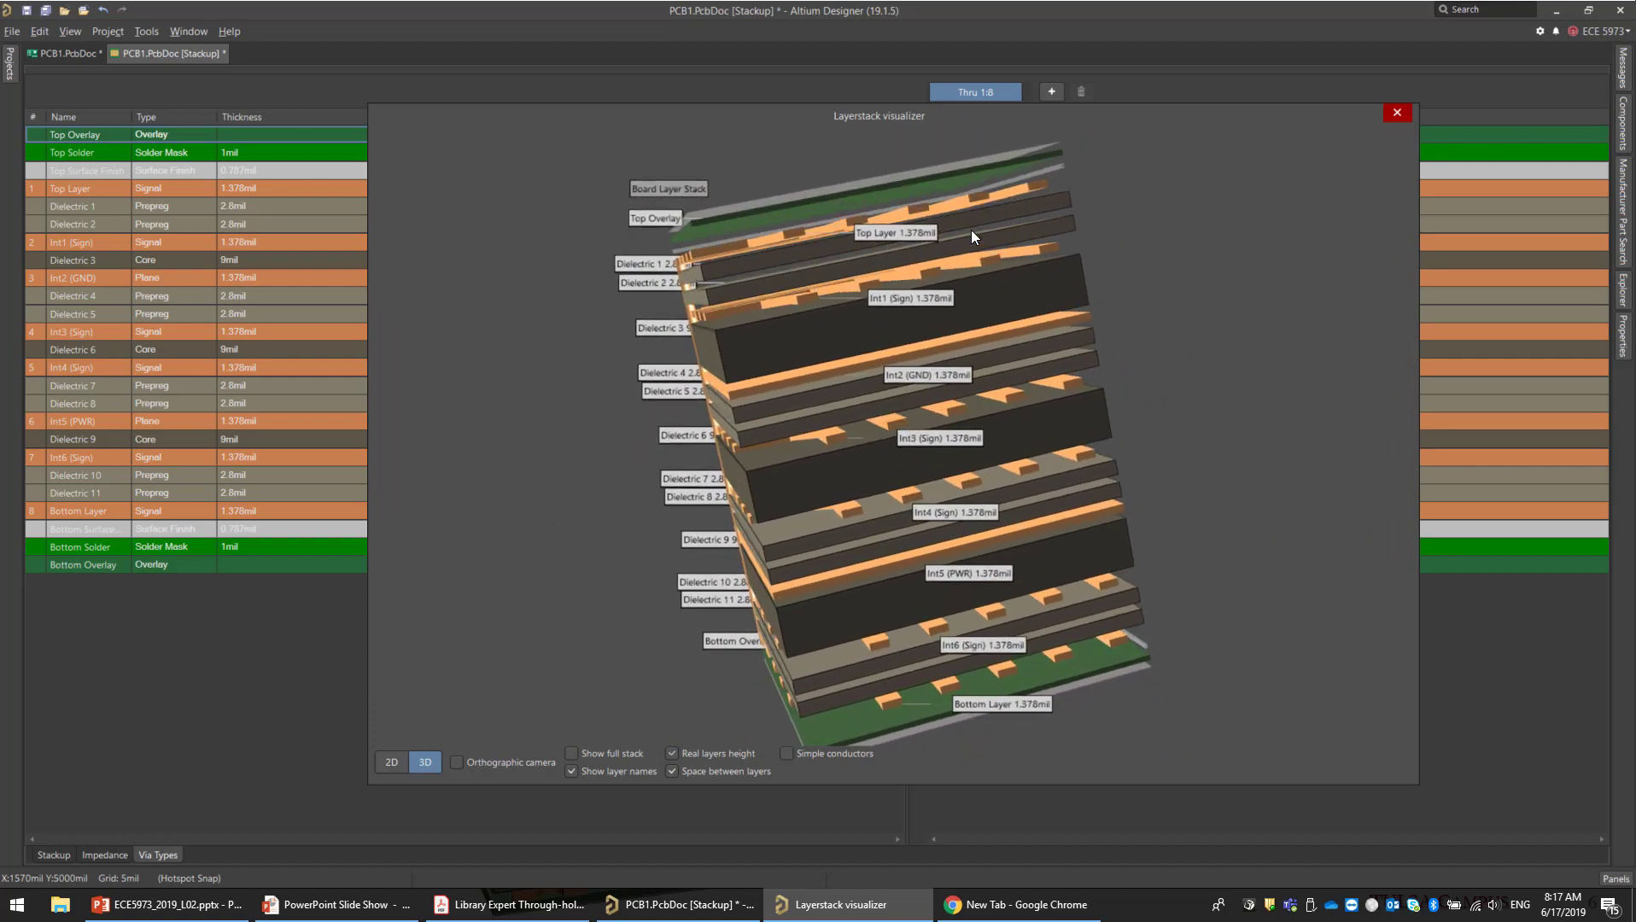
{"action": "left_click_drag", "start_coordinate": [971, 230], "coordinate": [904, 301]}
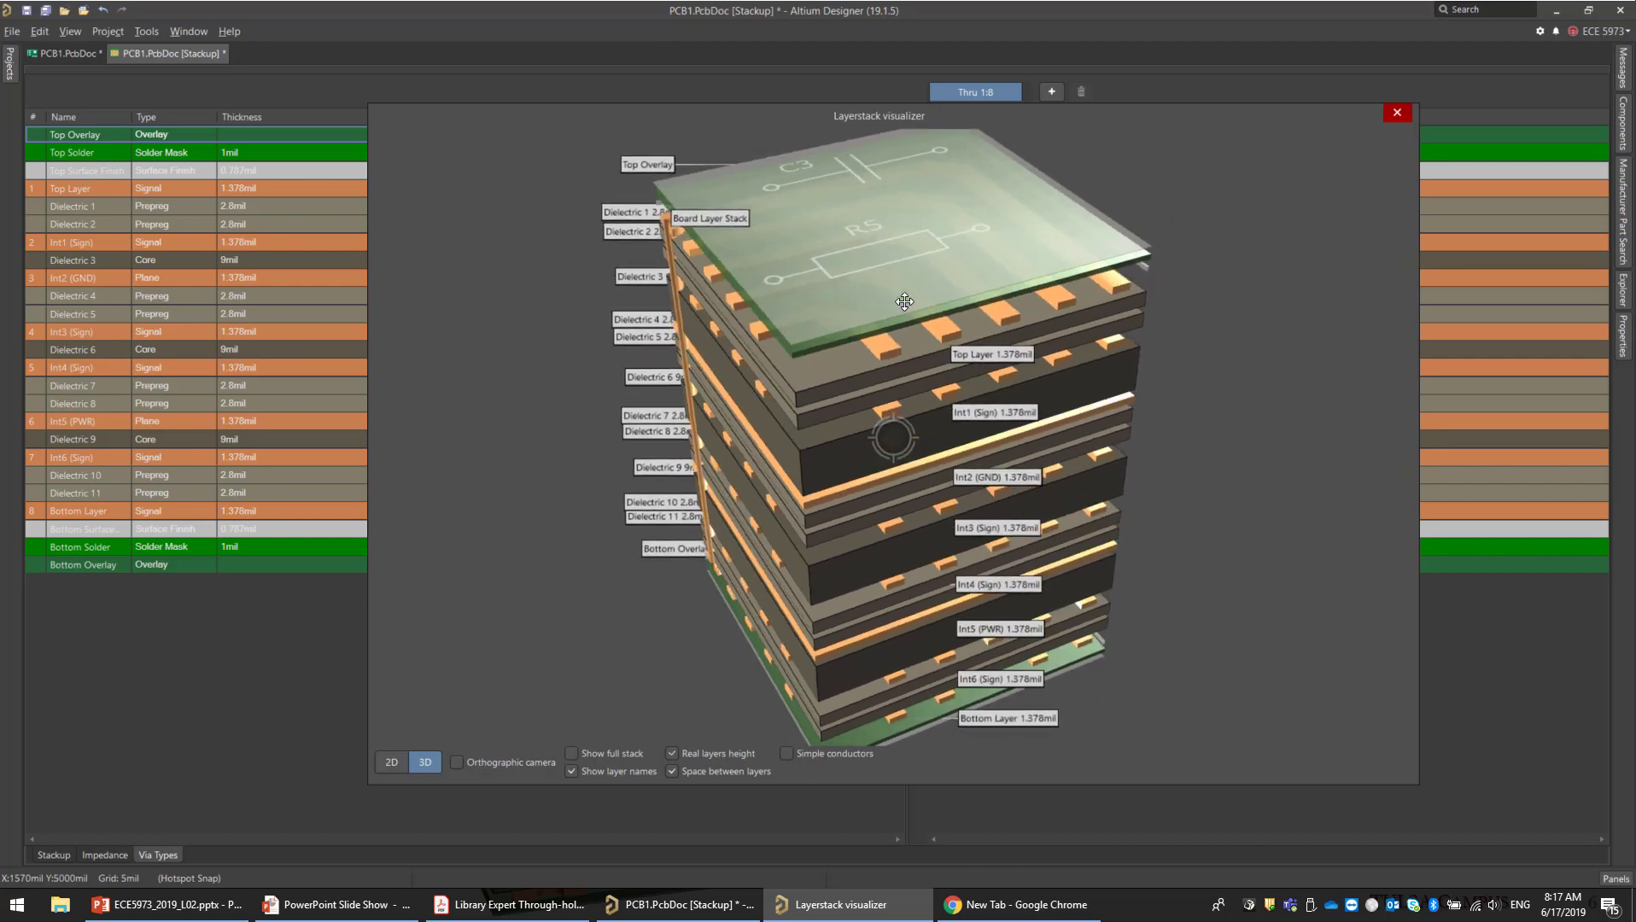
{"action": "left_click_drag", "start_coordinate": [889, 387], "coordinate": [882, 434]}
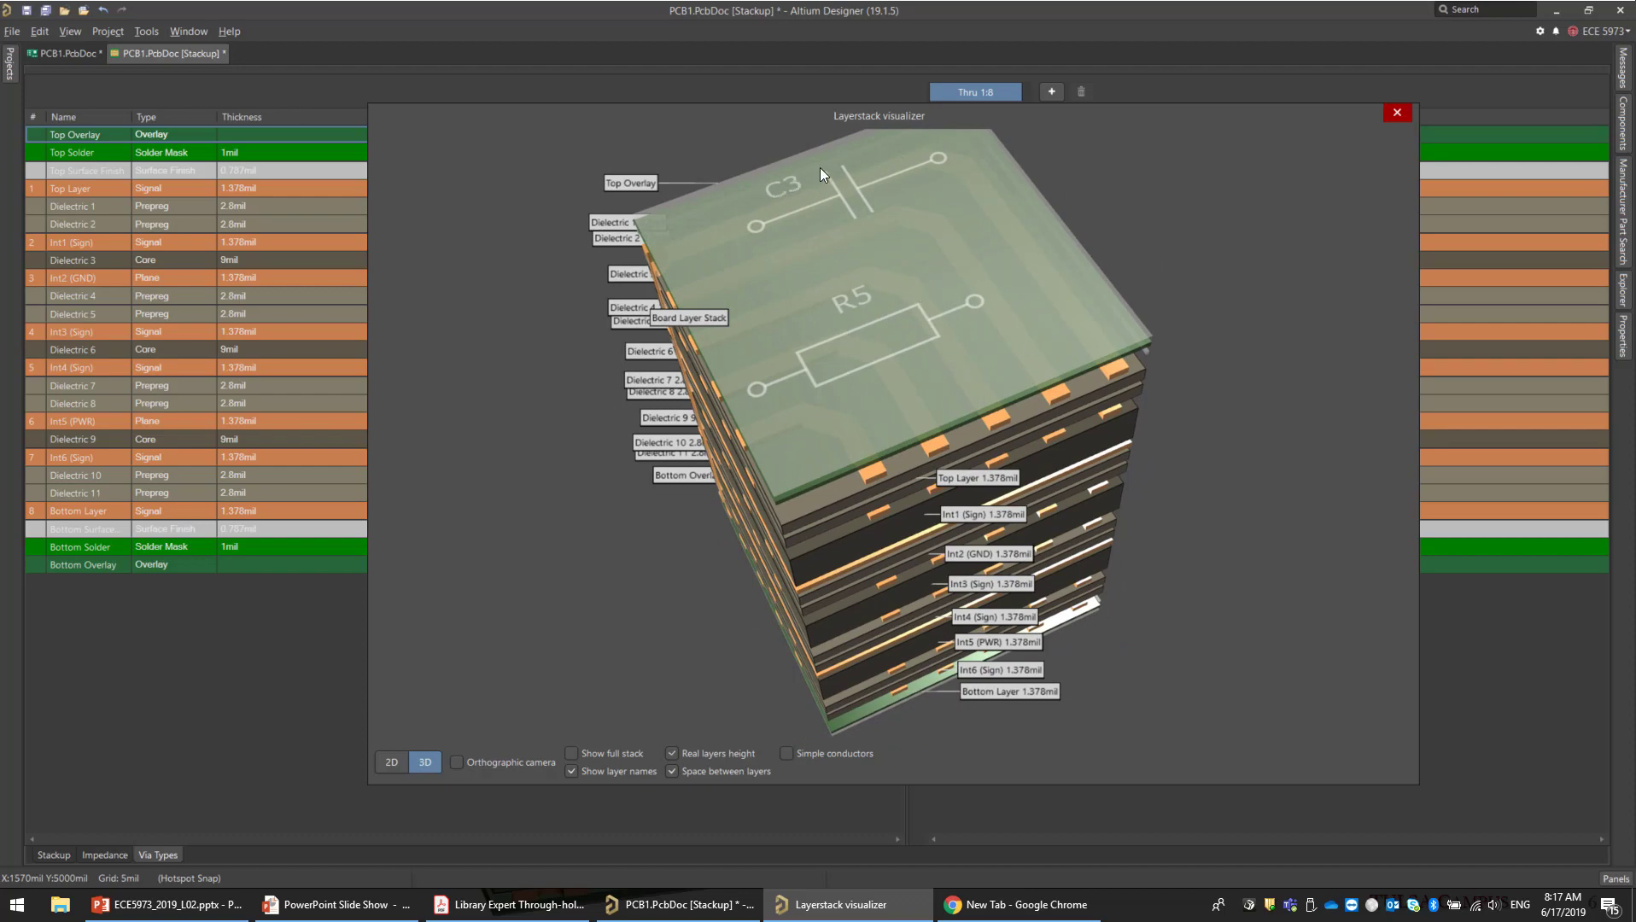
{"action": "left_click_drag", "start_coordinate": [916, 508], "coordinate": [718, 200]}
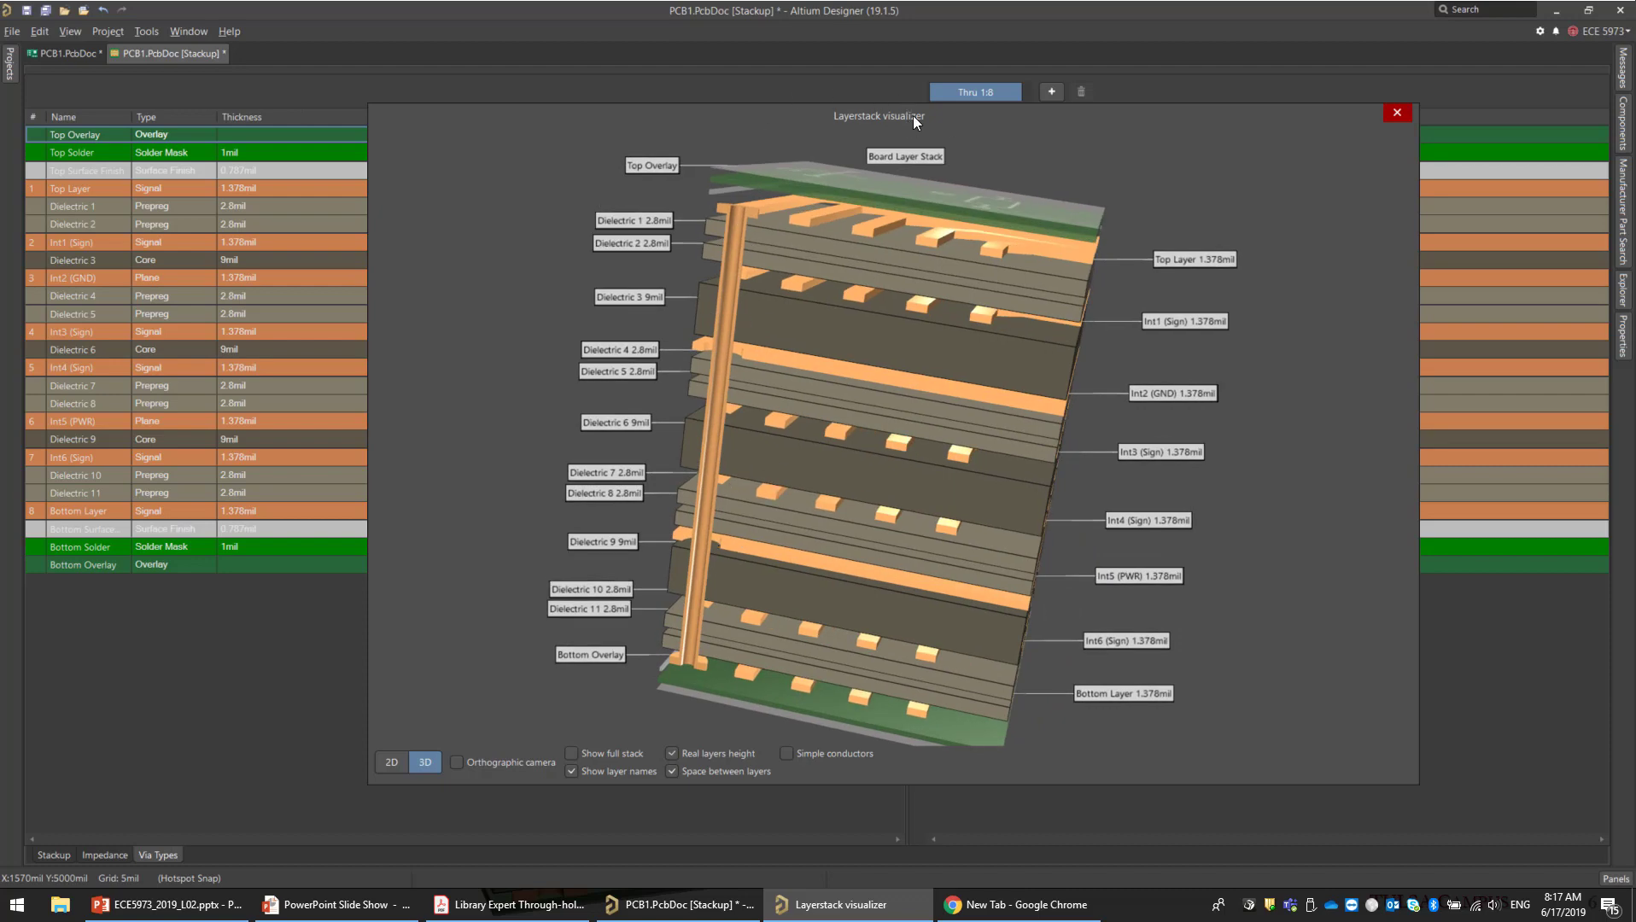
Step: Arrange the narrowed visualizer window beside the via types drawing, with the divider adjusted so both are visible
{"action": "left_click_drag", "start_coordinate": [912, 115], "coordinate": [561, 109]}
{"action": "left_click_drag", "start_coordinate": [1084, 307], "coordinate": [857, 308]}
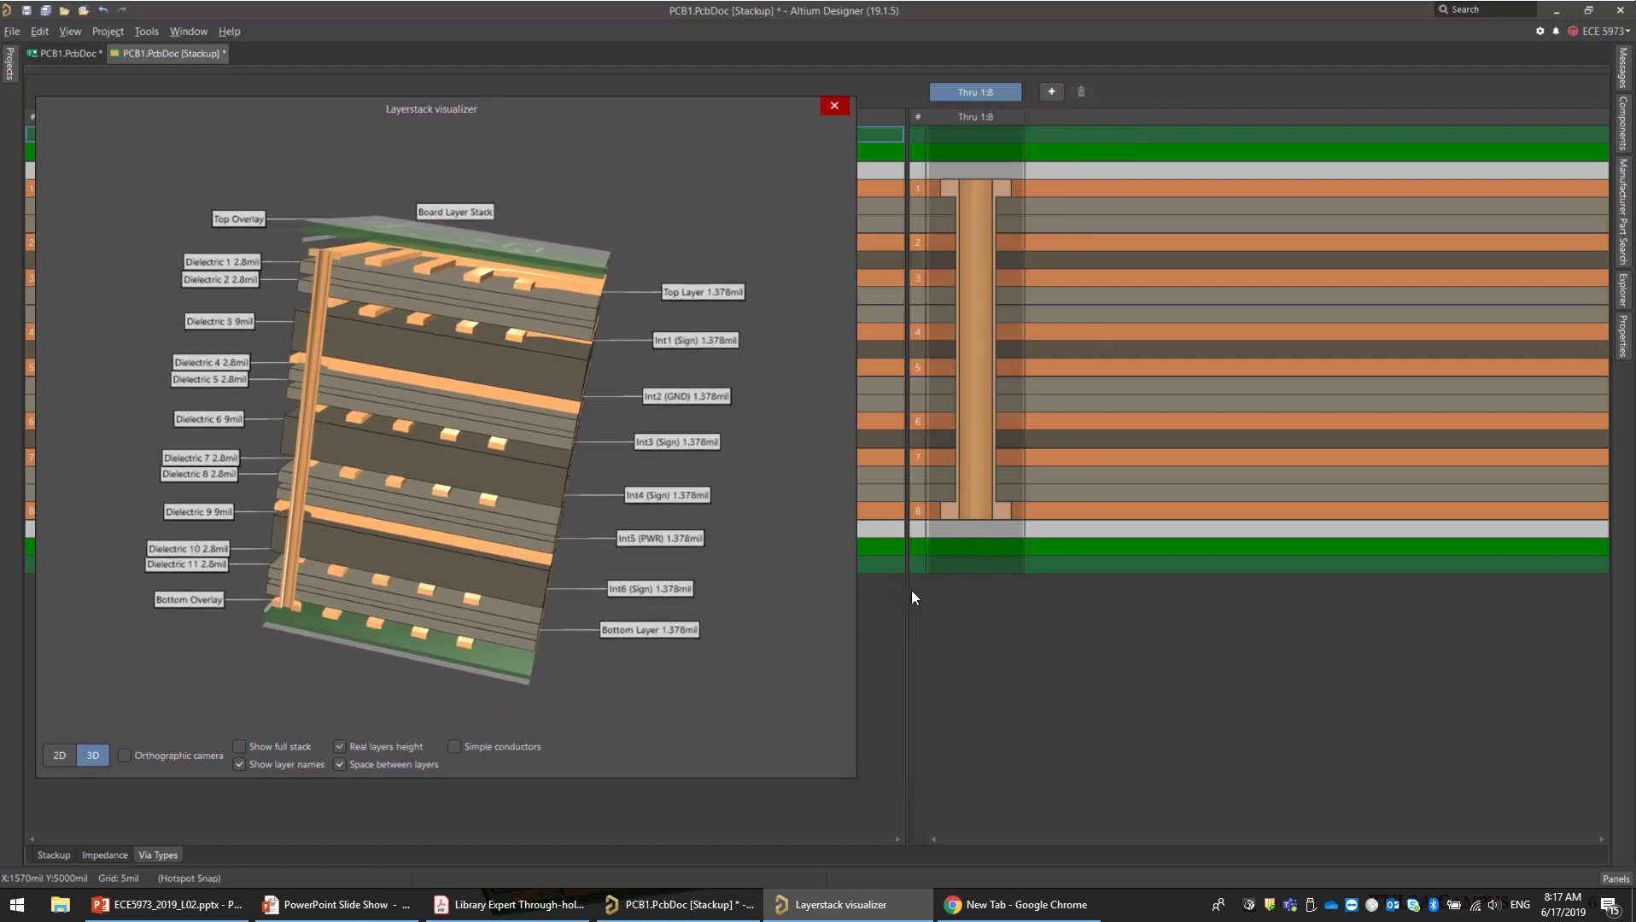
{"action": "left_click_drag", "start_coordinate": [909, 591], "coordinate": [1161, 581]}
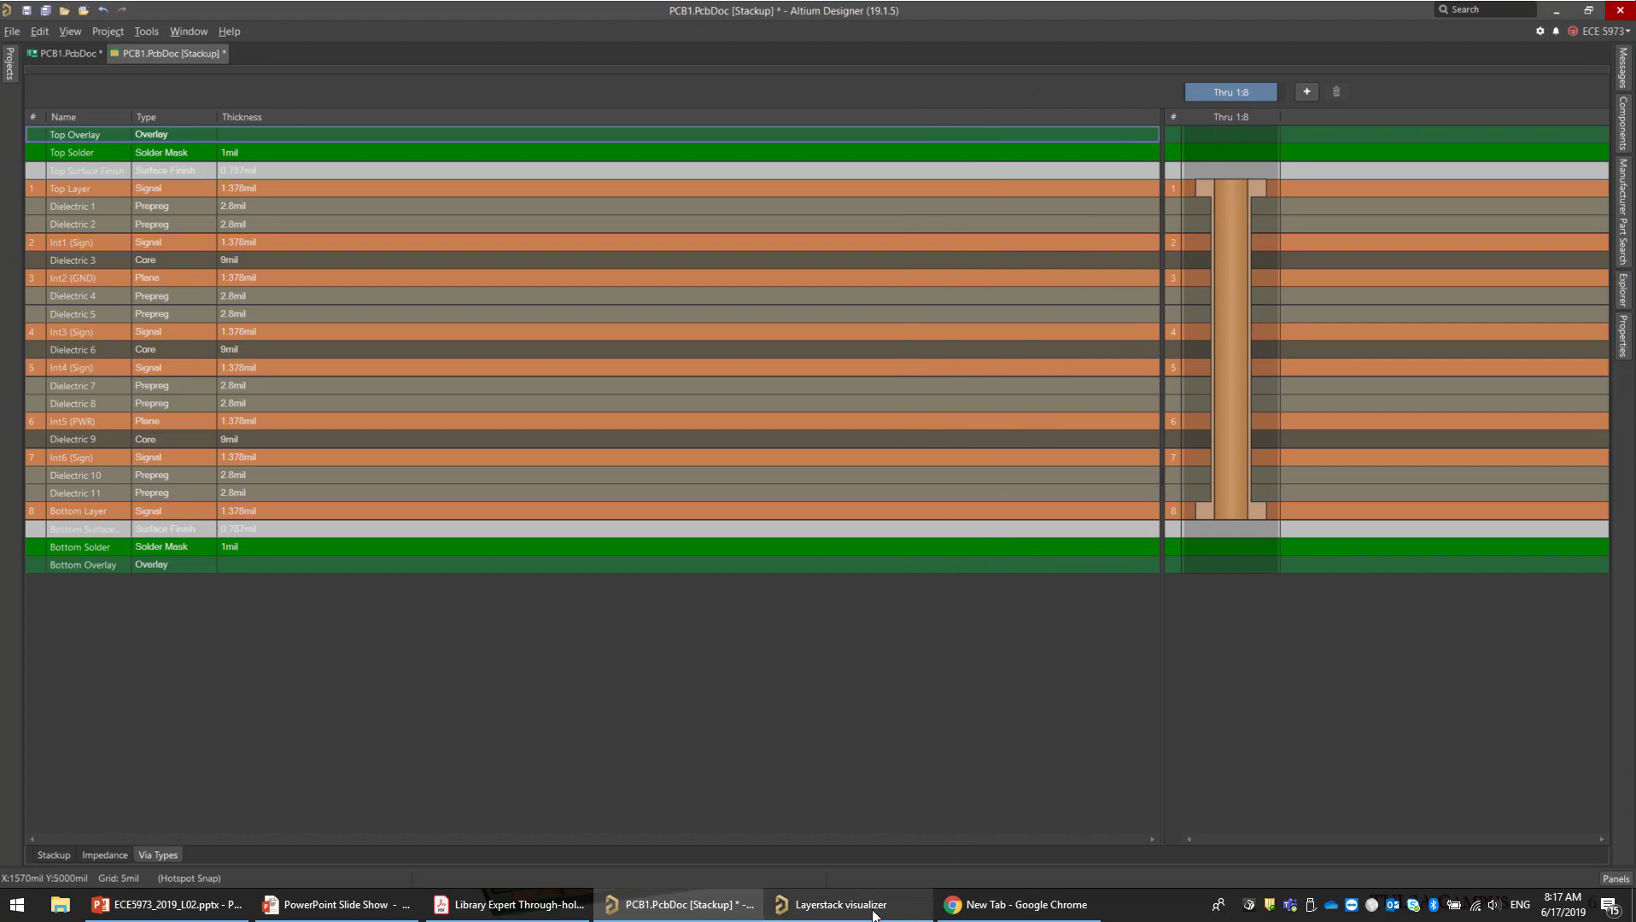
{"action": "left_click", "coordinate": [841, 904]}
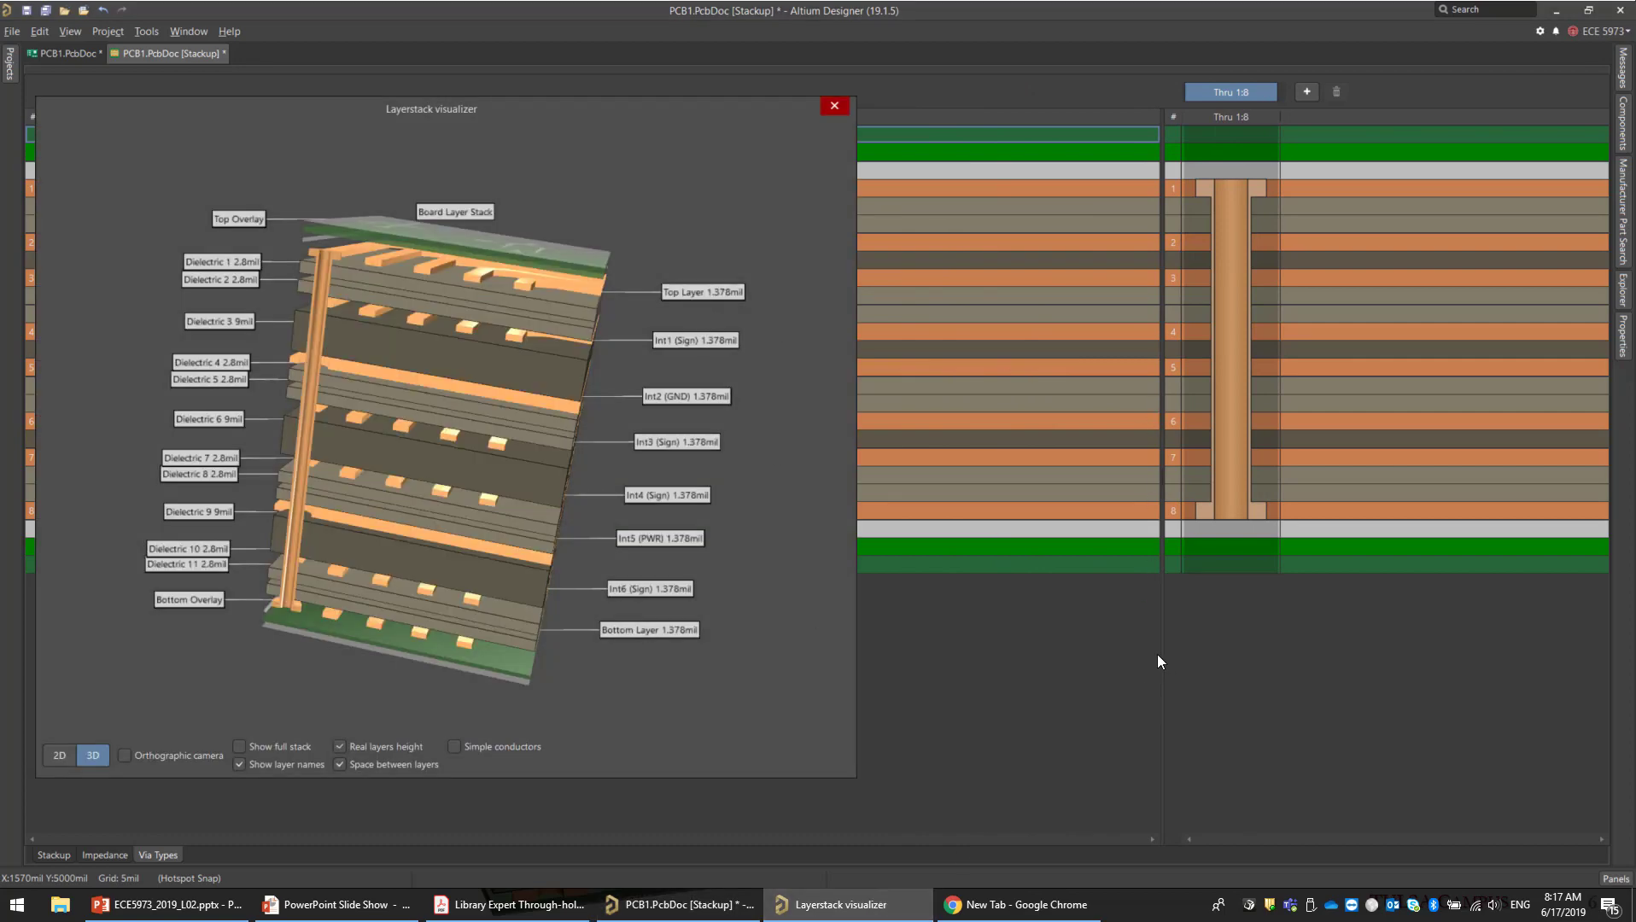
{"action": "left_click_drag", "start_coordinate": [1154, 660], "coordinate": [855, 666]}
{"action": "left_click", "coordinate": [858, 915]}
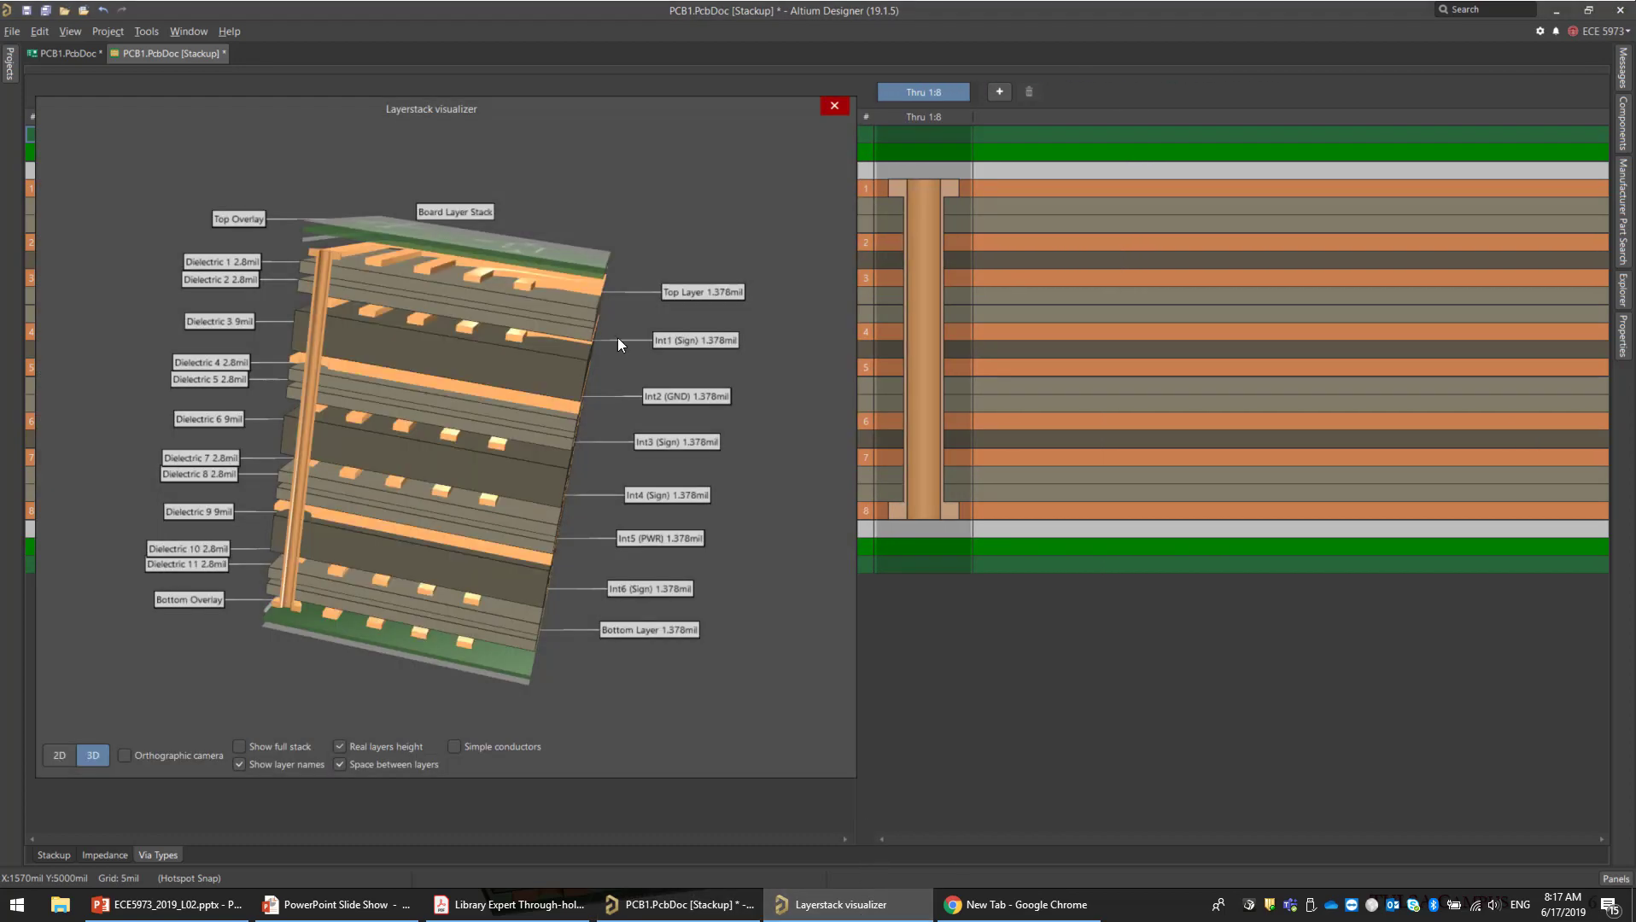
Step: Add a second via type and, with its properties shown narrowly beside the drawing, set its first layer to 2 - Int1 (Sign)
{"action": "left_click", "coordinate": [998, 92]}
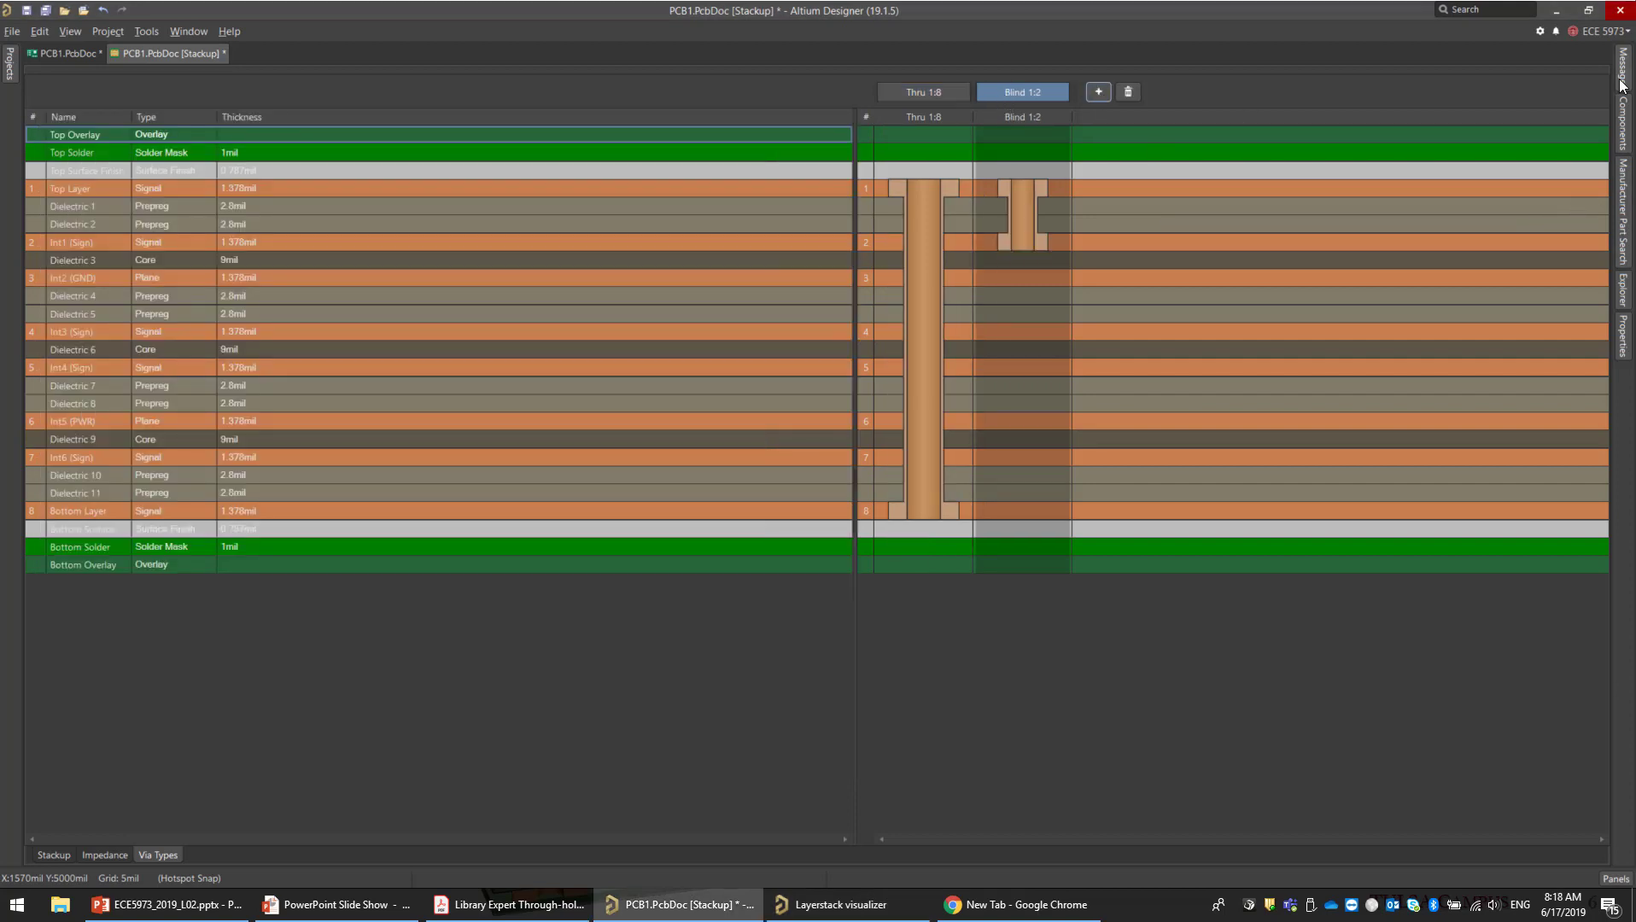
{"action": "mouse_move", "coordinate": [1625, 67]}
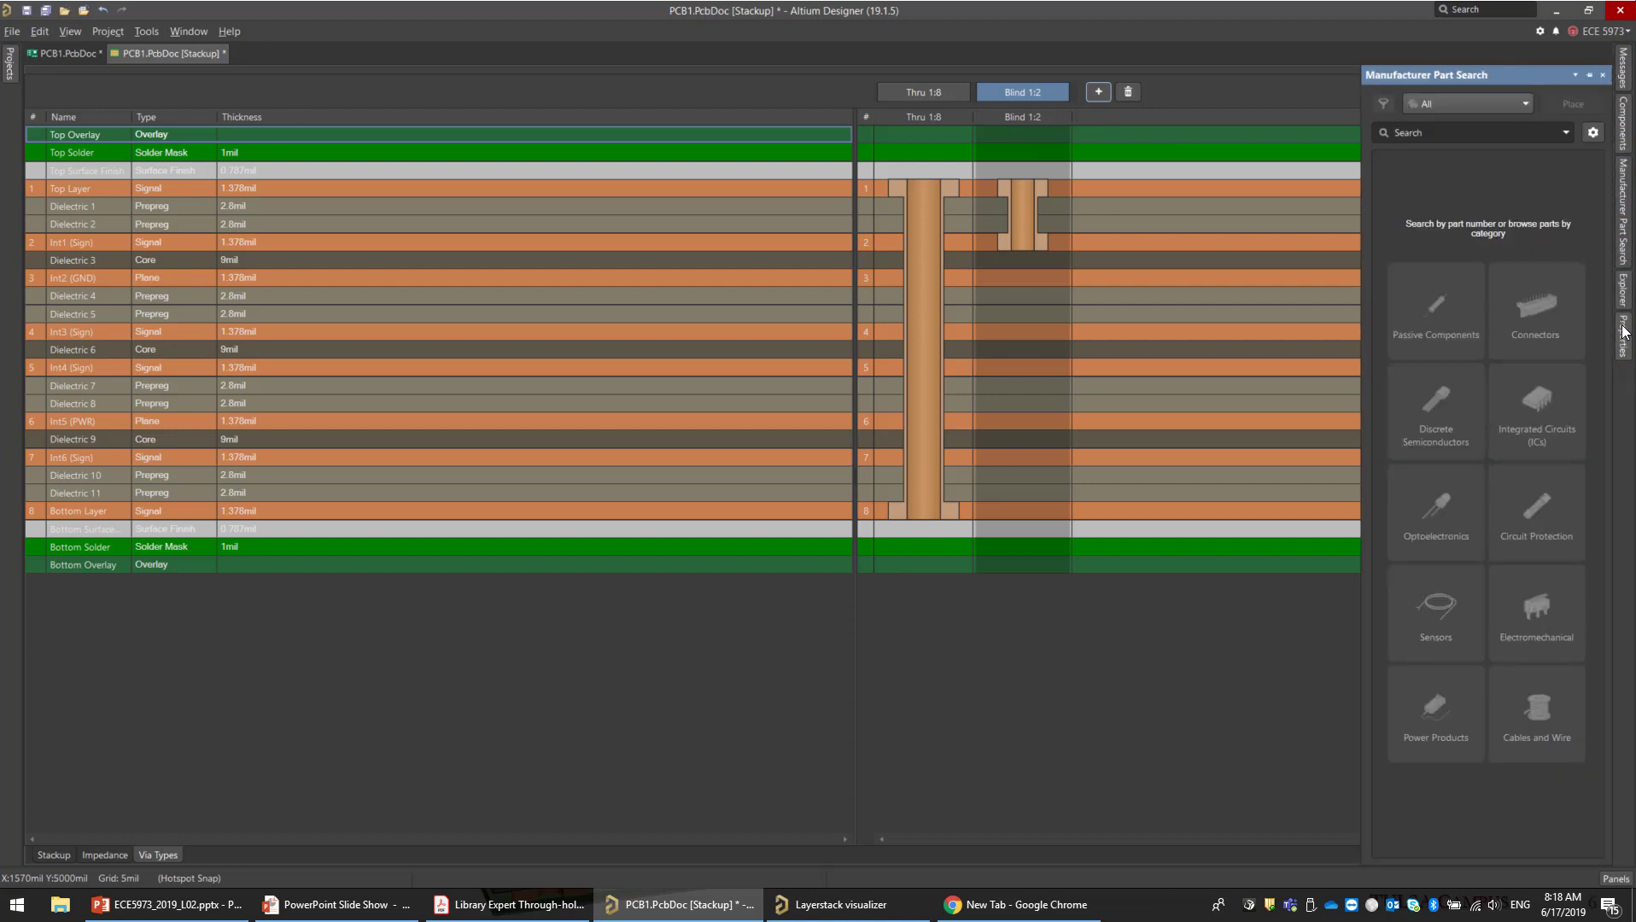
{"action": "mouse_move", "coordinate": [1623, 333]}
{"action": "left_click", "coordinate": [1590, 75]}
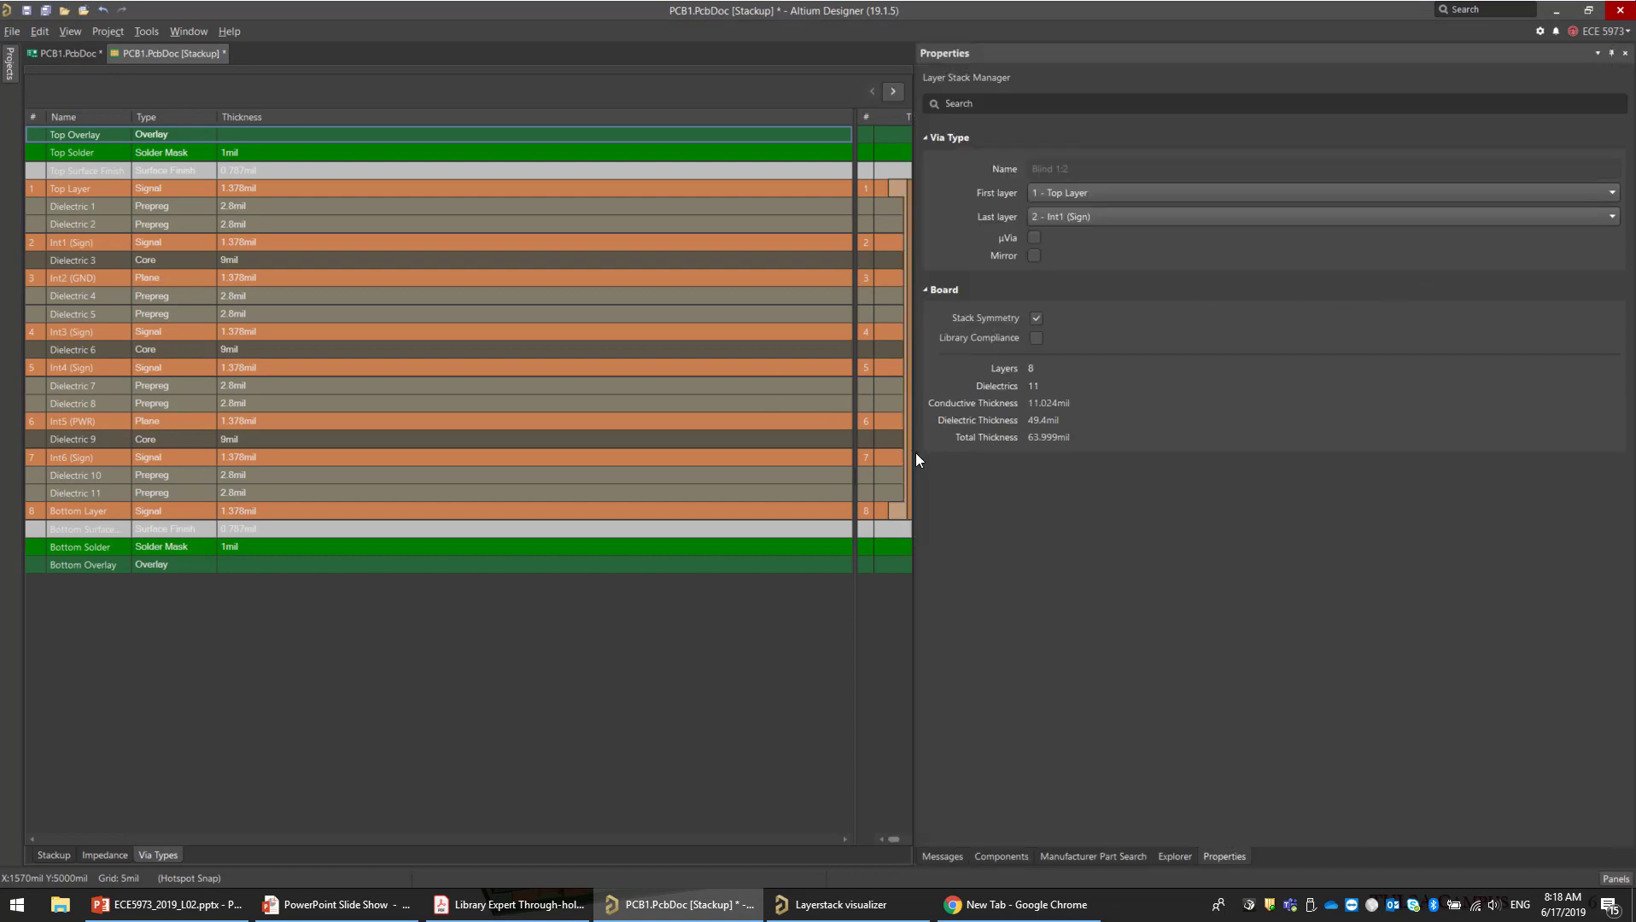
{"action": "left_click_drag", "start_coordinate": [915, 453], "coordinate": [1327, 441]}
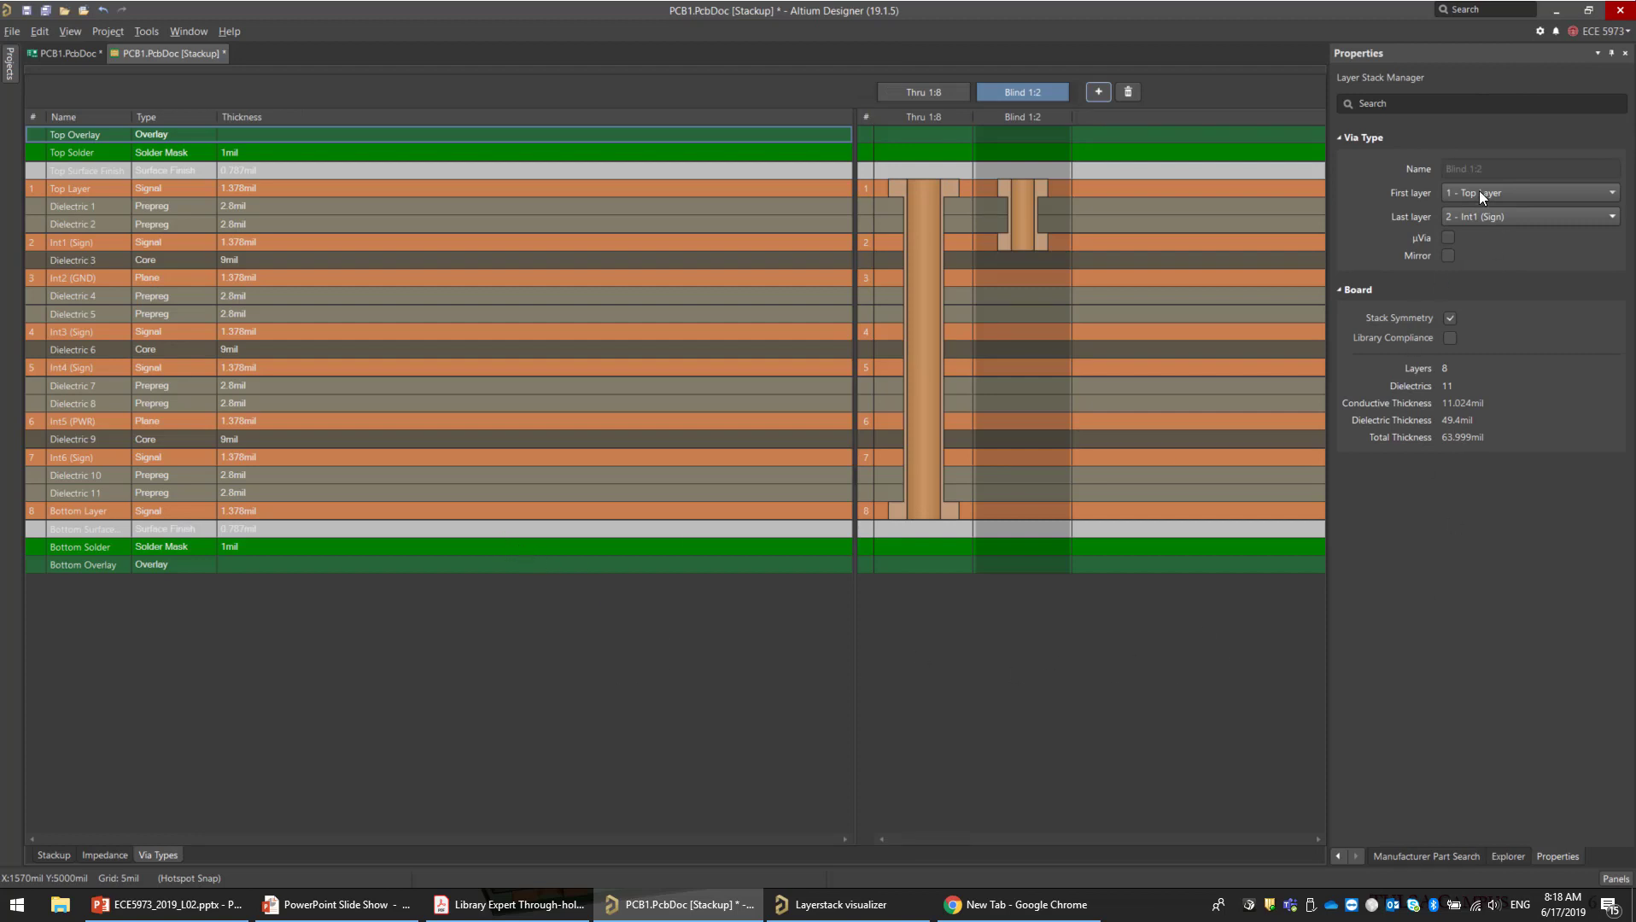
{"action": "left_click", "coordinate": [1524, 195]}
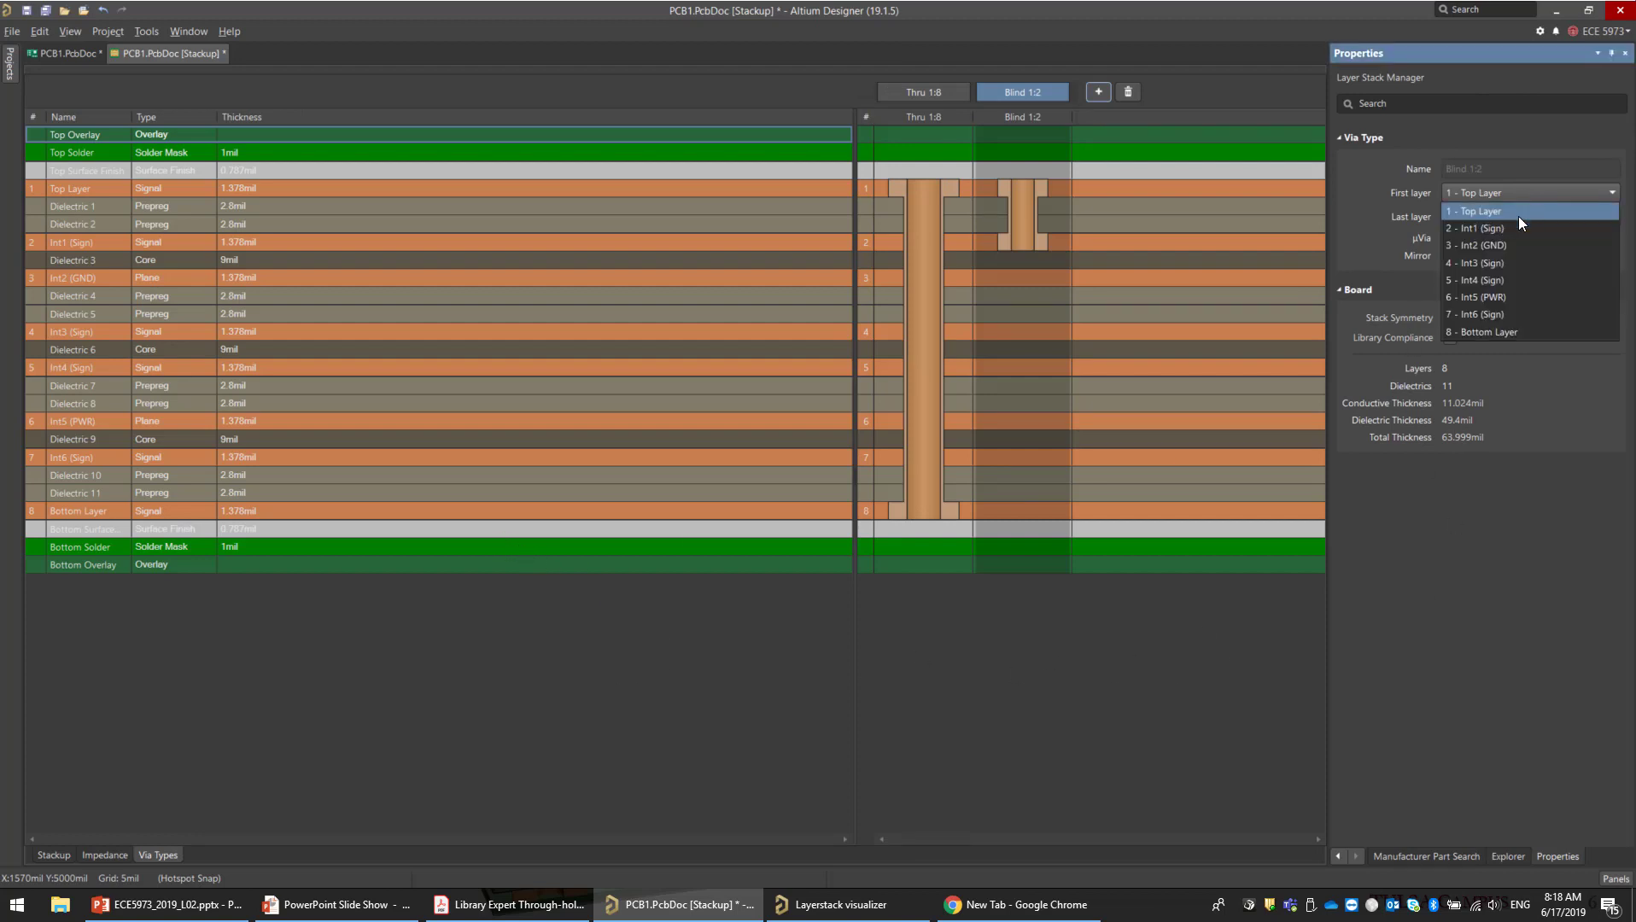
{"action": "left_click", "coordinate": [1485, 228]}
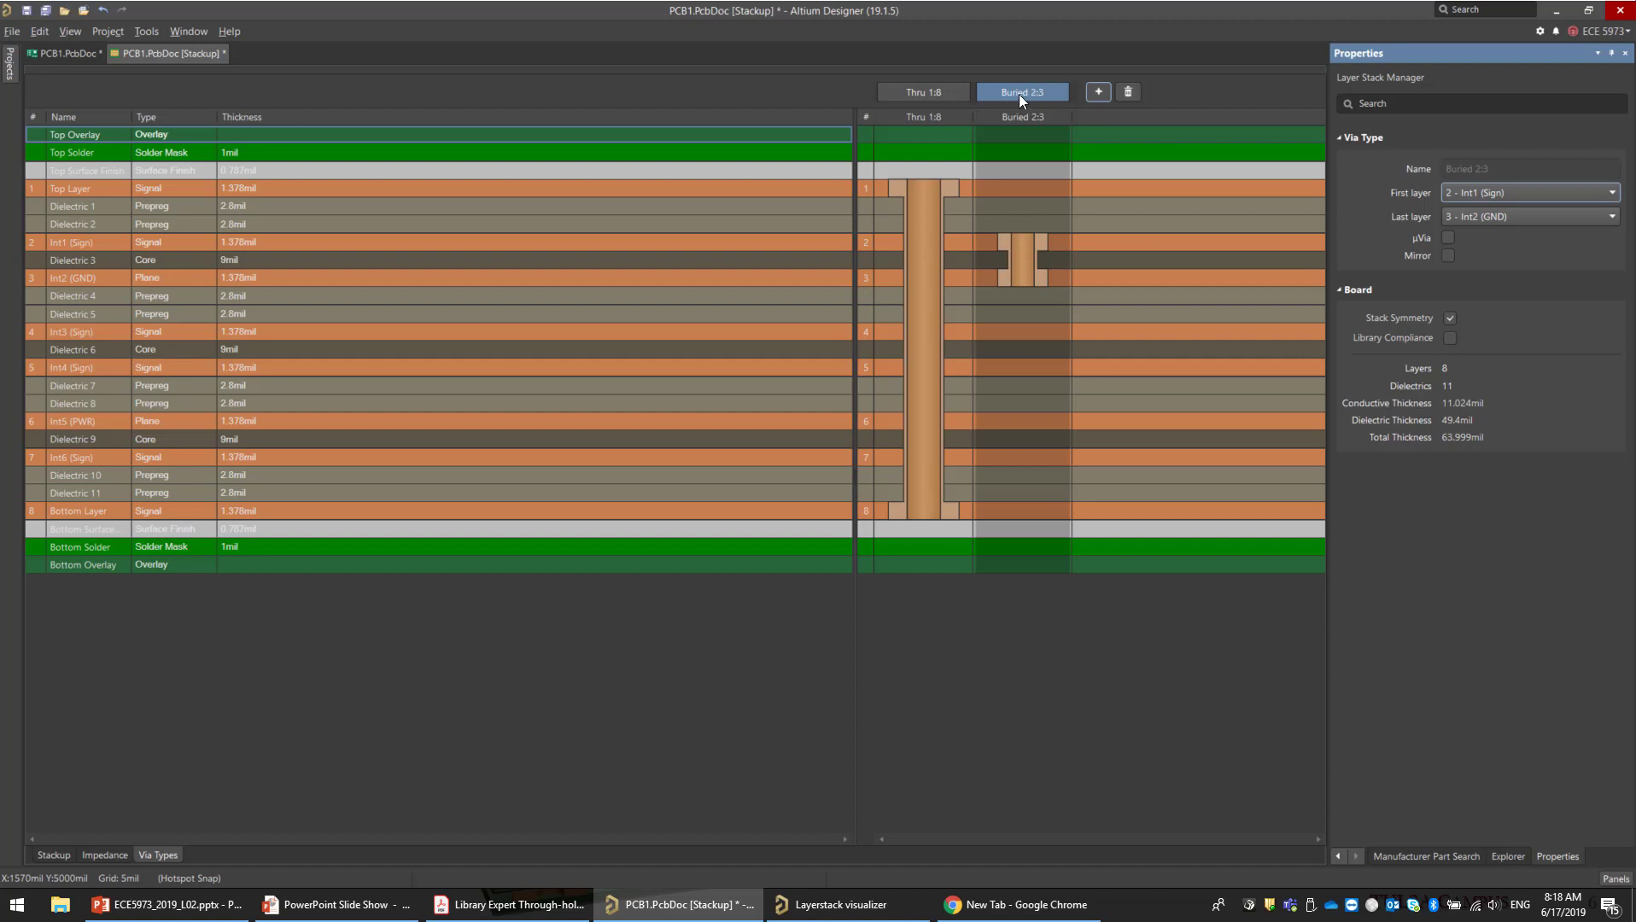
Step: Add a third via type spanning from 3 - Int2 (GND) to 7 - Int6 (Sign)
{"action": "left_click", "coordinate": [1098, 91]}
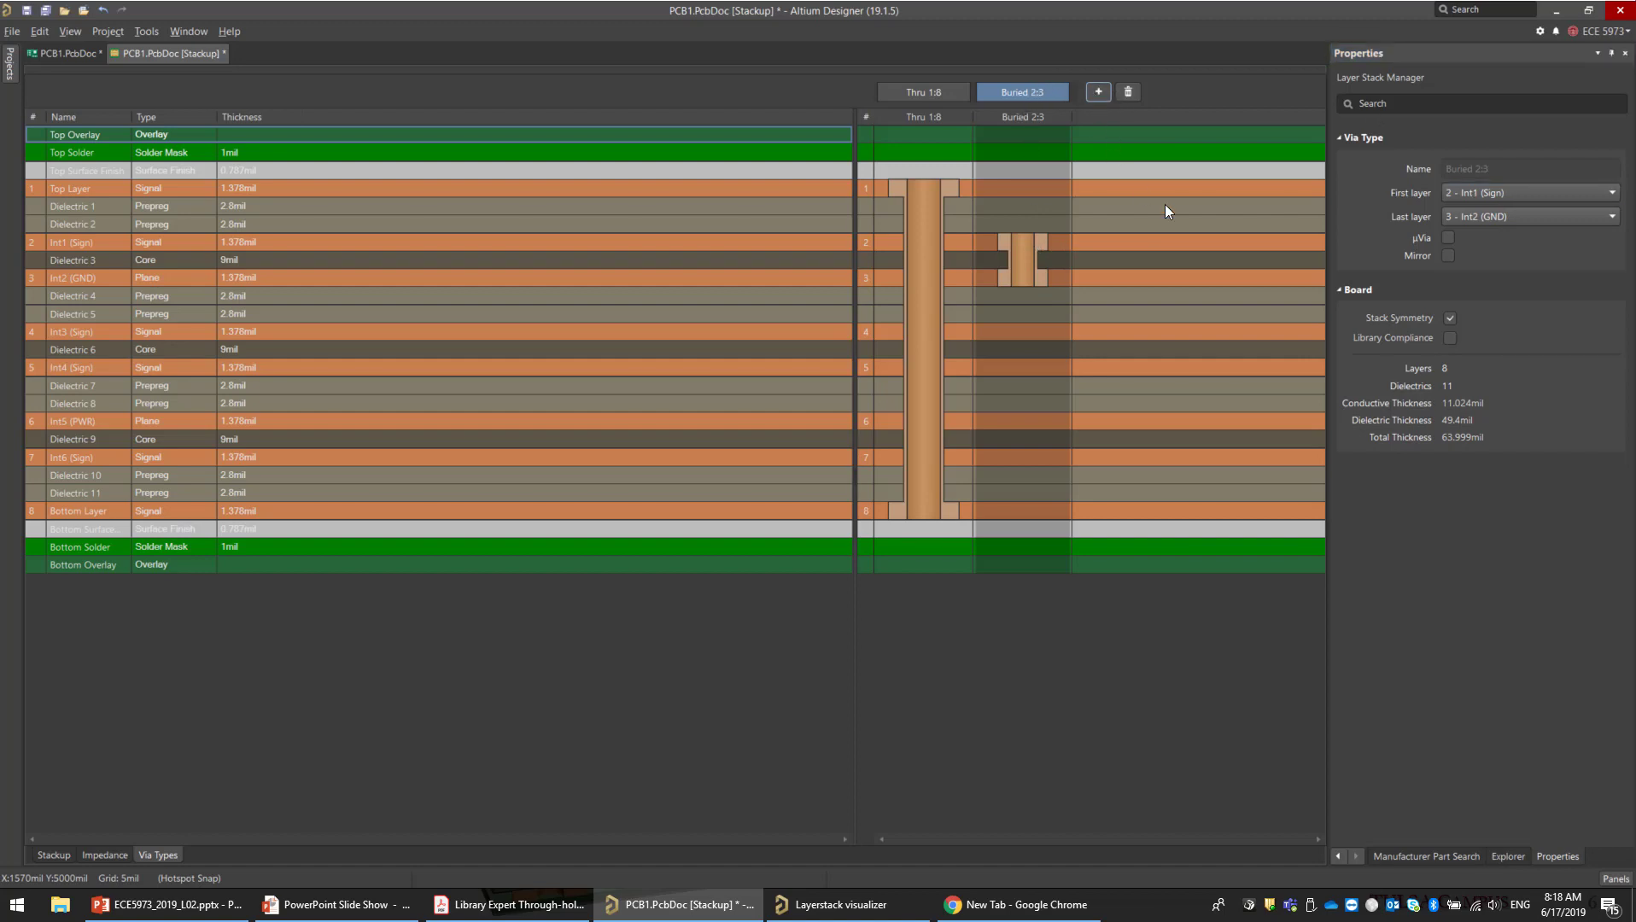
{"action": "left_click", "coordinate": [1494, 195]}
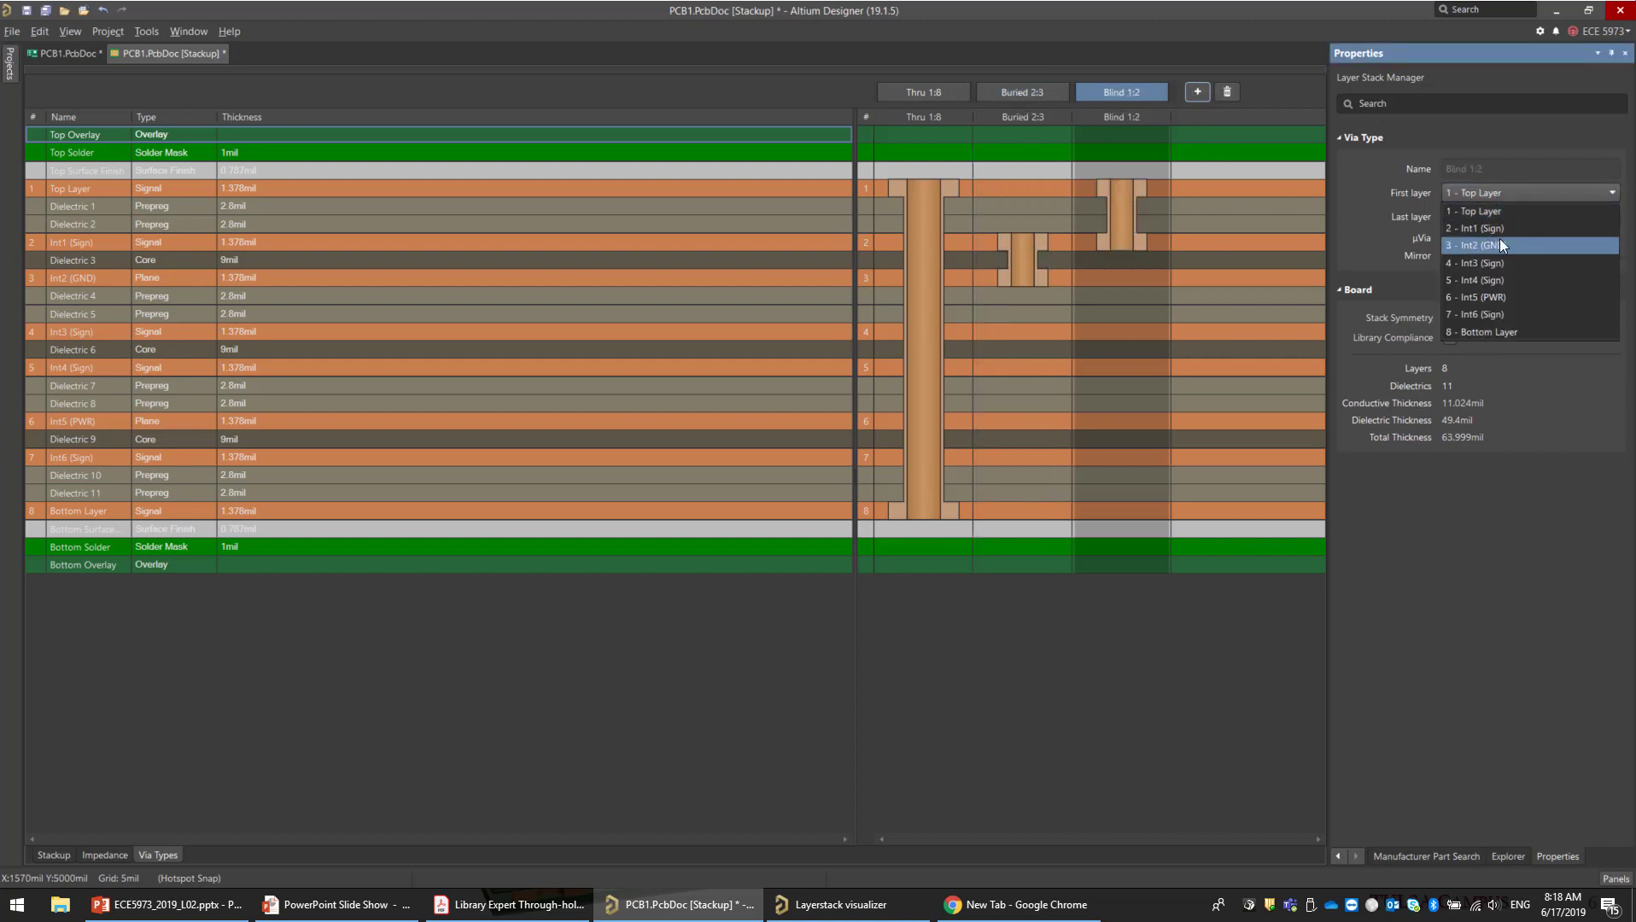
{"action": "left_click", "coordinate": [1498, 244]}
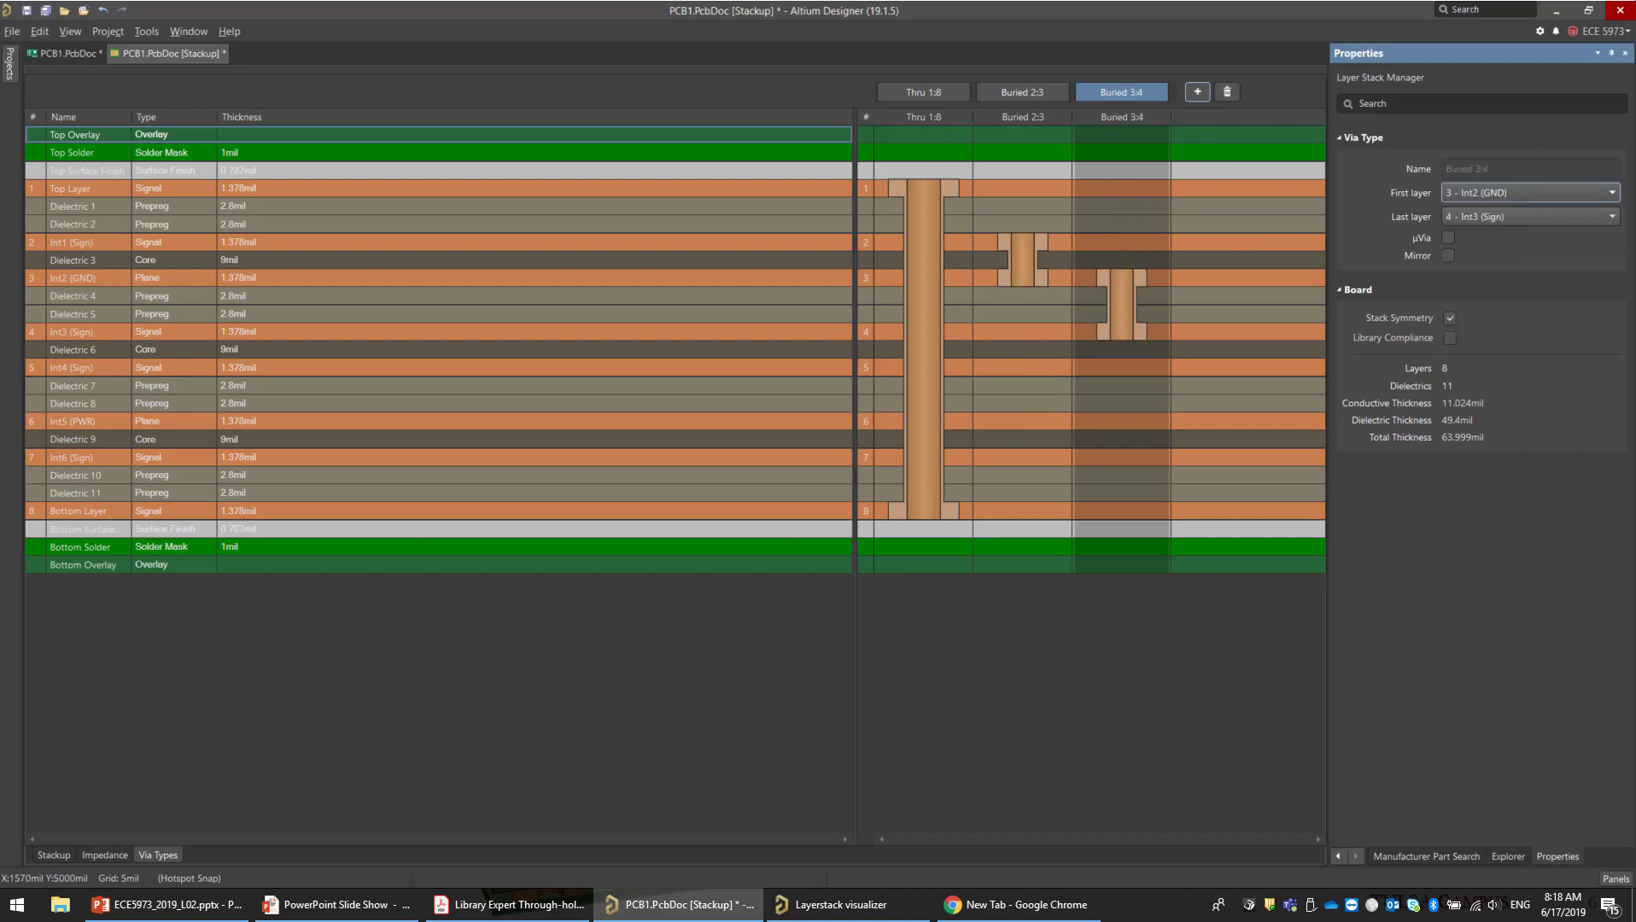
{"action": "left_click", "coordinate": [1499, 216]}
{"action": "left_click", "coordinate": [1500, 338]}
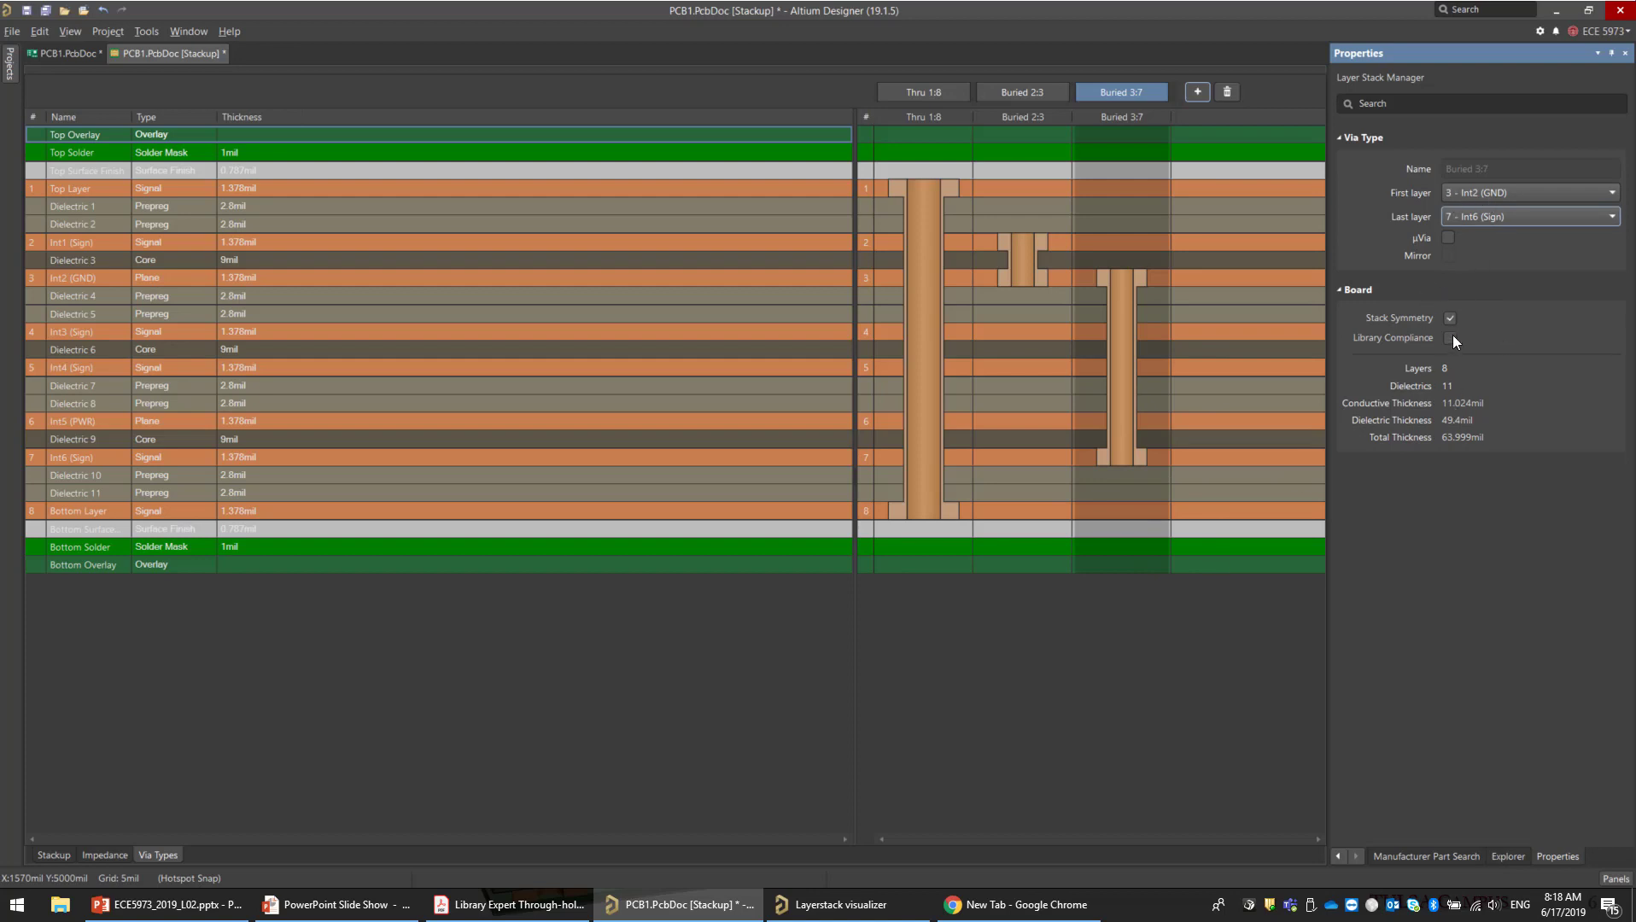
Step: Add a fourth via type between the Top Layer and 2 - Int1 (Sign) and define it as a µVia
{"action": "left_click", "coordinate": [1198, 91]}
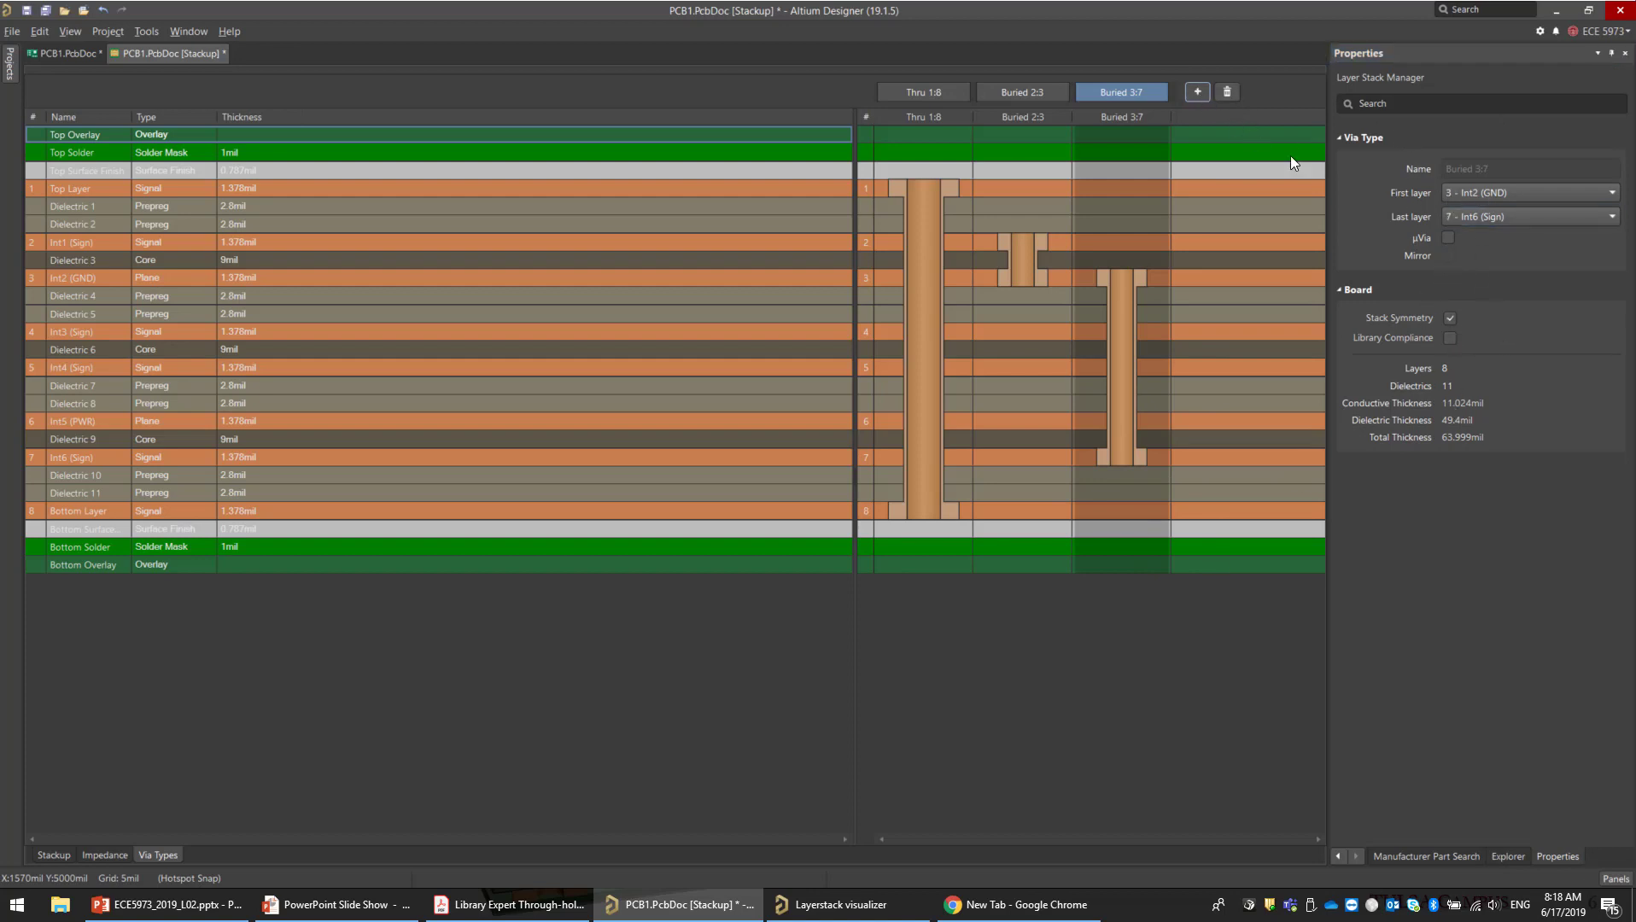
{"action": "left_click", "coordinate": [1447, 238]}
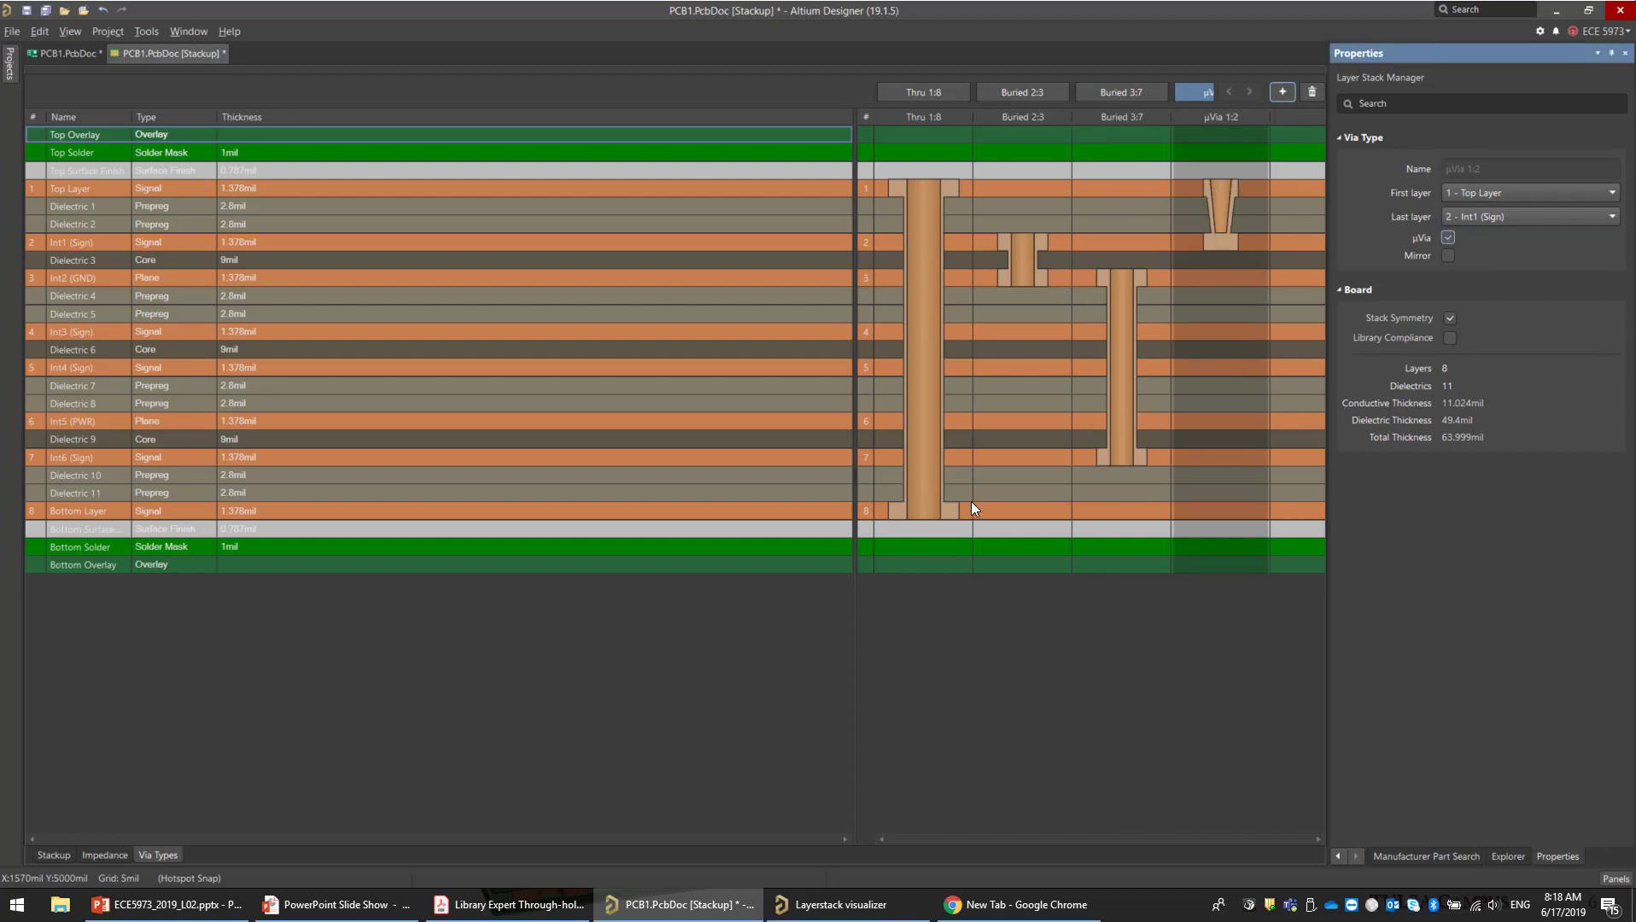
{"action": "key", "text": "shift+Tab"}
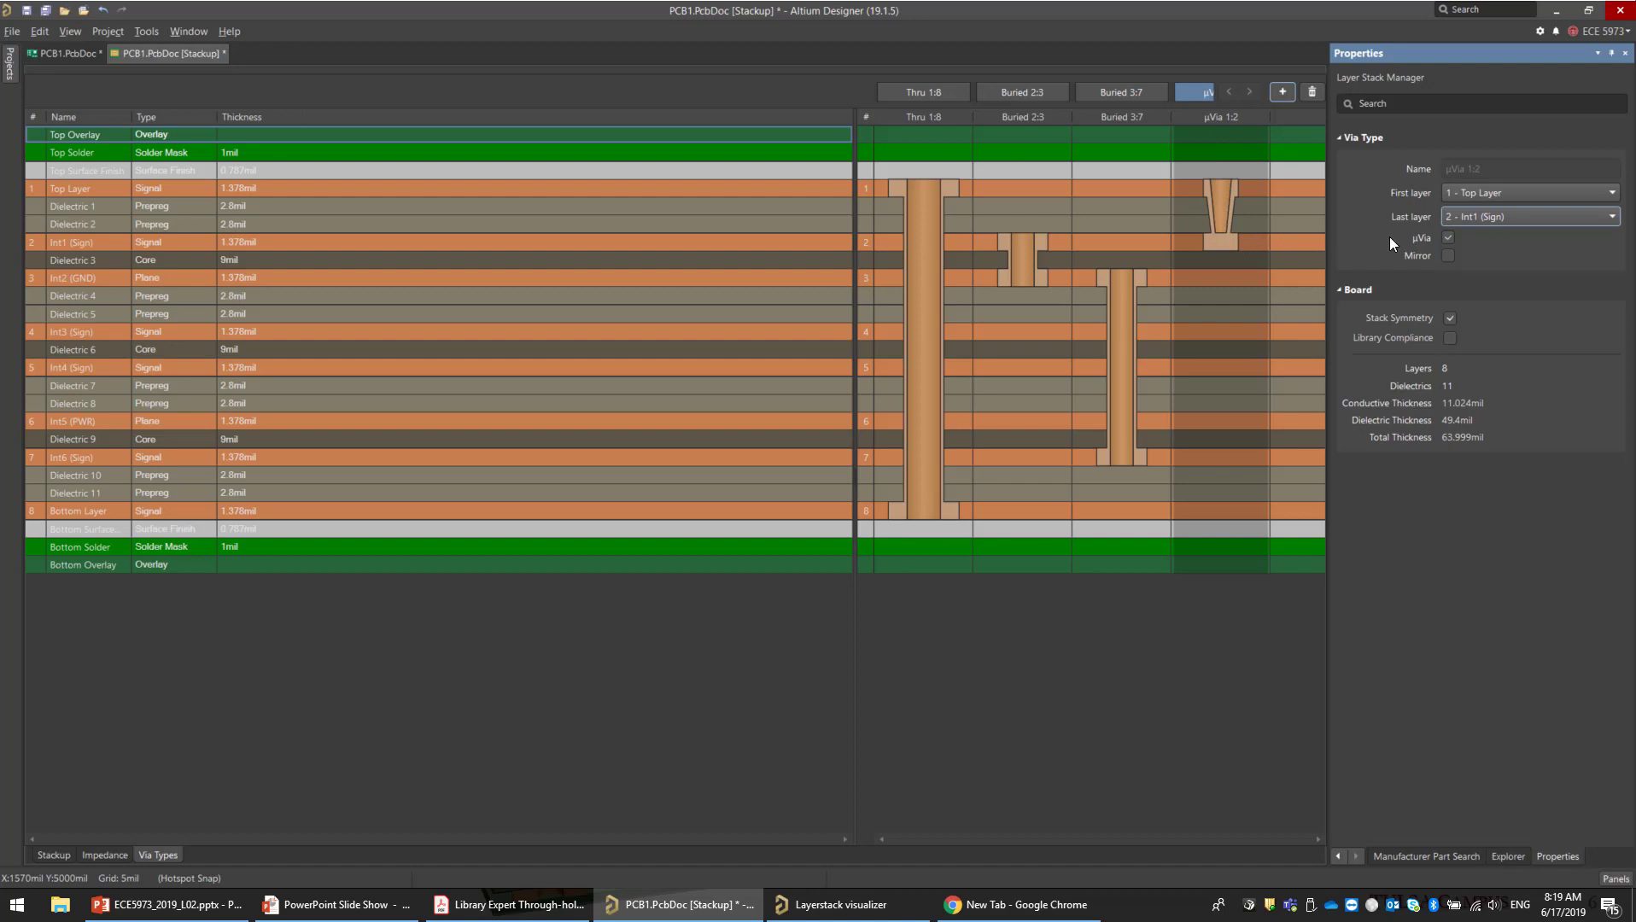
Step: Add a fifth via type as a µVia from the Top Layer with its last layer set to 3 - Int2 (GND)
{"action": "left_click", "coordinate": [1279, 89]}
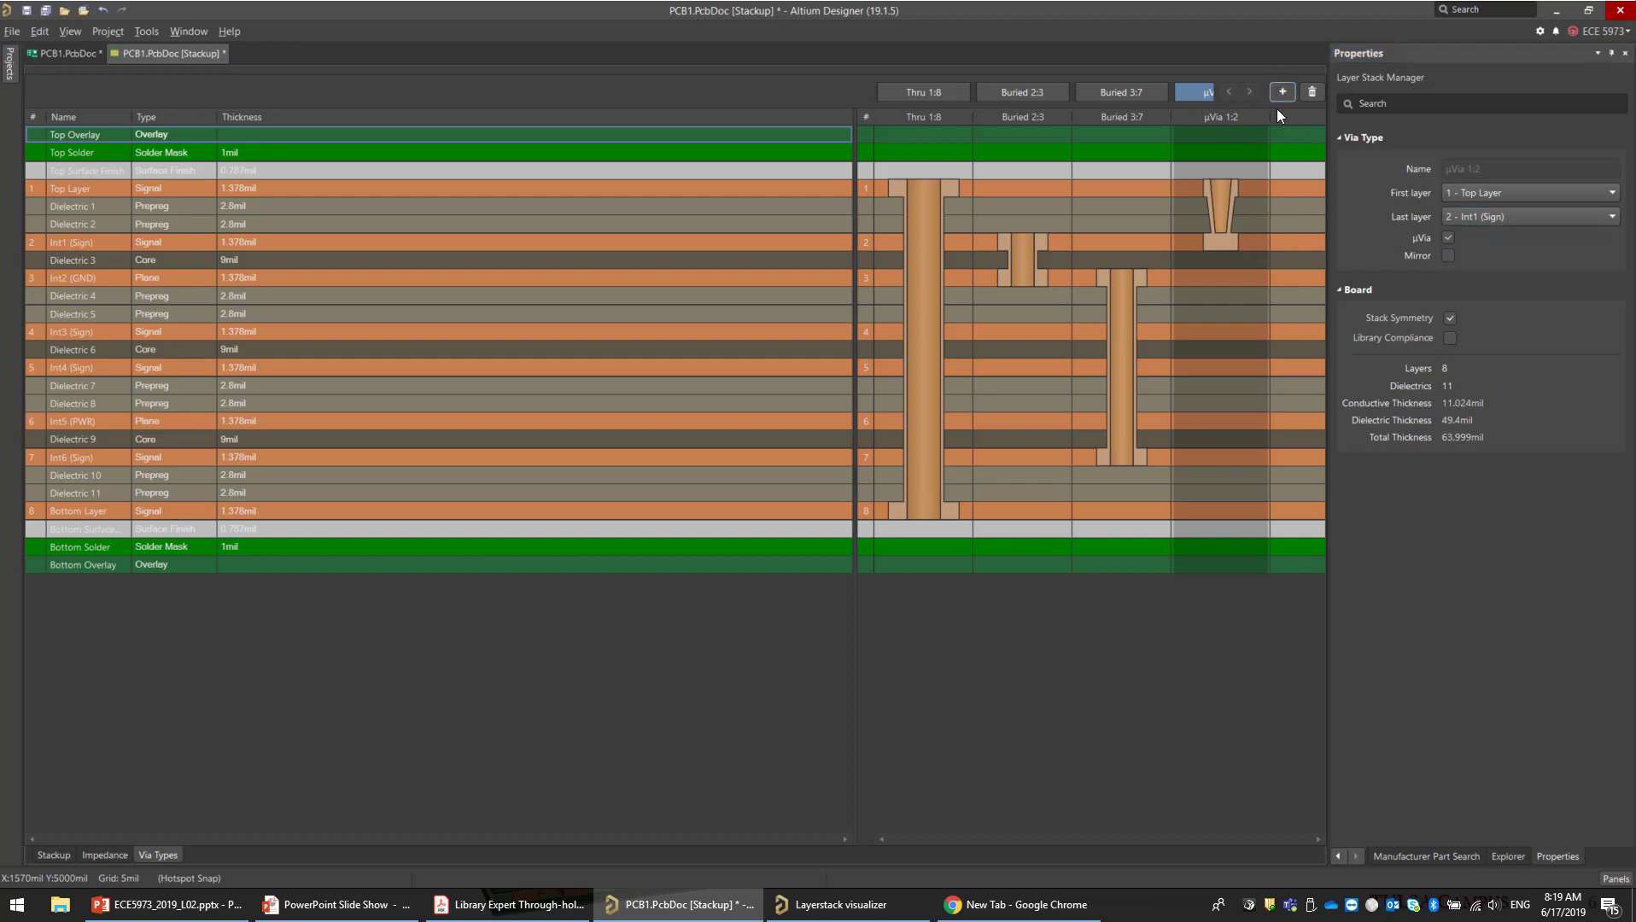
{"action": "left_click", "coordinate": [1508, 193]}
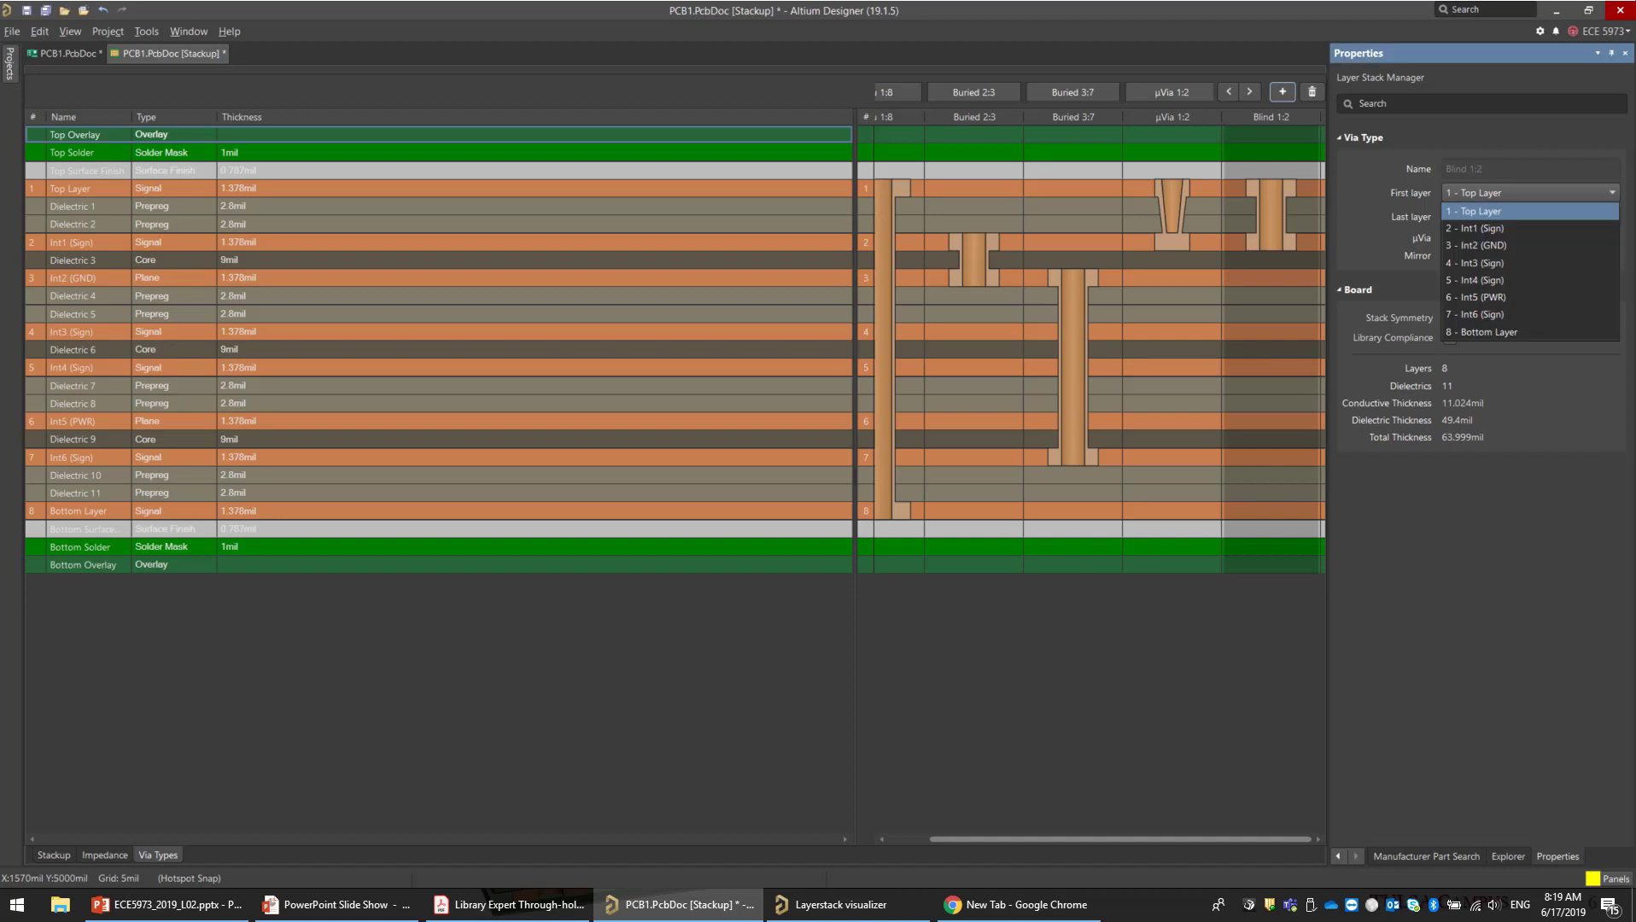
{"action": "left_click", "coordinate": [1430, 278]}
{"action": "left_click", "coordinate": [1447, 237]}
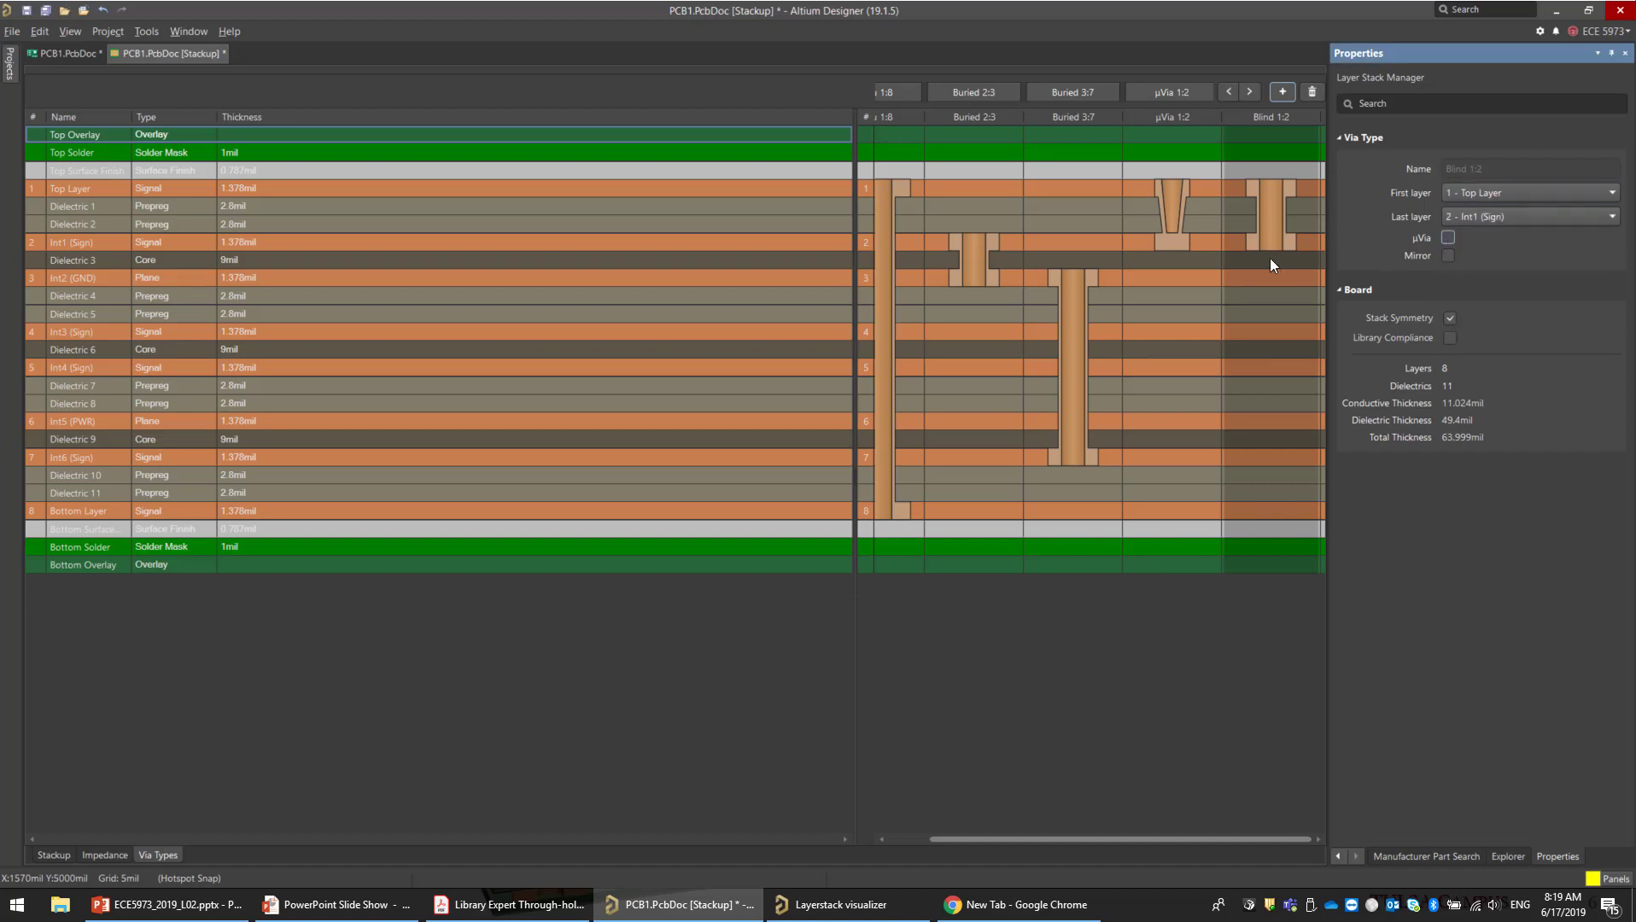
{"action": "left_click", "coordinate": [1502, 217]}
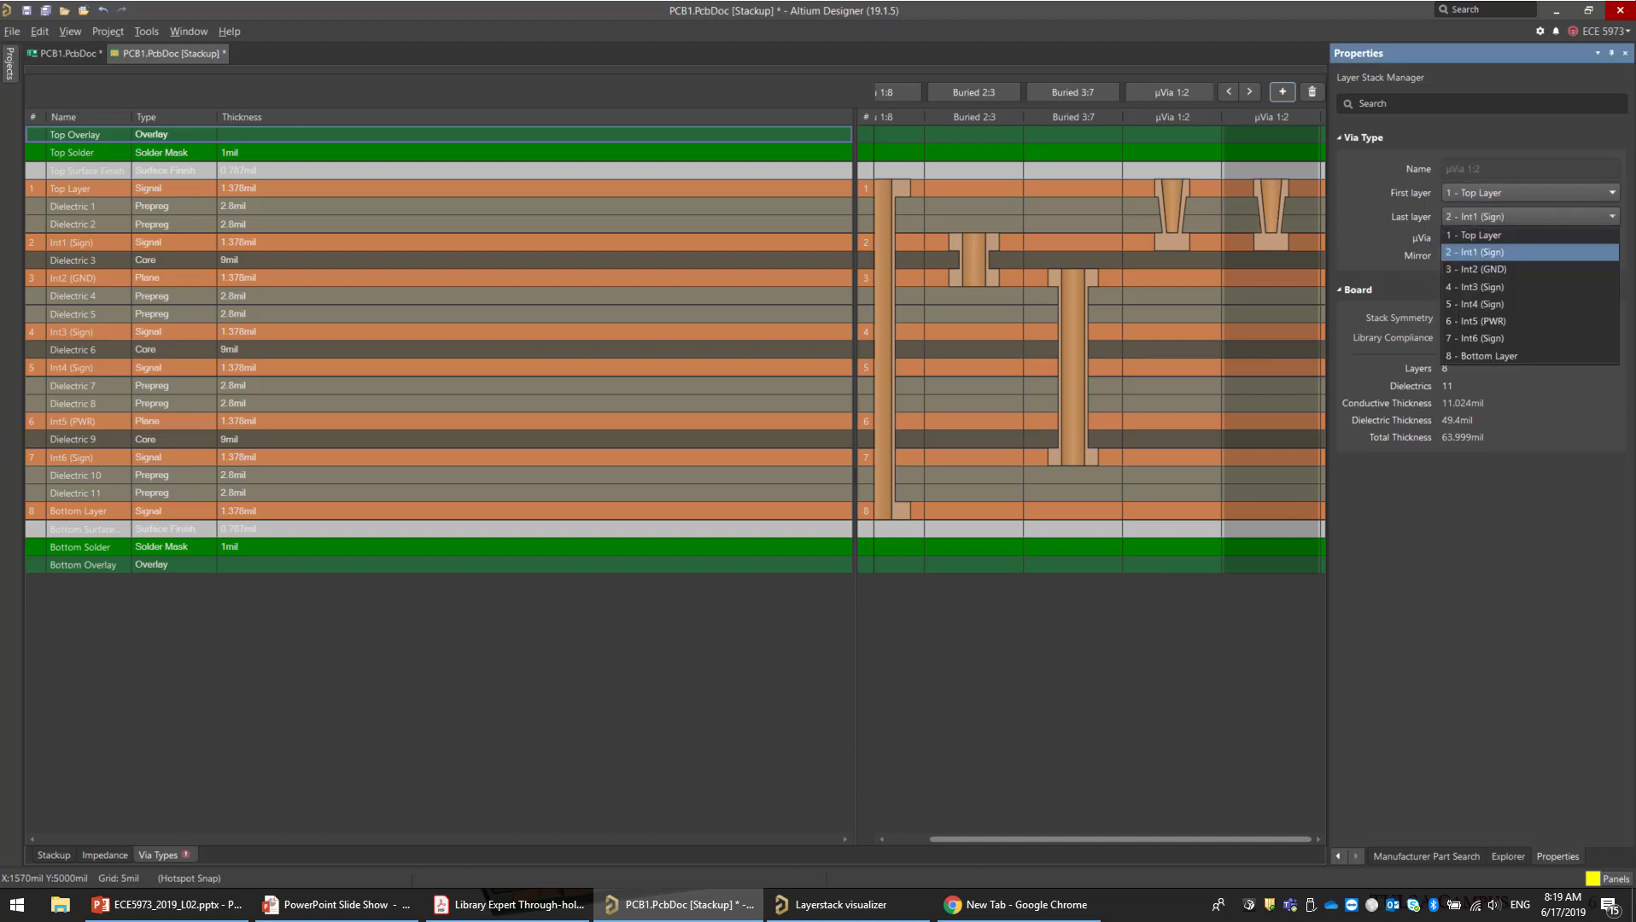
{"action": "left_click", "coordinate": [1483, 269]}
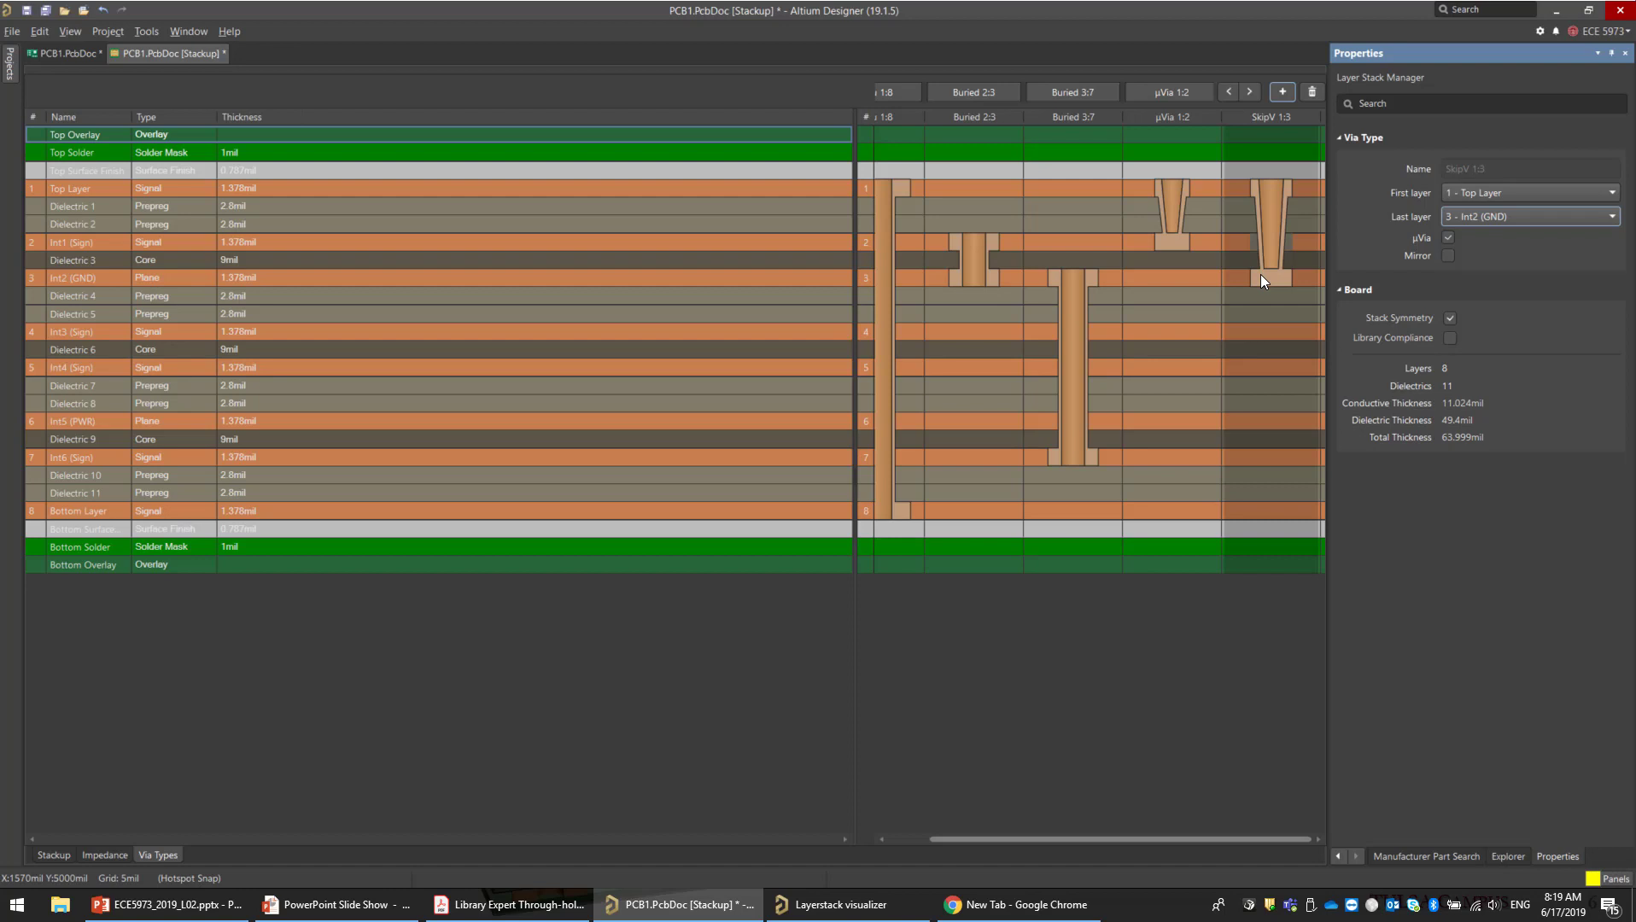
Step: Change the skip via's span to run from 2 - Int1 (Sign) to 4 - Int3 (Sign)
{"action": "left_click", "coordinate": [1470, 220]}
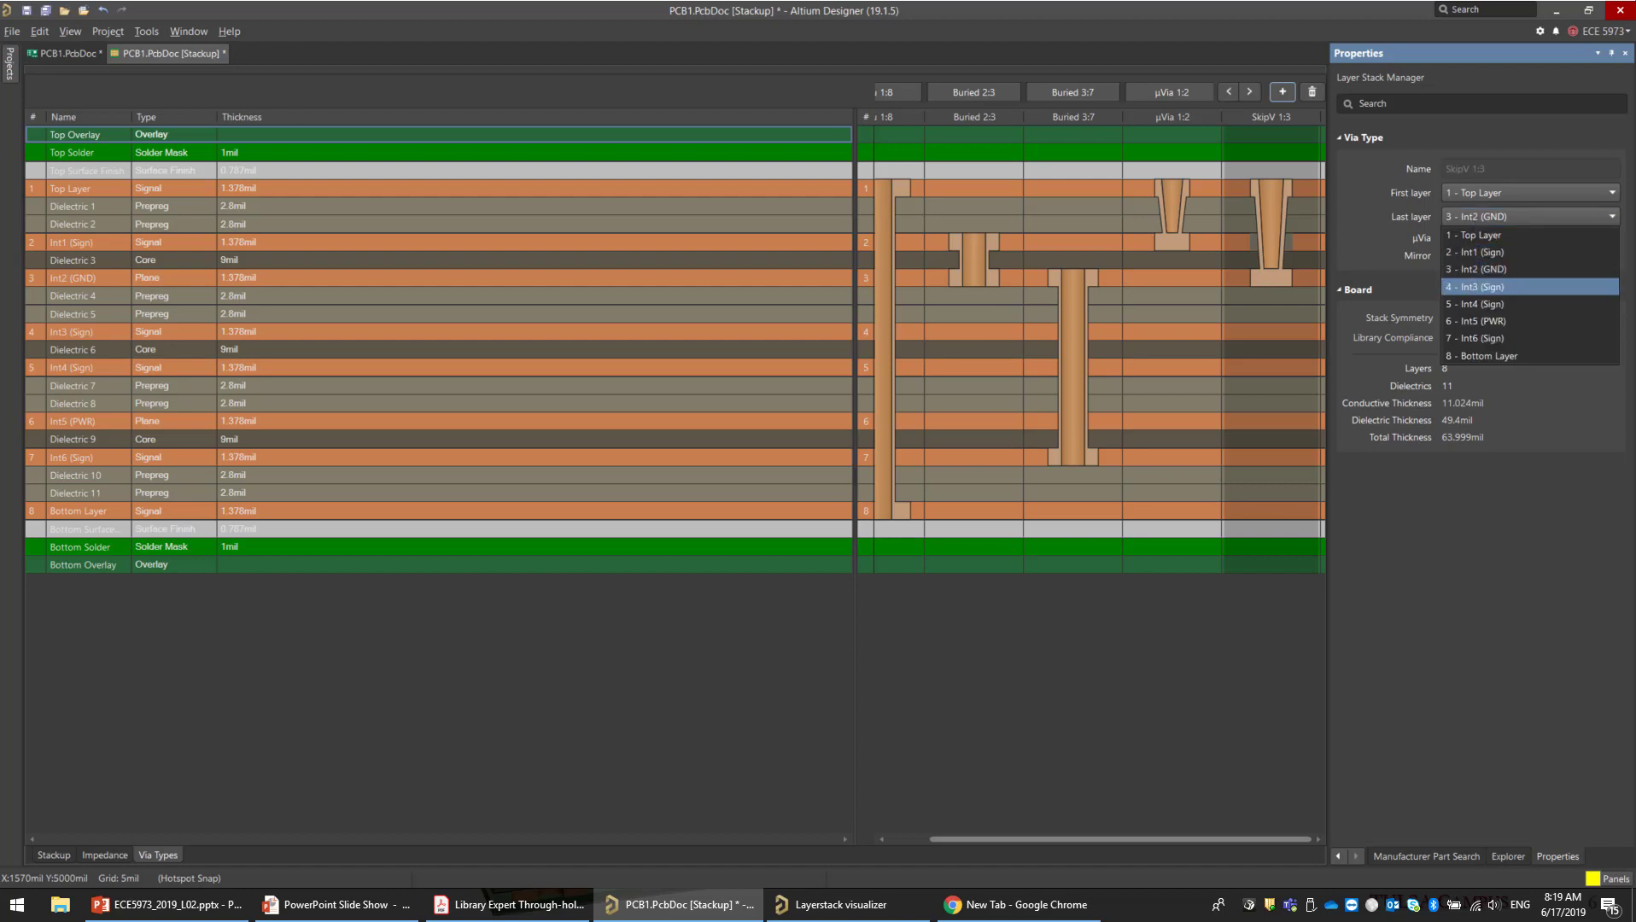
{"action": "left_click", "coordinate": [1470, 287]}
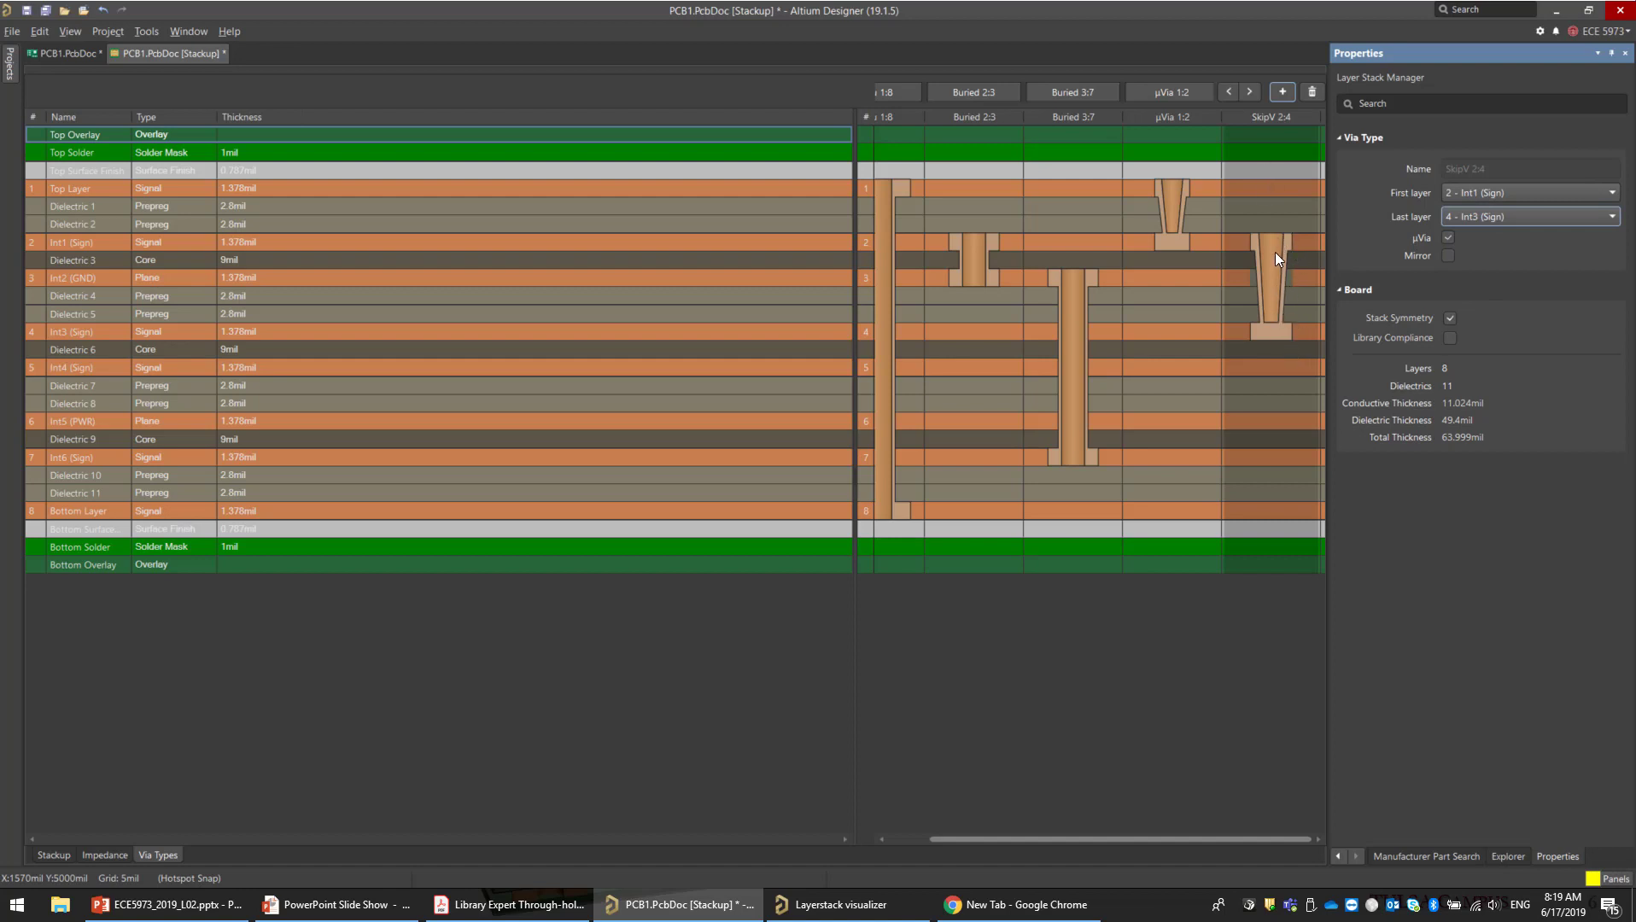
{"action": "left_click", "coordinate": [948, 469]}
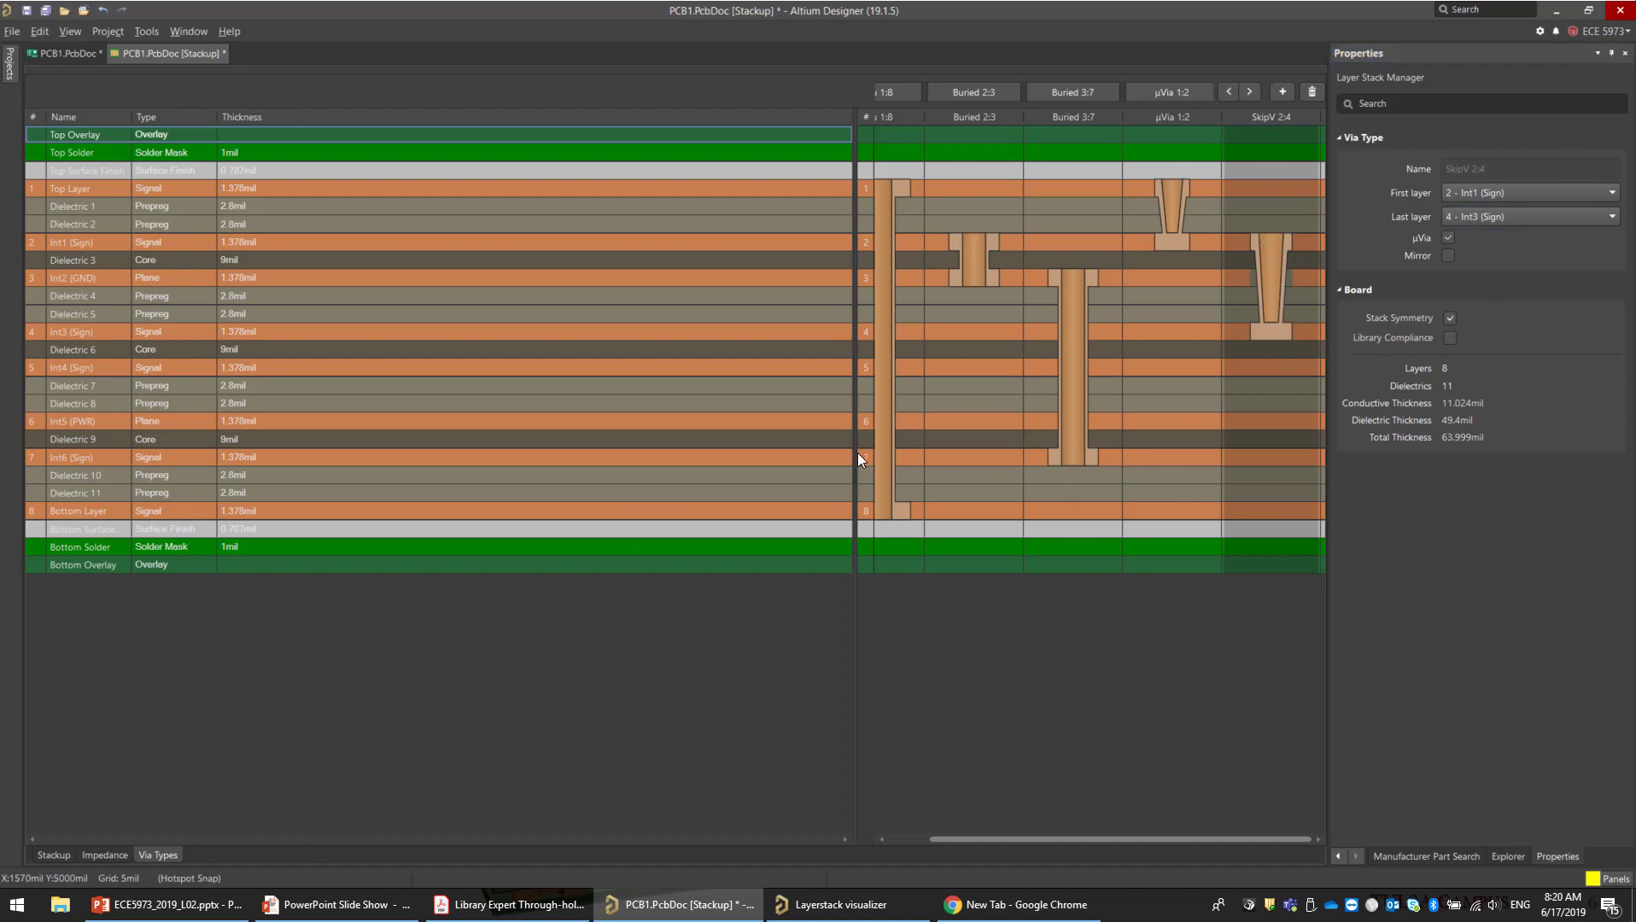
Step: Widen the via types drawing and add a blind via type from the Top Layer to 5 - Int4 (Sign)
{"action": "mouse_move", "coordinate": [858, 454]}
{"action": "left_mouse_down"}
{"action": "mouse_move", "coordinate": [538, 435]}
{"action": "mouse_move", "coordinate": [567, 438]}
{"action": "left_mouse_up"}
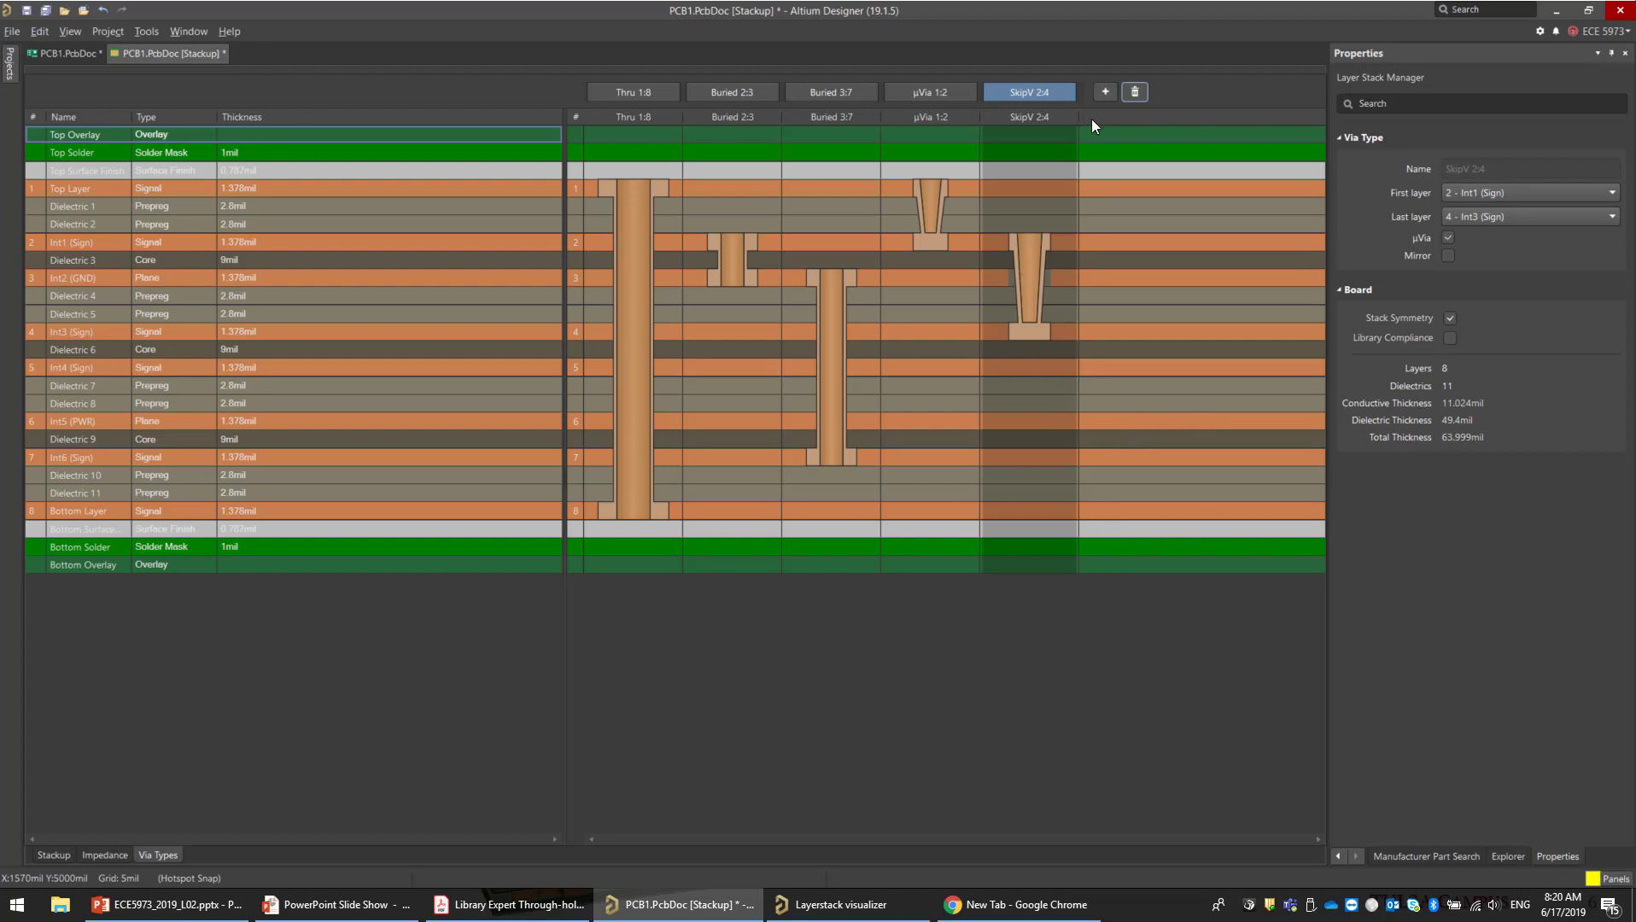
{"action": "left_click", "coordinate": [1105, 93]}
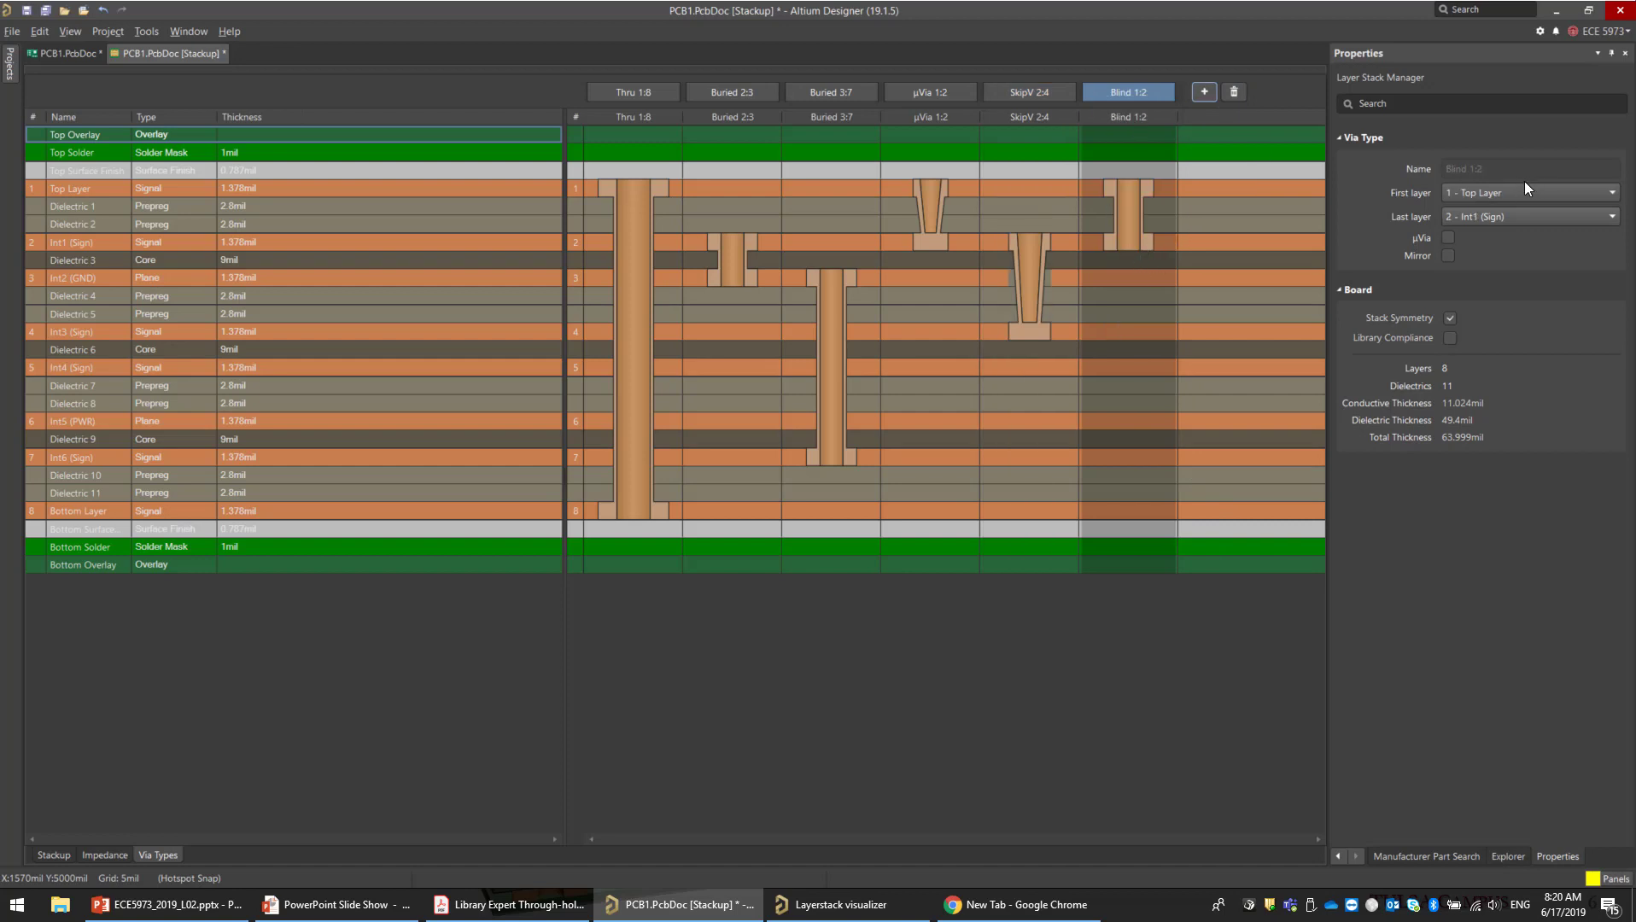
{"action": "left_click", "coordinate": [1500, 217]}
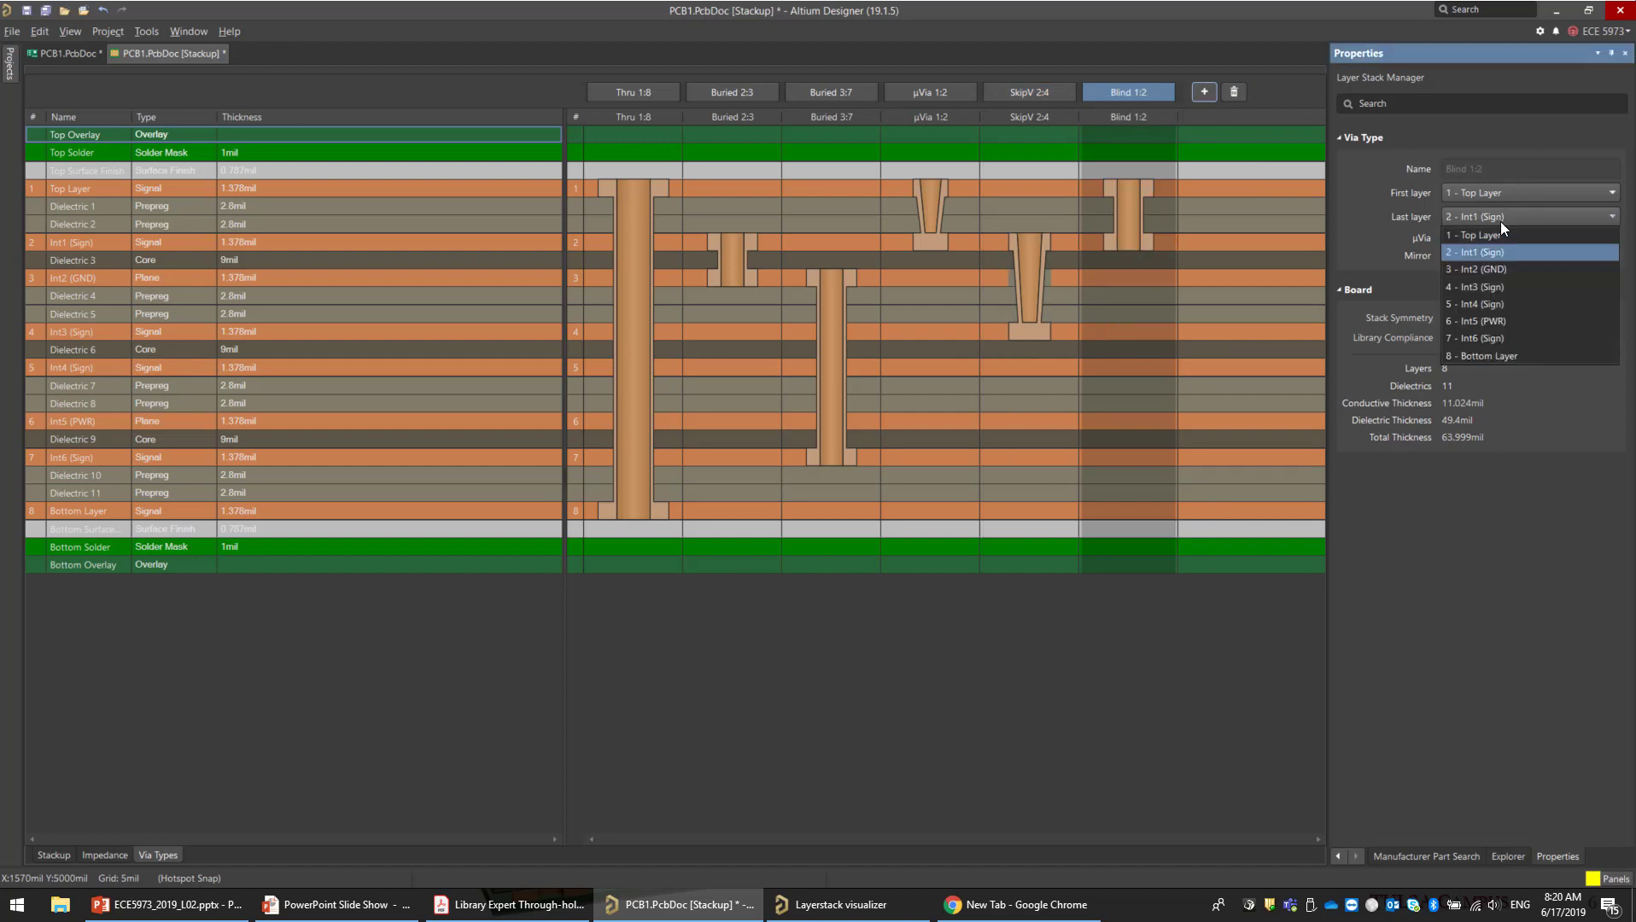
{"action": "left_click", "coordinate": [1507, 306]}
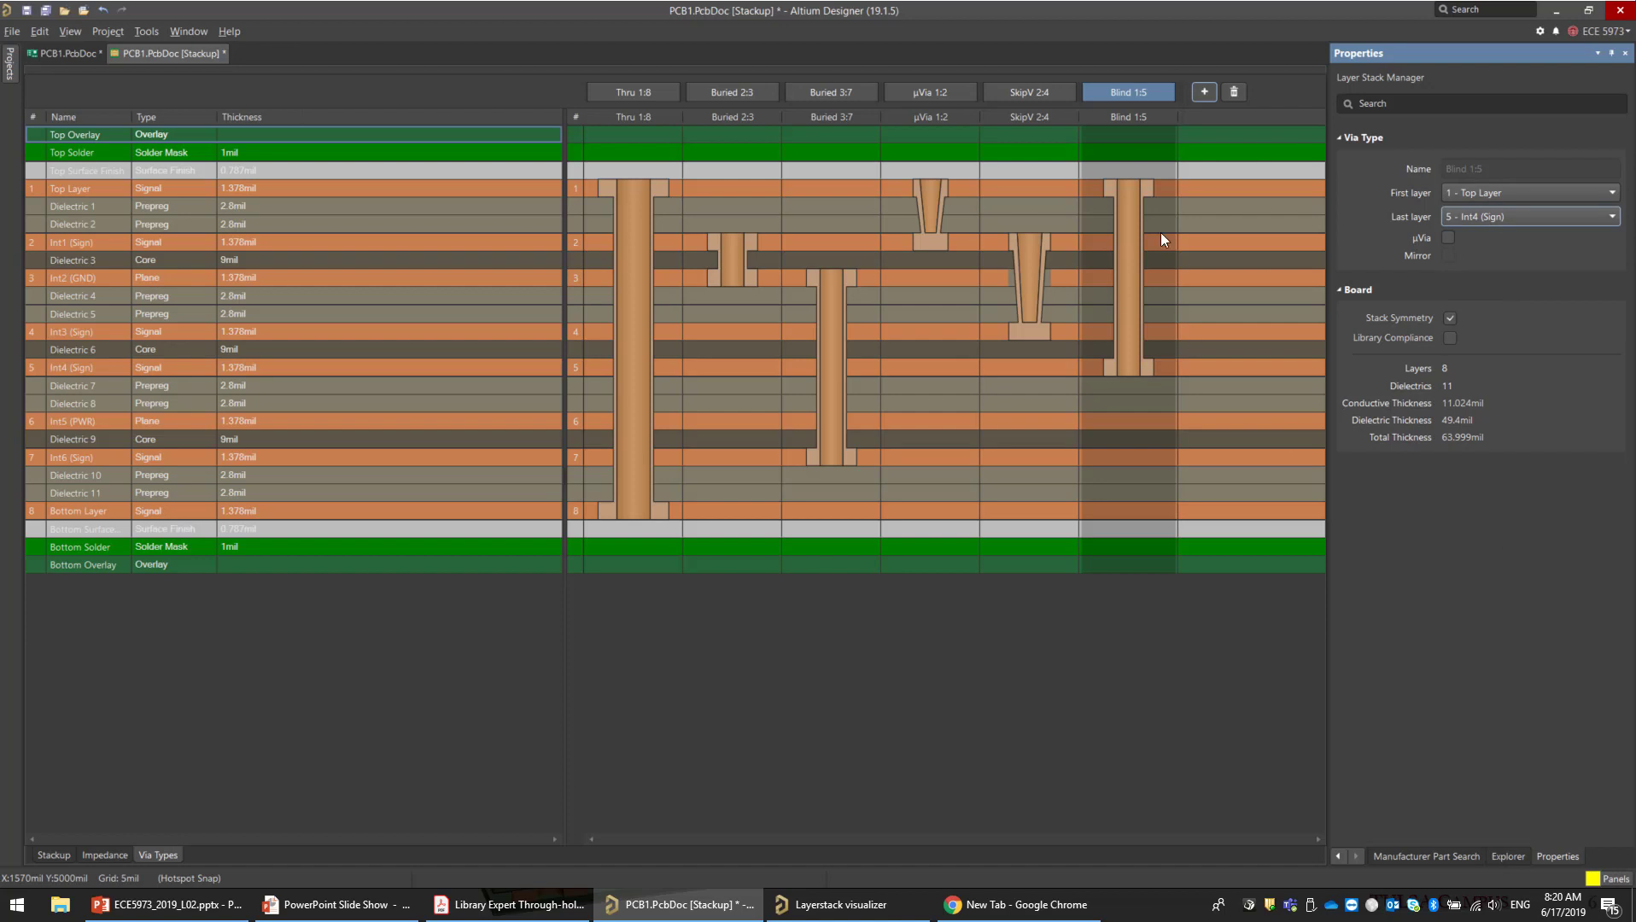
Step: Set the blind via's last layer to 4 - Int3 (Sign) and mirror it to the opposite side of the stack
{"action": "left_click", "coordinate": [1528, 209]}
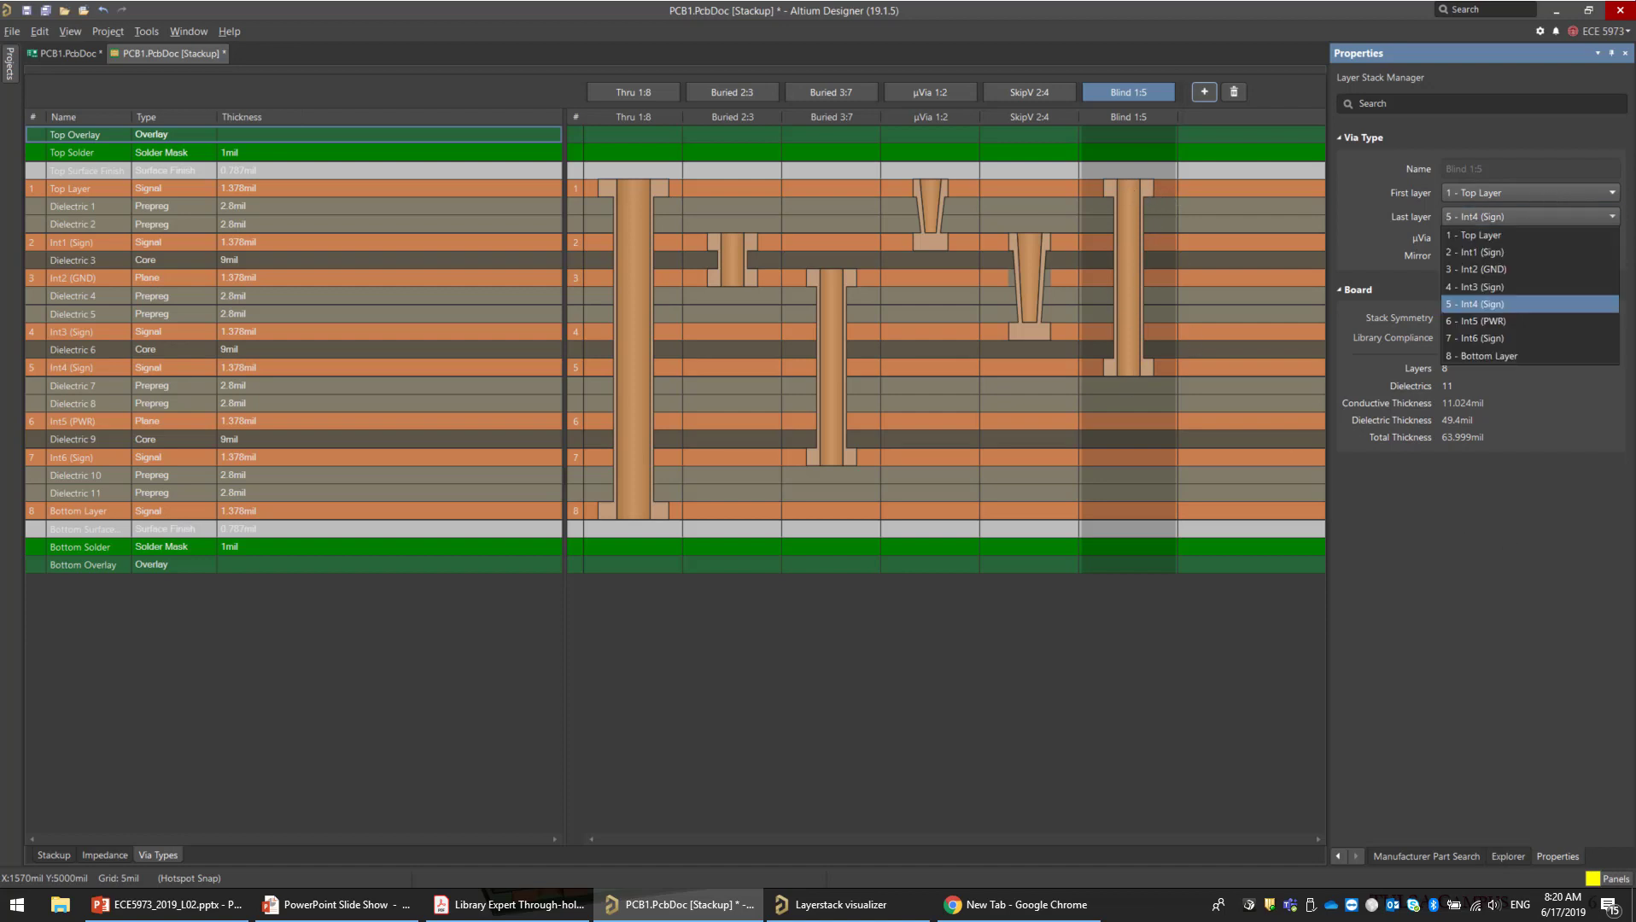
{"action": "left_click", "coordinate": [1518, 287]}
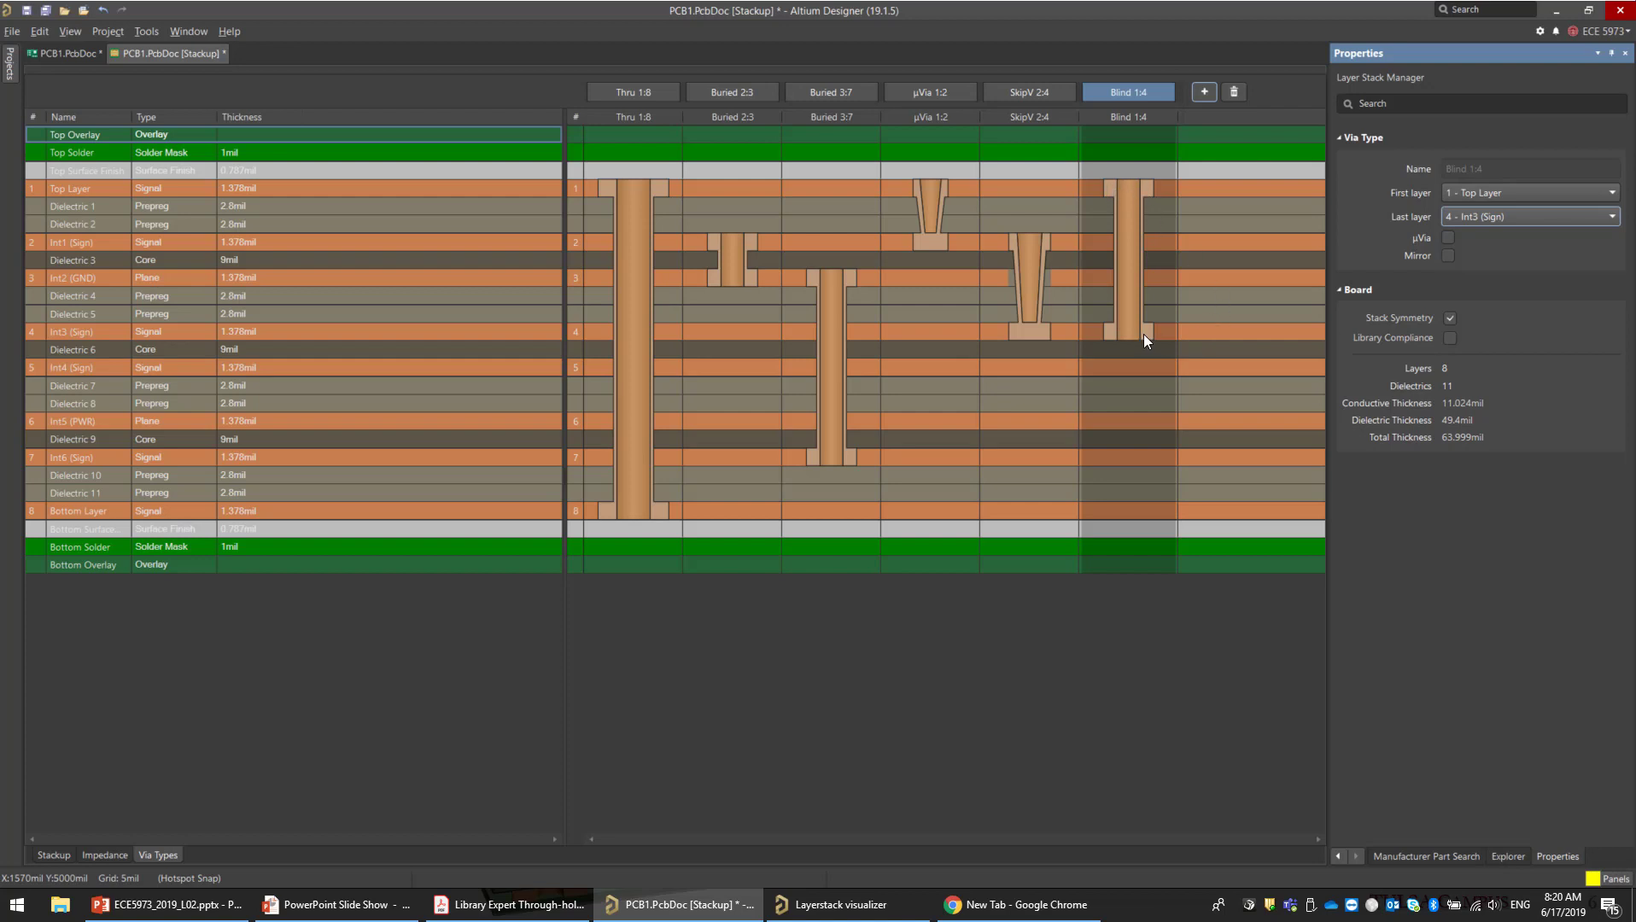
{"action": "left_click", "coordinate": [1448, 255]}
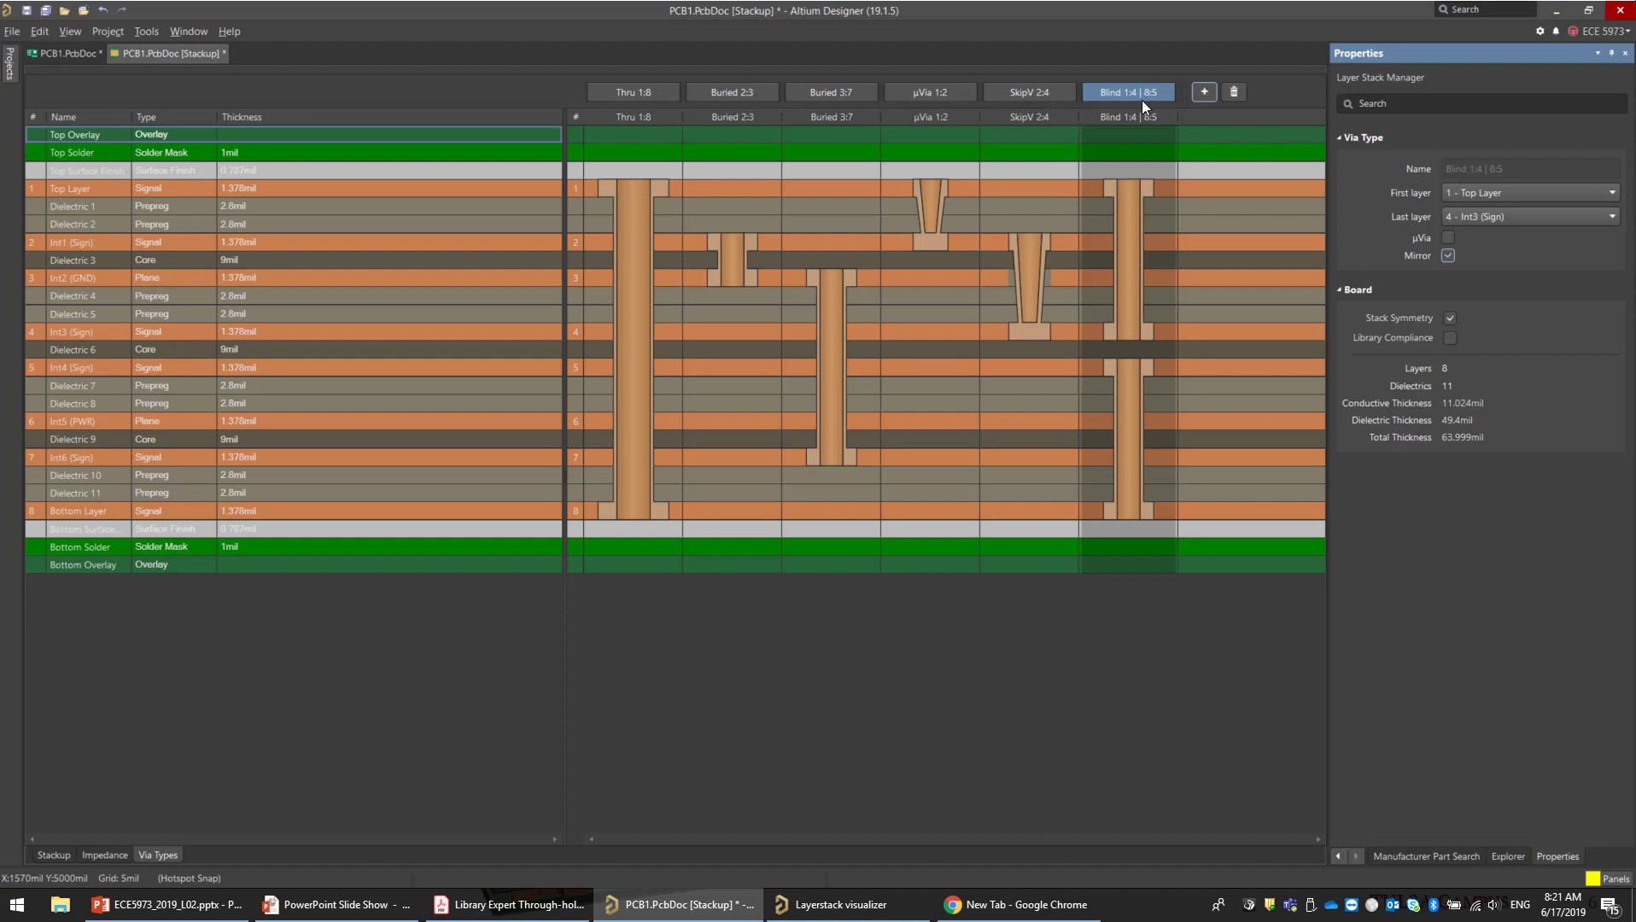
Step: Enable mirroring for the µVia 1:2, SkipV 2:4 and Buried 2:3 via types
{"action": "left_click", "coordinate": [942, 92]}
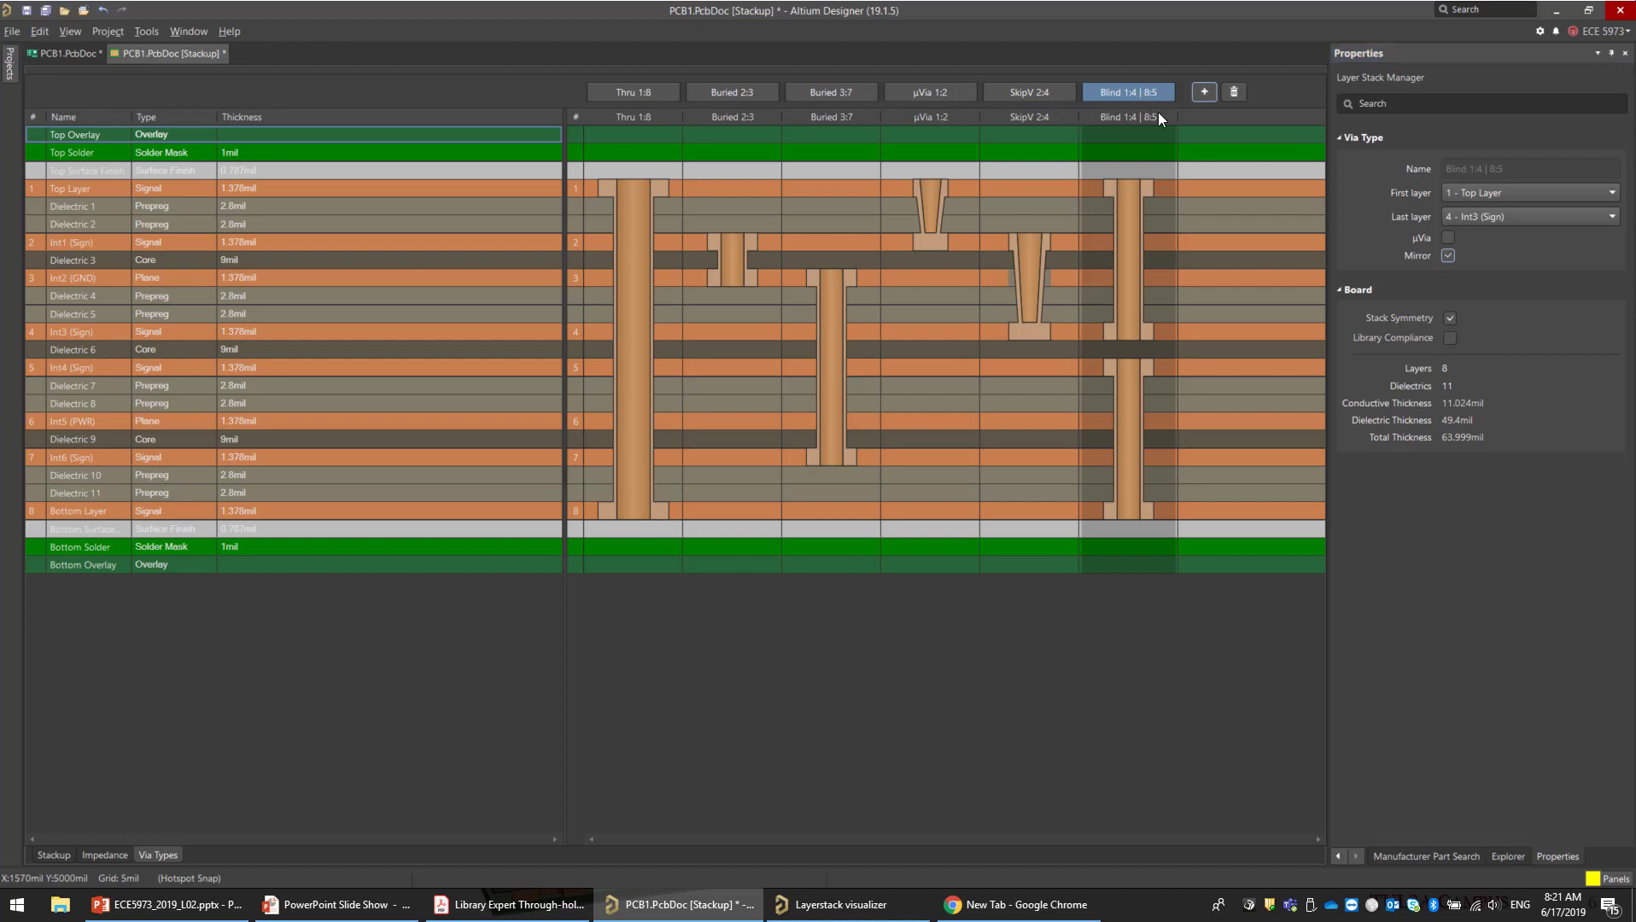
{"action": "left_click", "coordinate": [1448, 255]}
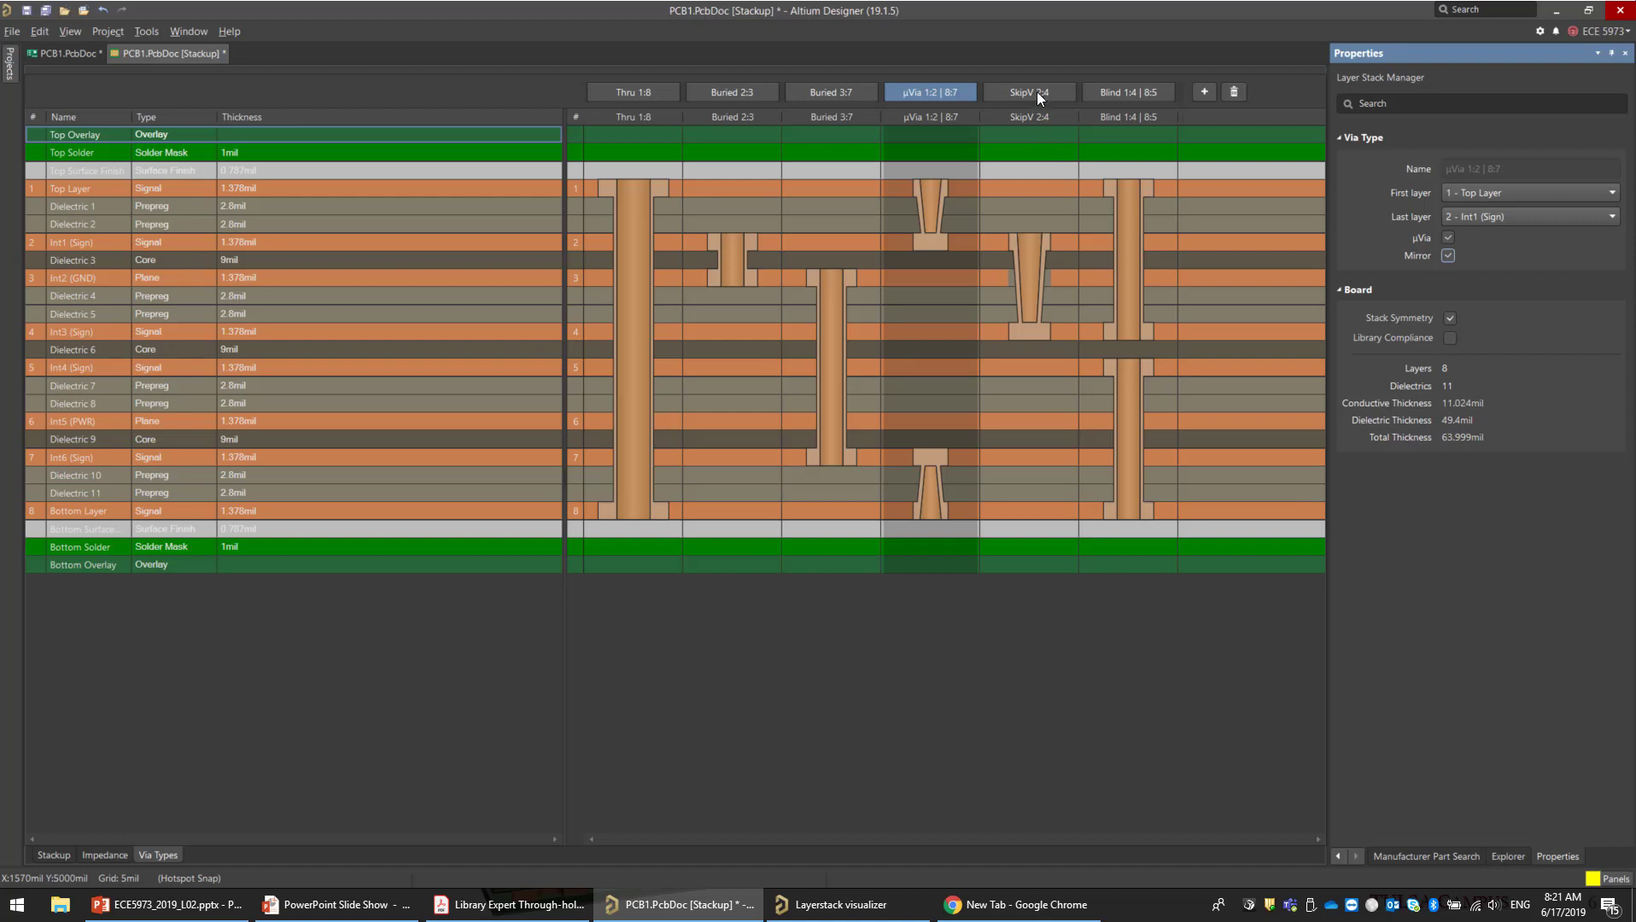
{"action": "left_click", "coordinate": [1036, 92]}
{"action": "left_click", "coordinate": [1445, 254]}
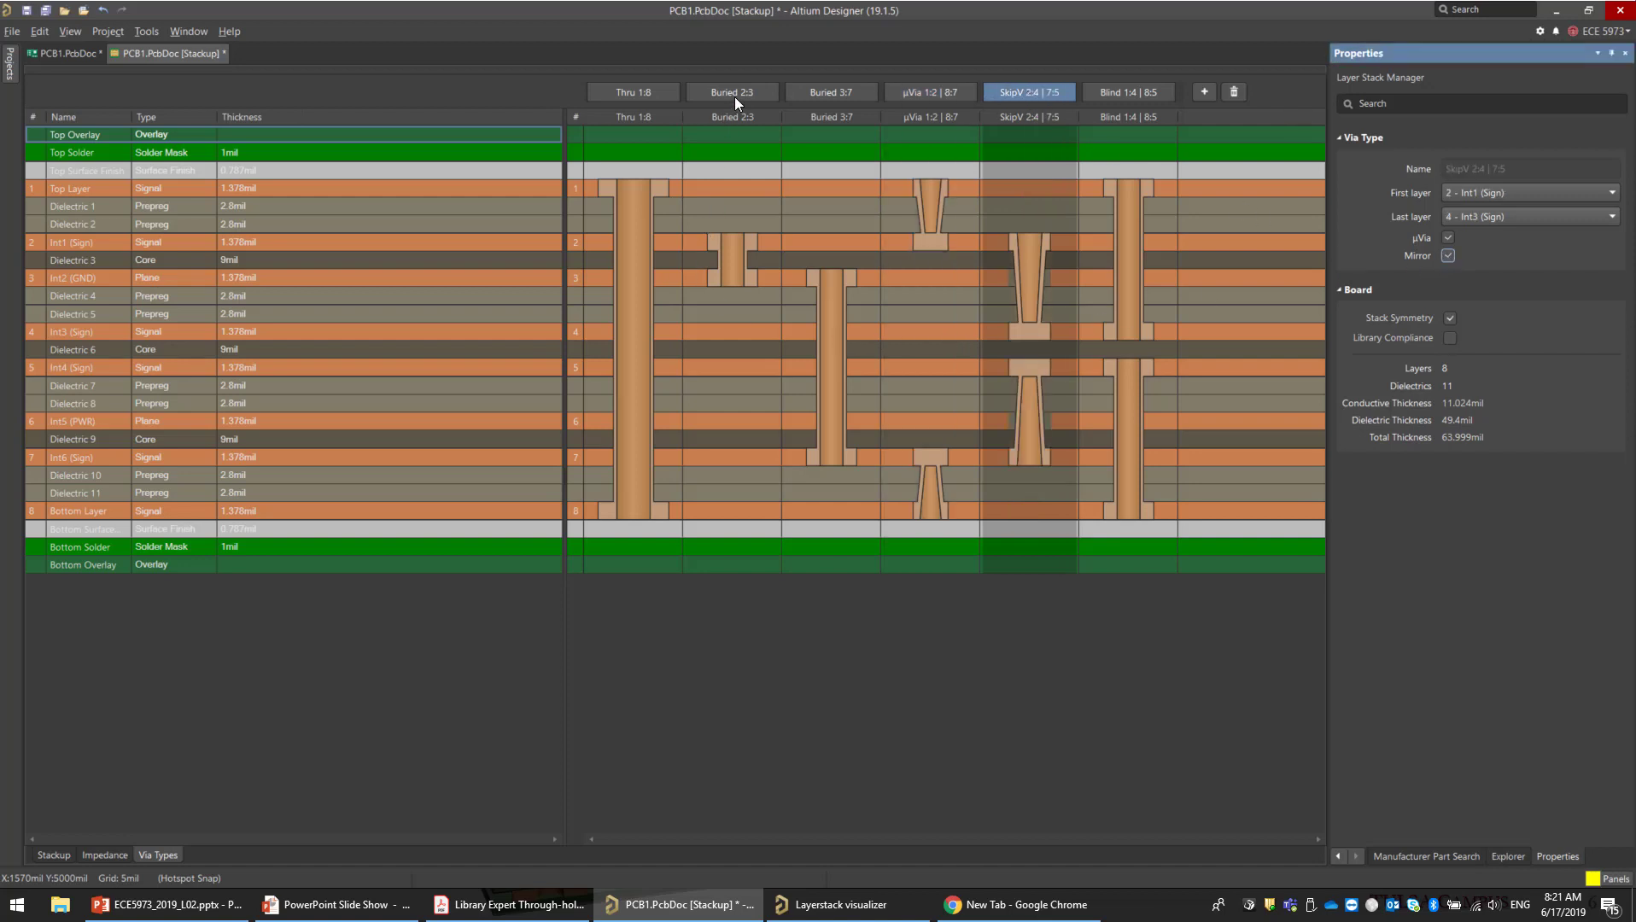
{"action": "left_click", "coordinate": [735, 96]}
{"action": "left_click", "coordinate": [1449, 255]}
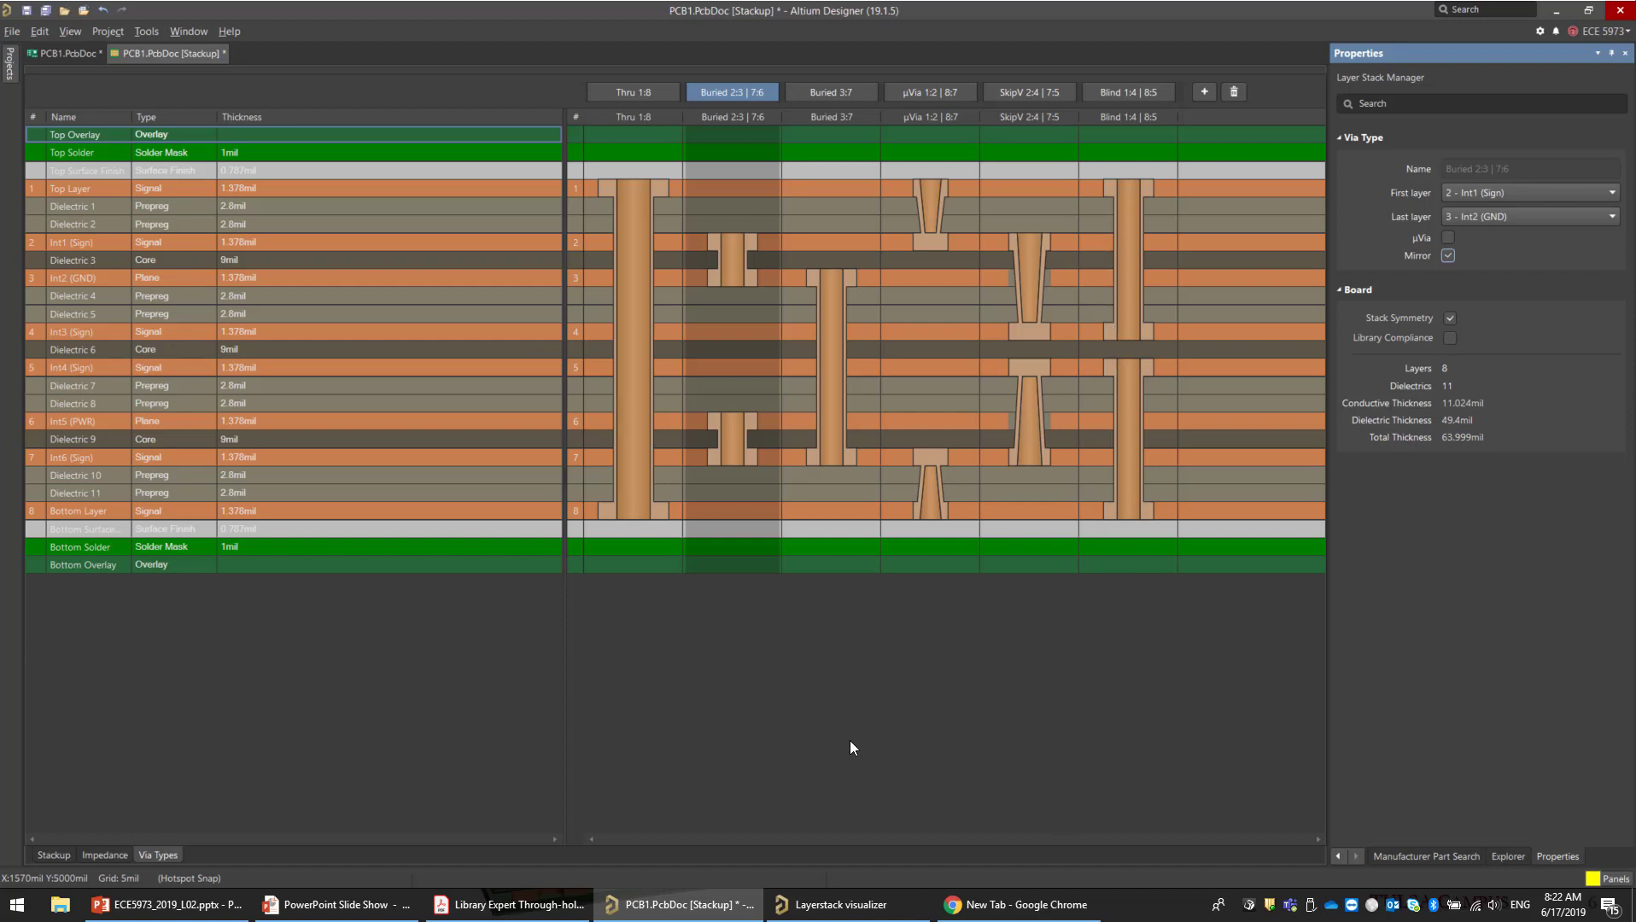
Step: Show the Layerstack visualizer, move it lower over the stackup, and widen the layer table beside the via types drawing
{"action": "left_click", "coordinate": [836, 904]}
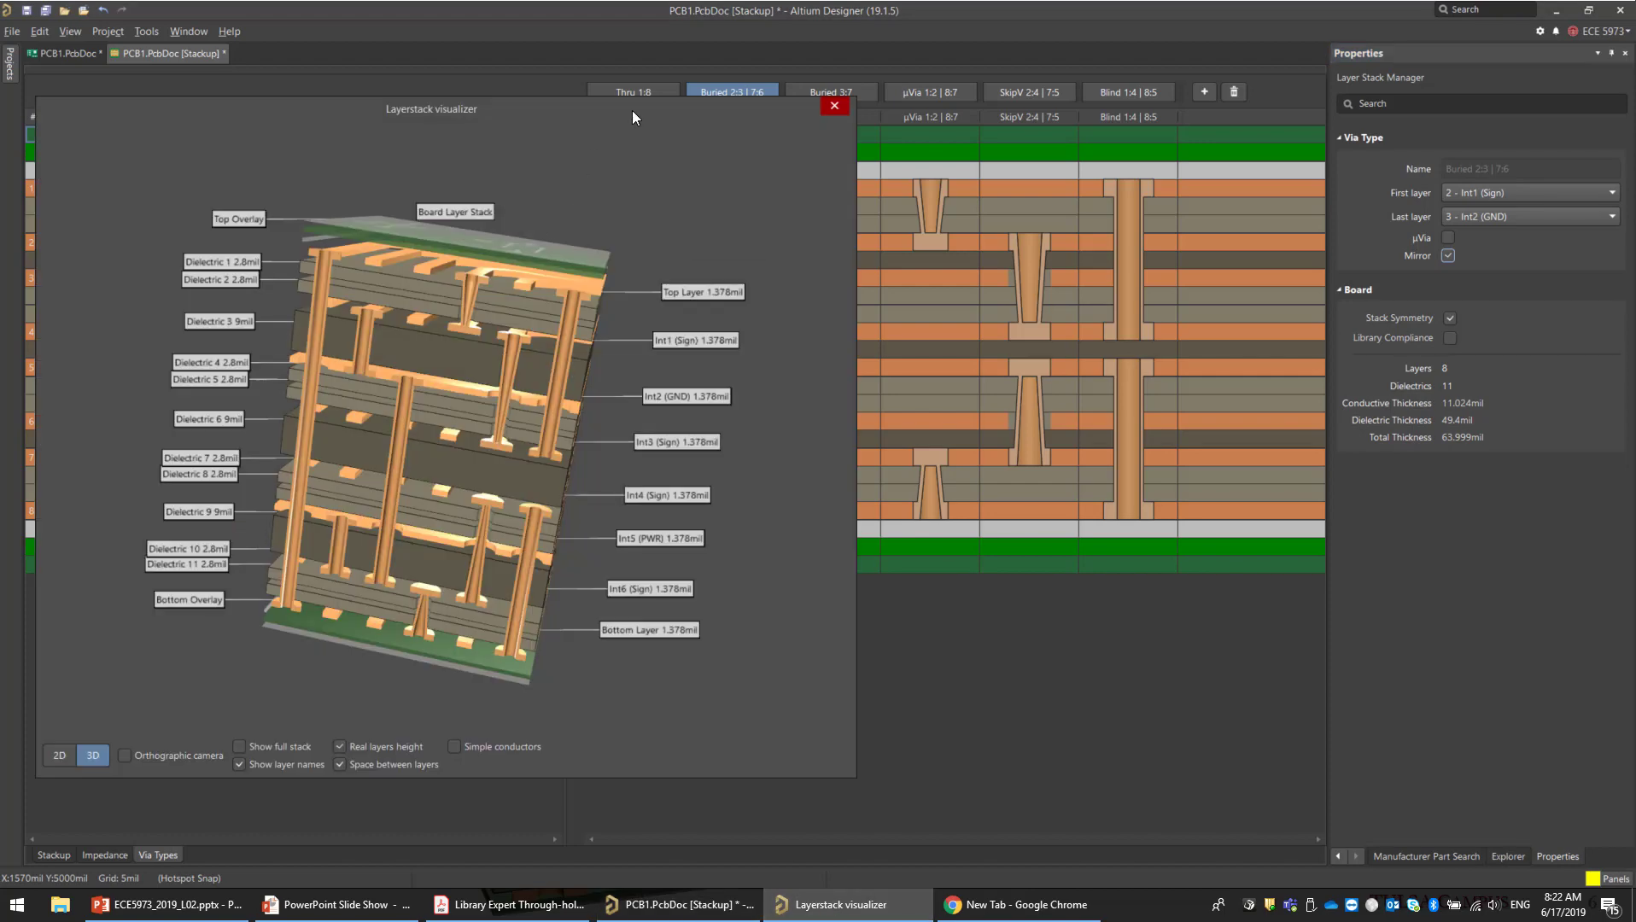
{"action": "left_click_drag", "start_coordinate": [633, 117], "coordinate": [734, 434]}
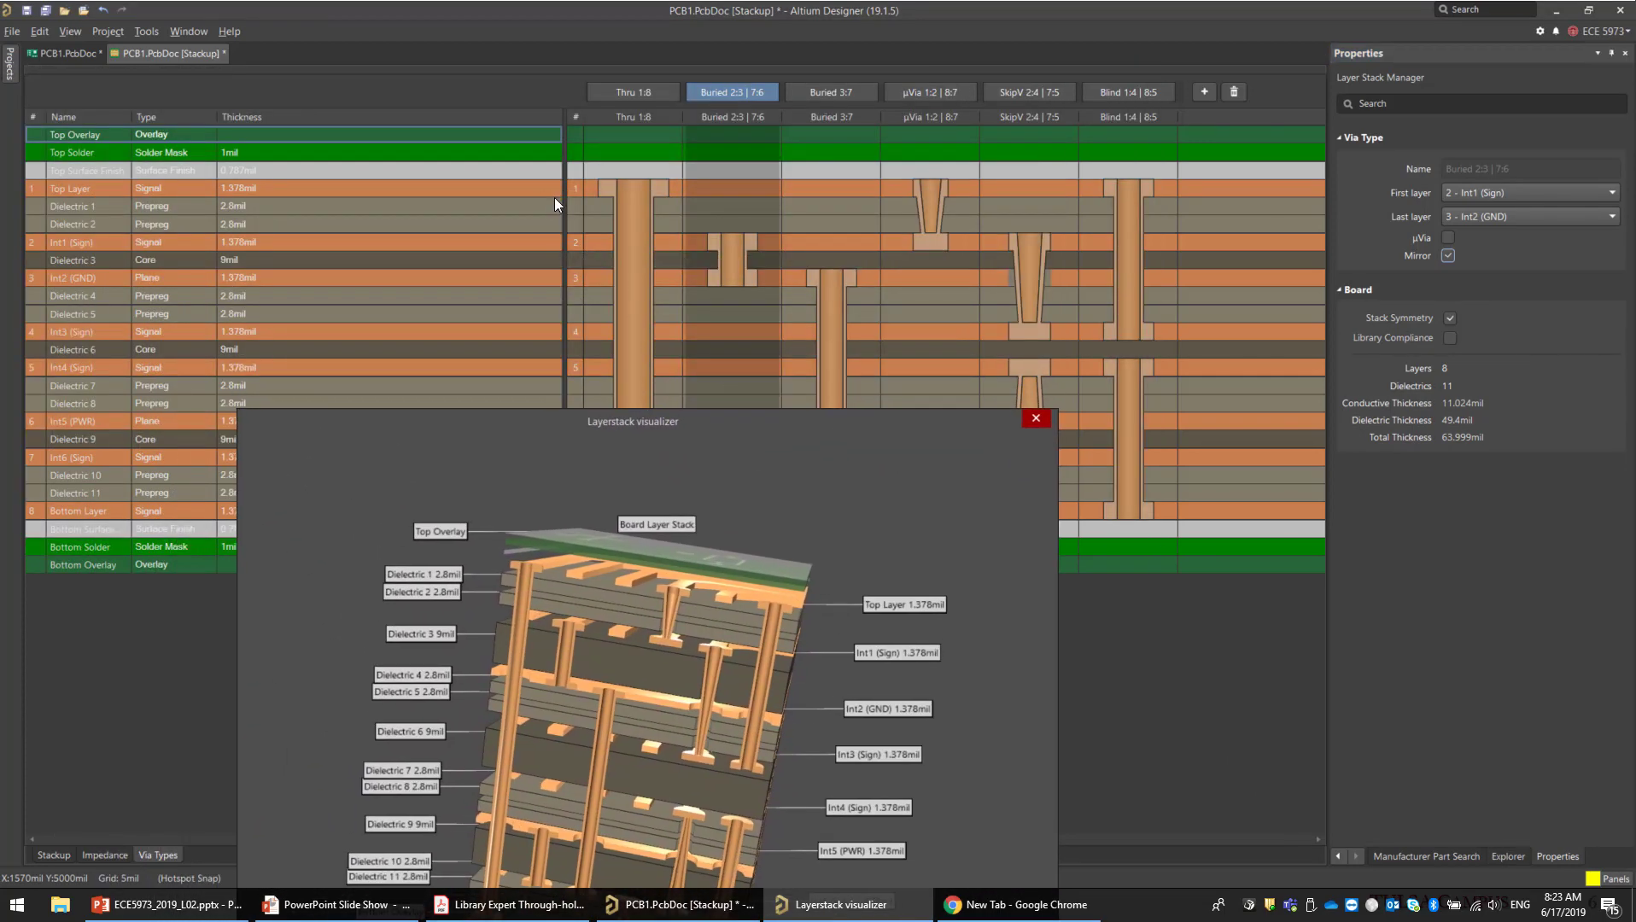
{"action": "left_click_drag", "start_coordinate": [560, 201], "coordinate": [727, 203]}
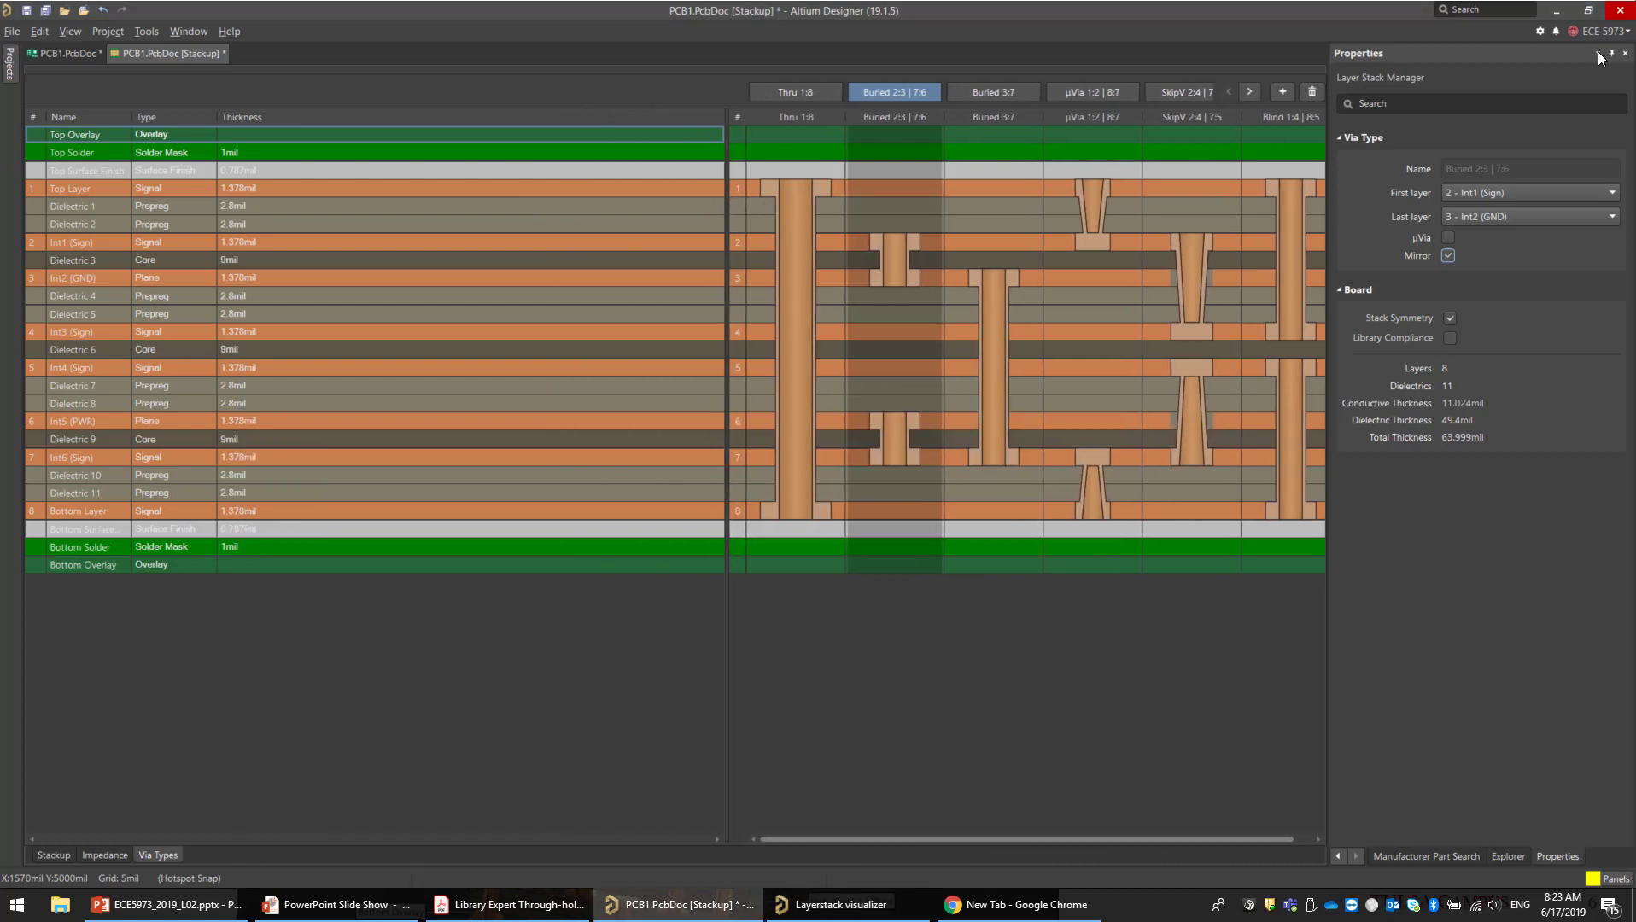
Step: Auto-hide the Properties panel, widen the layer table, and place the Layerstack visualizer beside the via types drawing
{"action": "left_click", "coordinate": [1611, 54]}
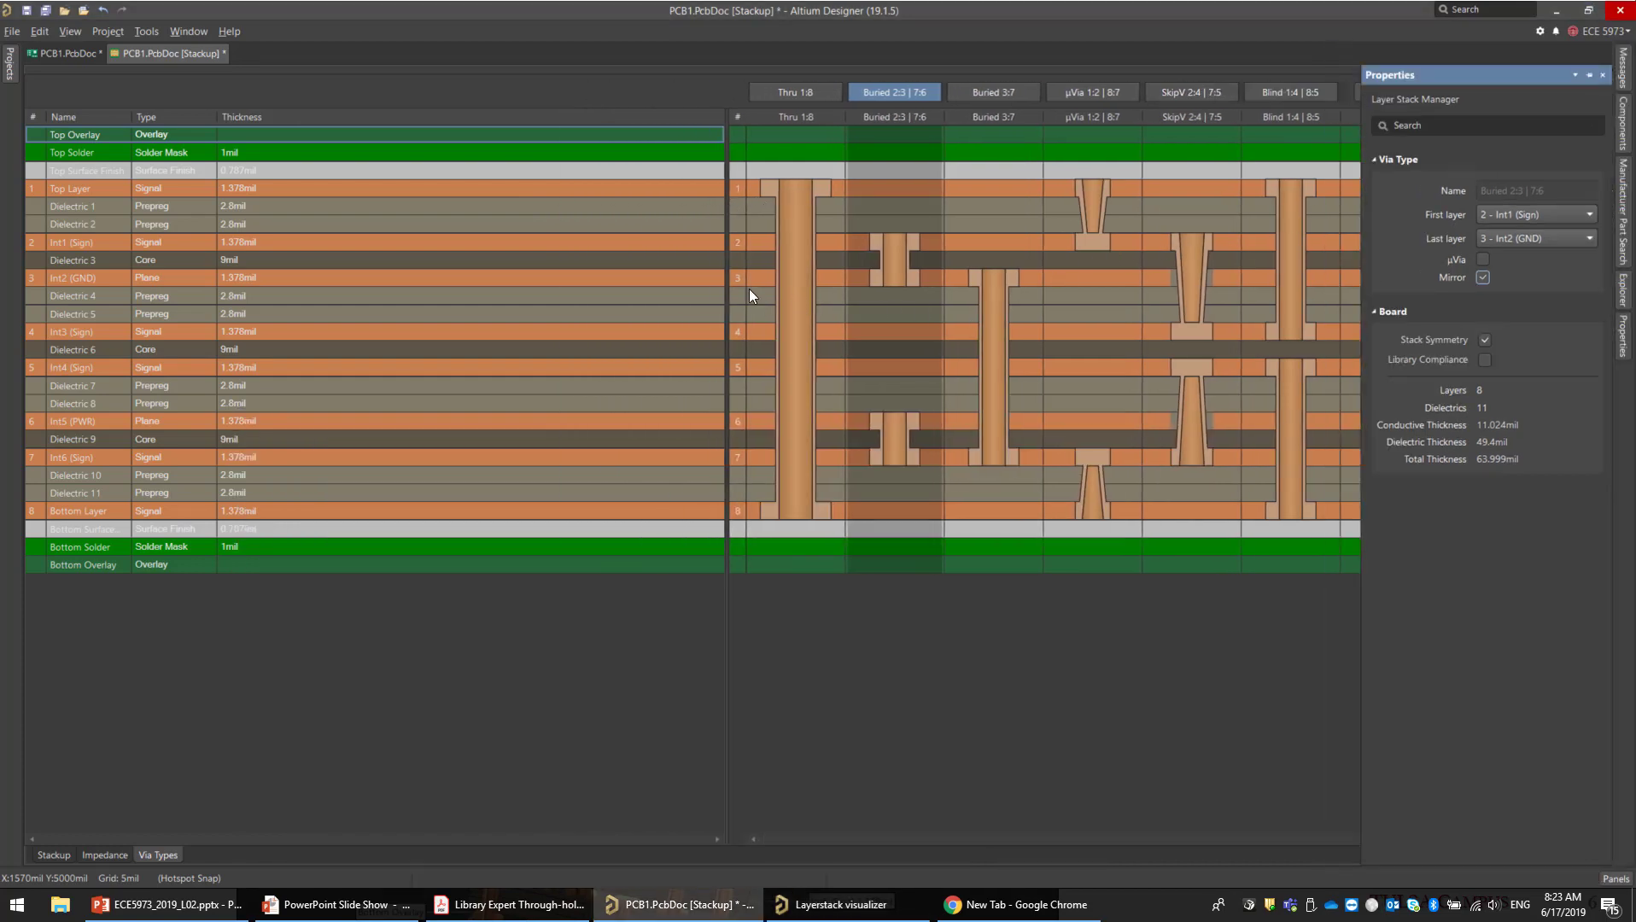
{"action": "left_click_drag", "start_coordinate": [725, 285], "coordinate": [796, 285]}
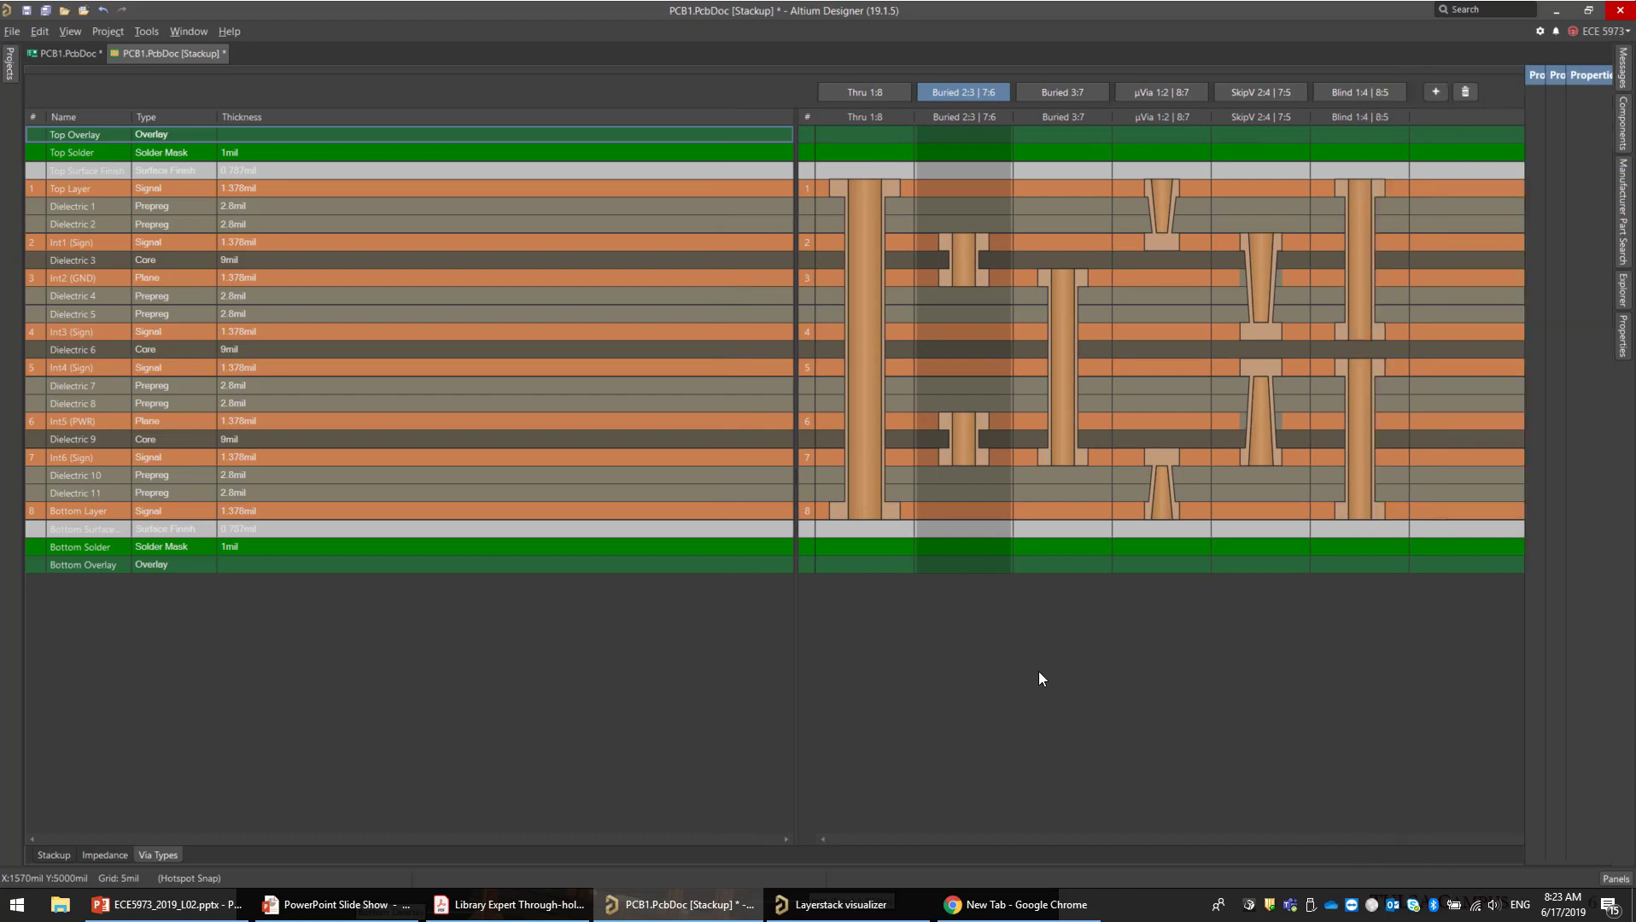
{"action": "left_click", "coordinate": [841, 905]}
{"action": "left_click_drag", "start_coordinate": [705, 424], "coordinate": [451, 105]}
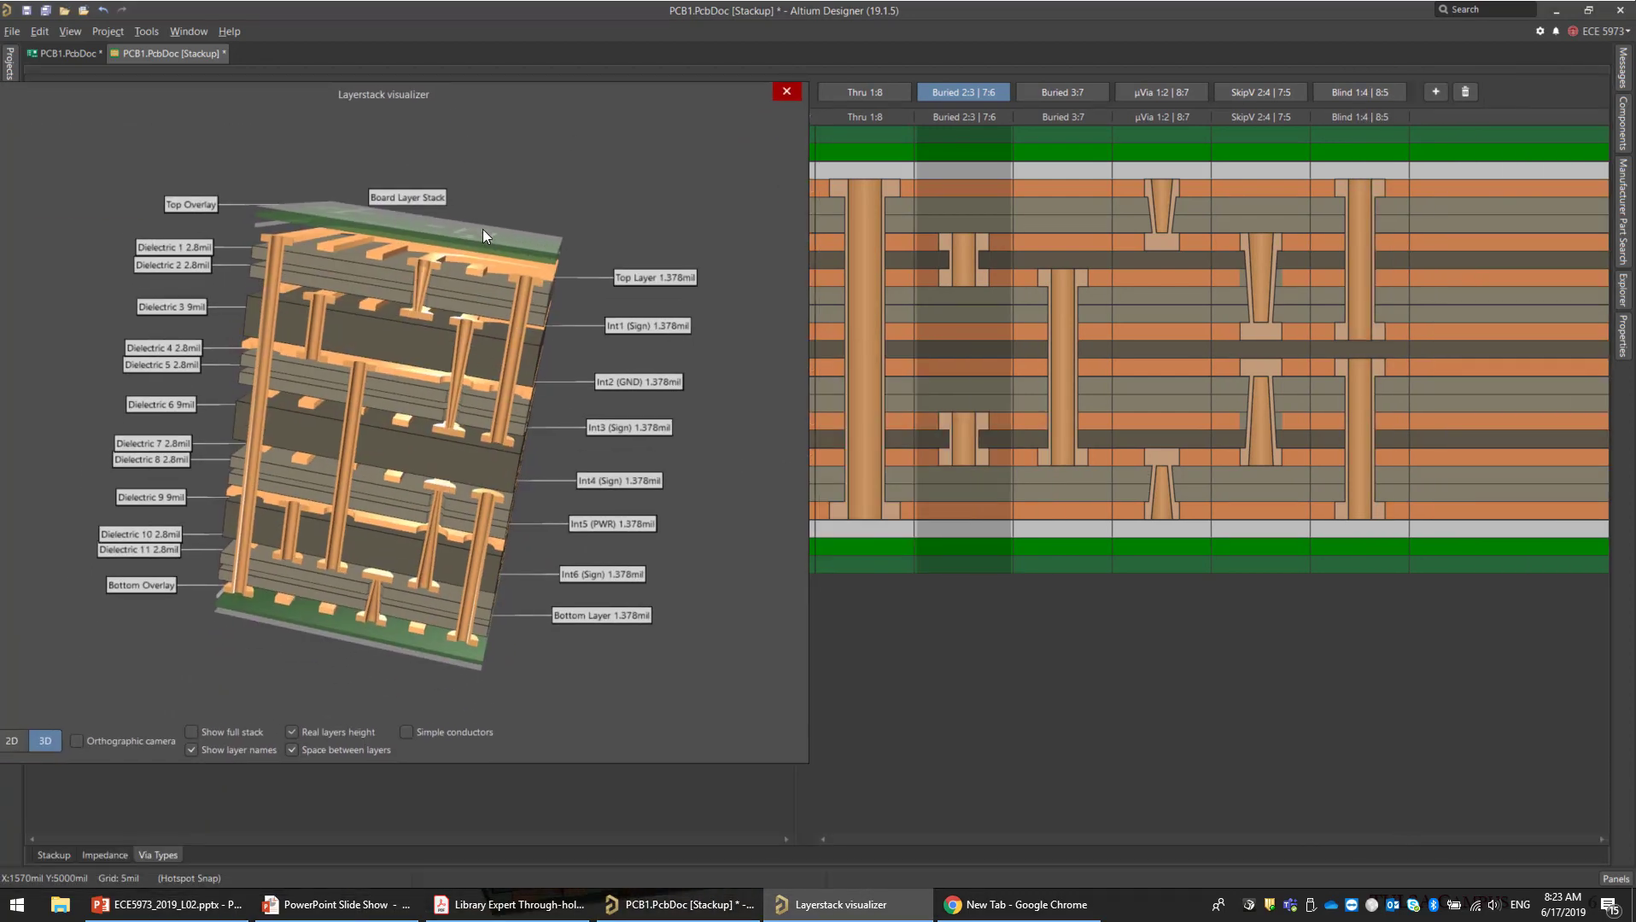
Step: Examine the buried via 2:3 and the buried via 3:7 up close in the 3D layer stack
{"action": "right_click_drag", "start_coordinate": [489, 412], "coordinate": [295, 239]}
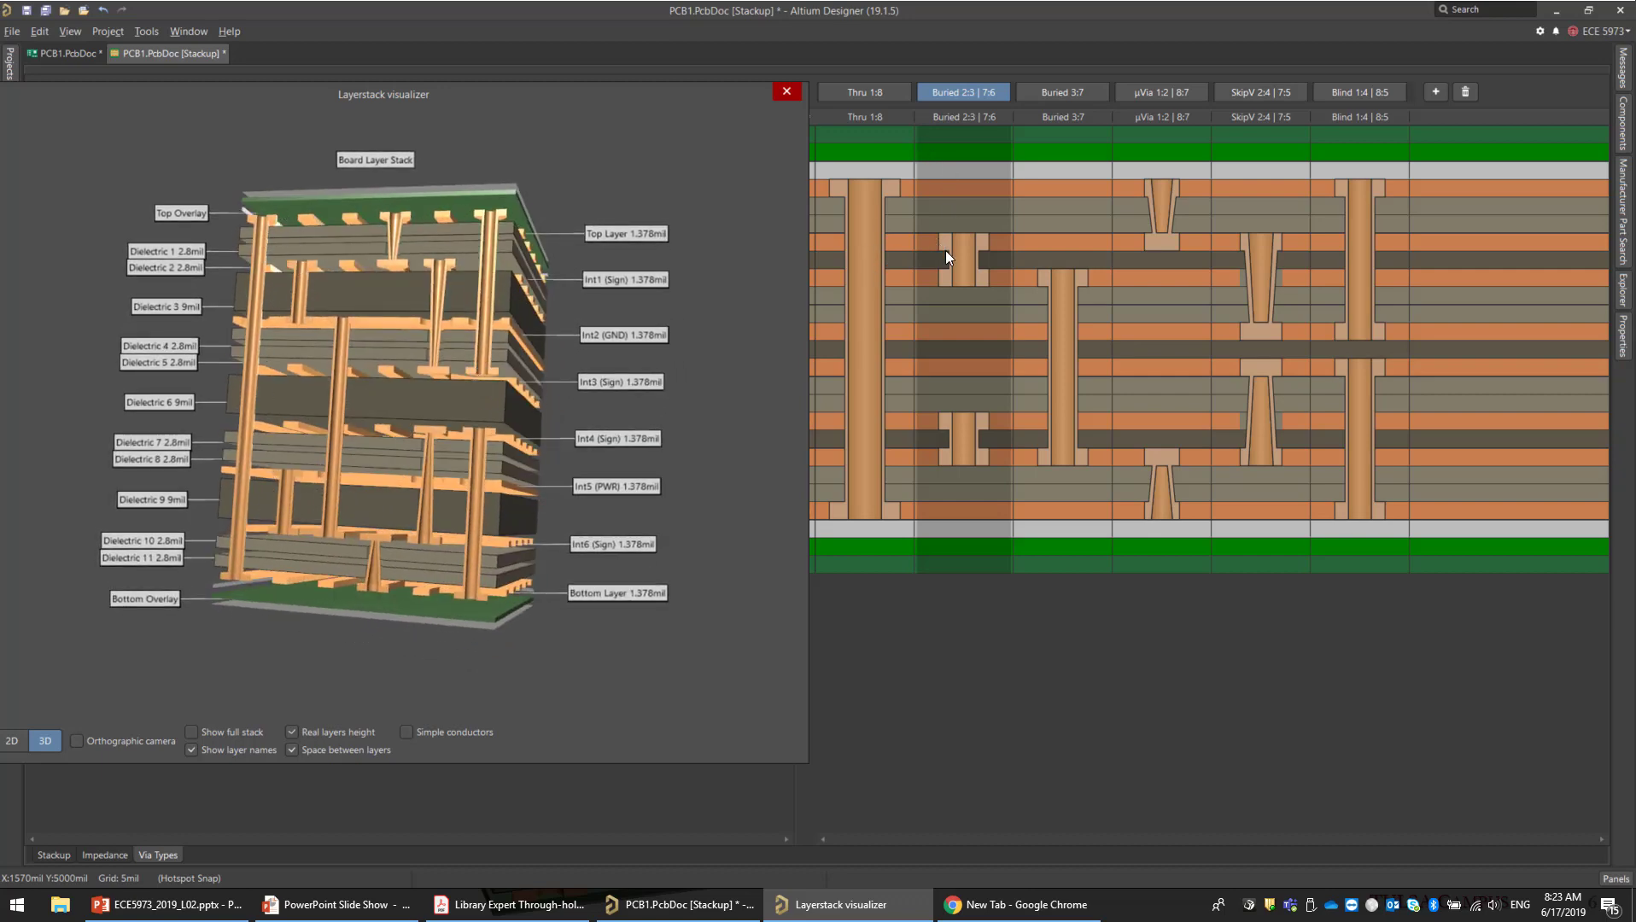
{"action": "scroll", "coordinate": [279, 301], "scroll_direction": "up", "scroll_amount": 10}
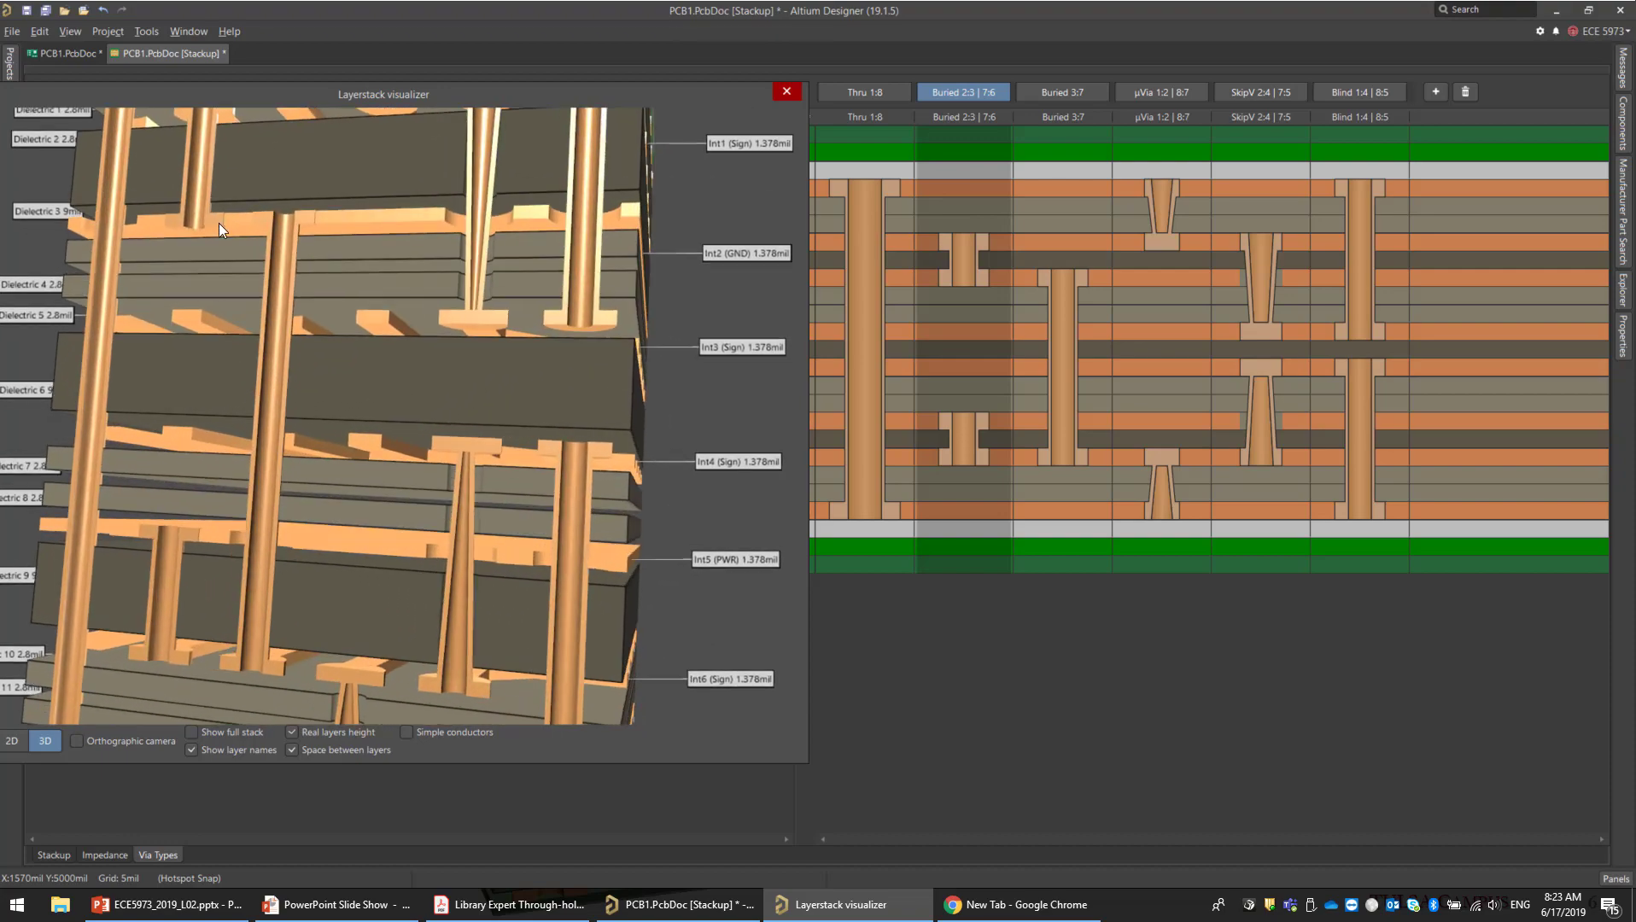
{"action": "right_click_drag", "start_coordinate": [278, 304], "coordinate": [329, 270]}
{"action": "scroll", "coordinate": [460, 226], "scroll_direction": "up", "scroll_amount": 6}
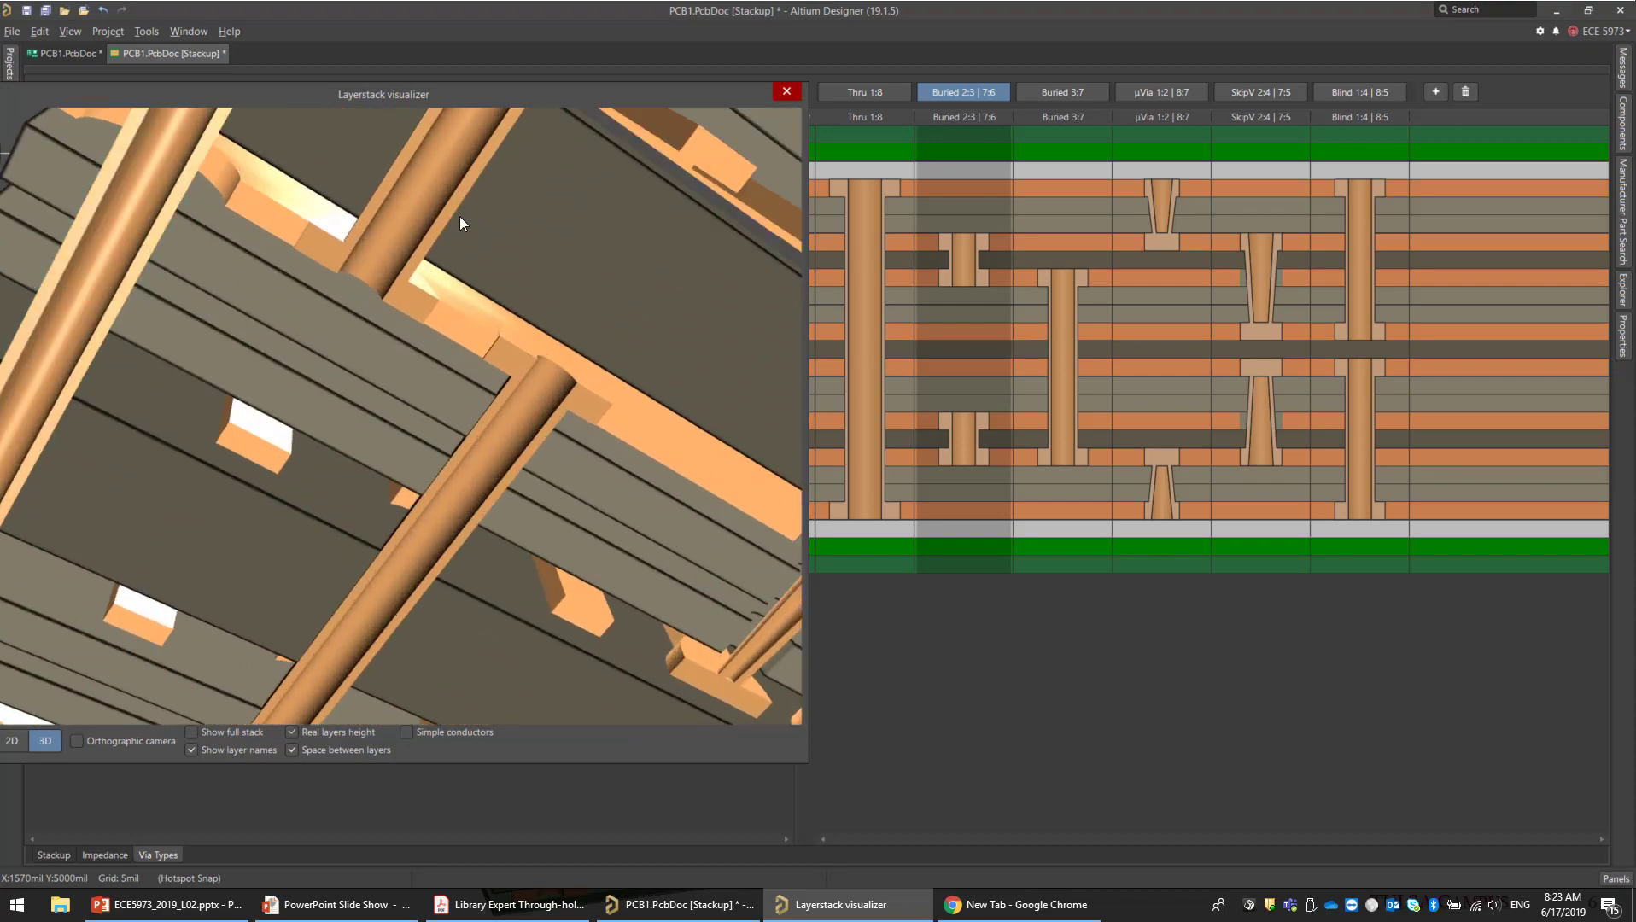
{"action": "scroll", "coordinate": [465, 235], "scroll_direction": "down", "scroll_amount": 4}
{"action": "scroll", "coordinate": [475, 225], "scroll_direction": "down", "scroll_amount": 2}
{"action": "right_click_drag", "start_coordinate": [475, 226], "coordinate": [463, 232]}
{"action": "right_click_drag", "start_coordinate": [573, 303], "coordinate": [414, 234]}
{"action": "scroll", "coordinate": [415, 234], "scroll_direction": "down", "scroll_amount": 5}
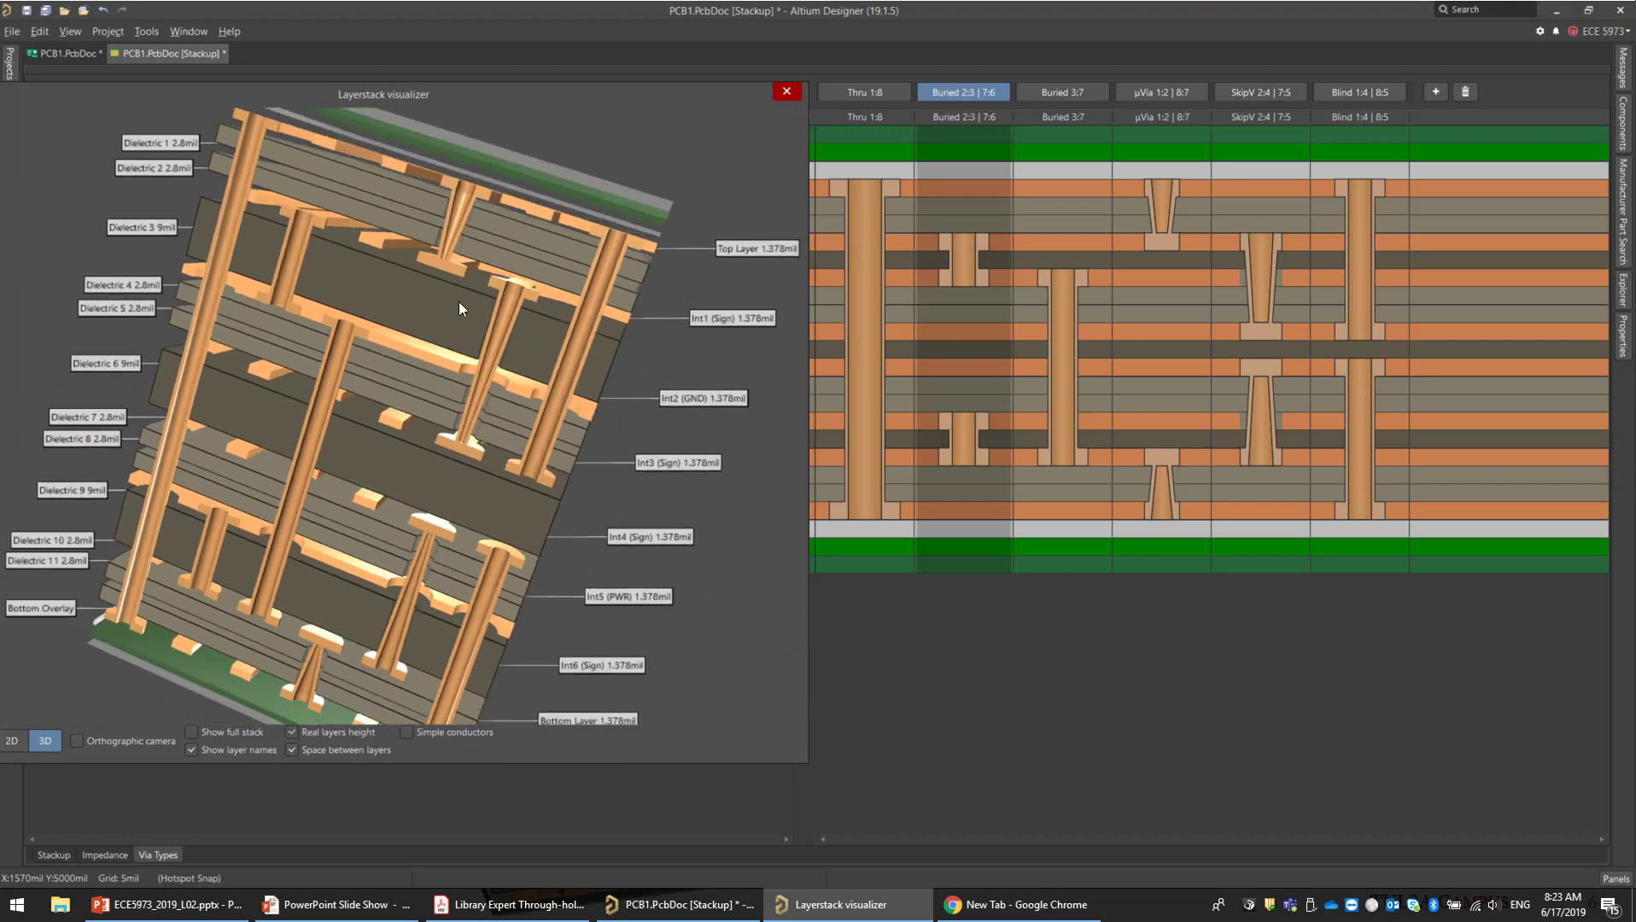
Step: Examine the mirrored micro, skip and blind vias in the 3D layer stack from several angles, including the top overlay
{"action": "right_click_drag", "start_coordinate": [434, 535], "coordinate": [323, 504]}
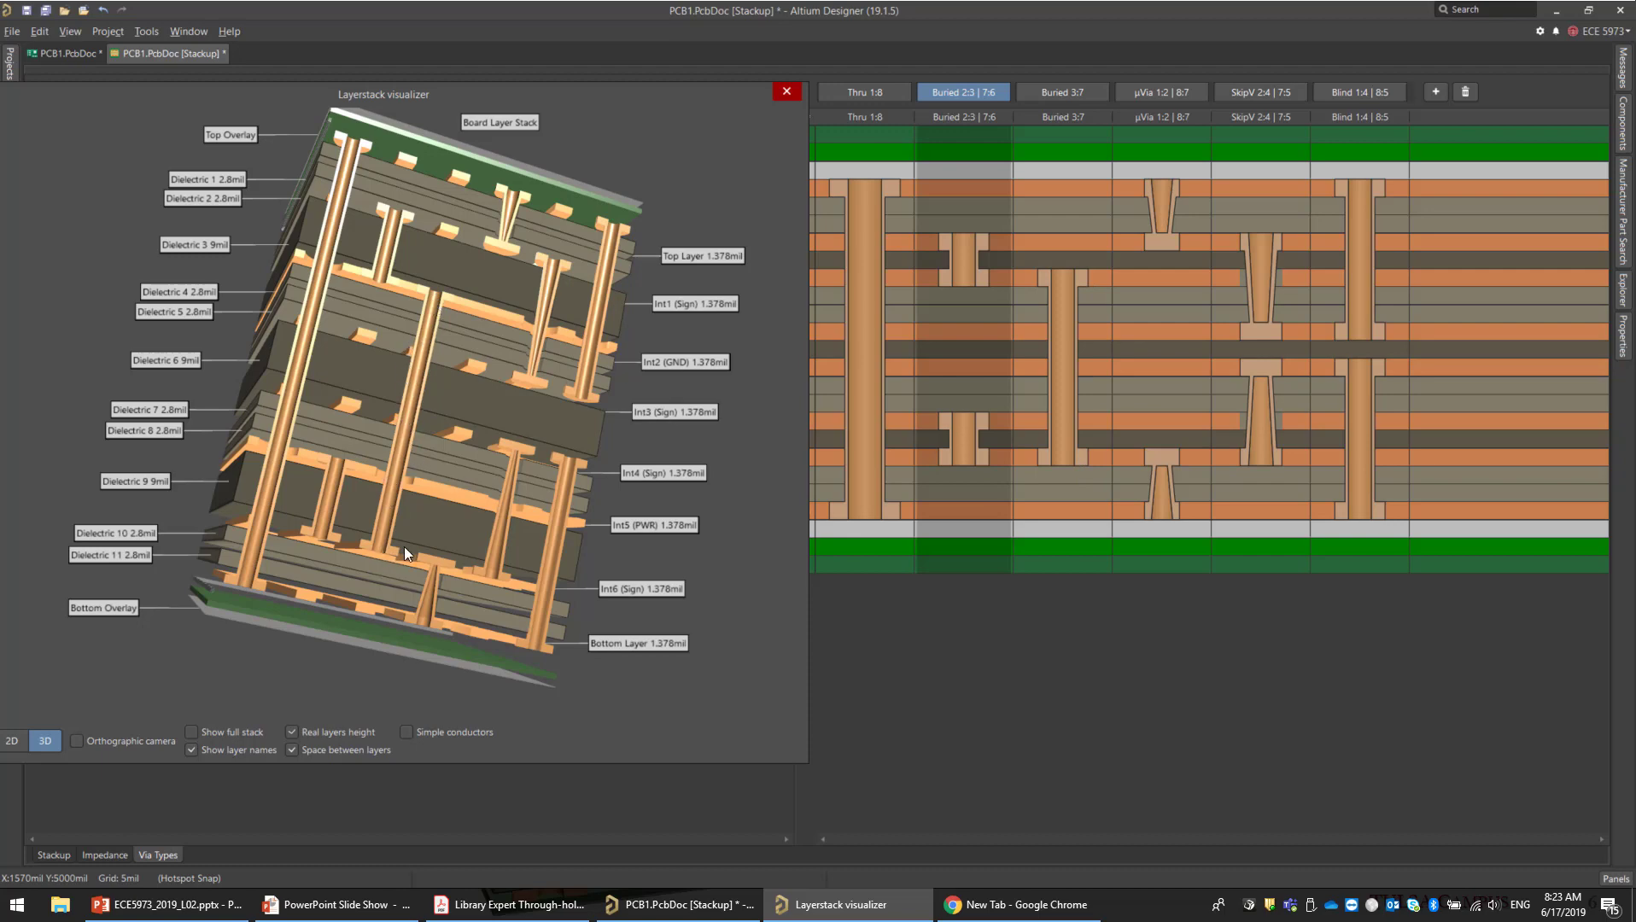
{"action": "right_click_drag", "start_coordinate": [562, 234], "coordinate": [417, 375]}
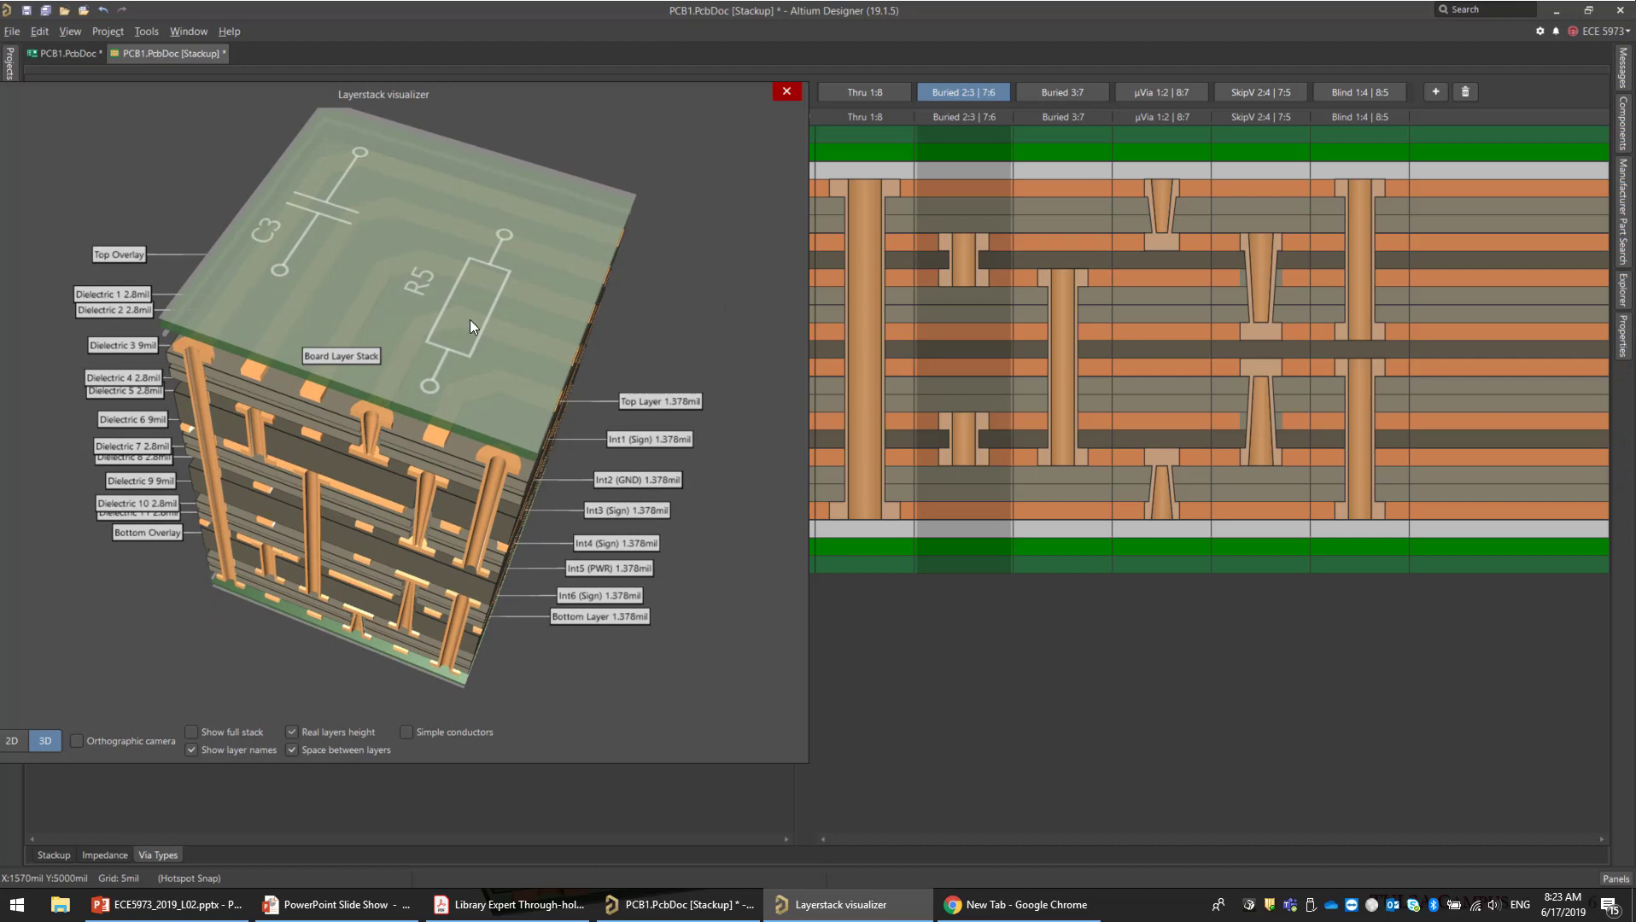
{"action": "right_click_drag", "start_coordinate": [431, 432], "coordinate": [439, 246]}
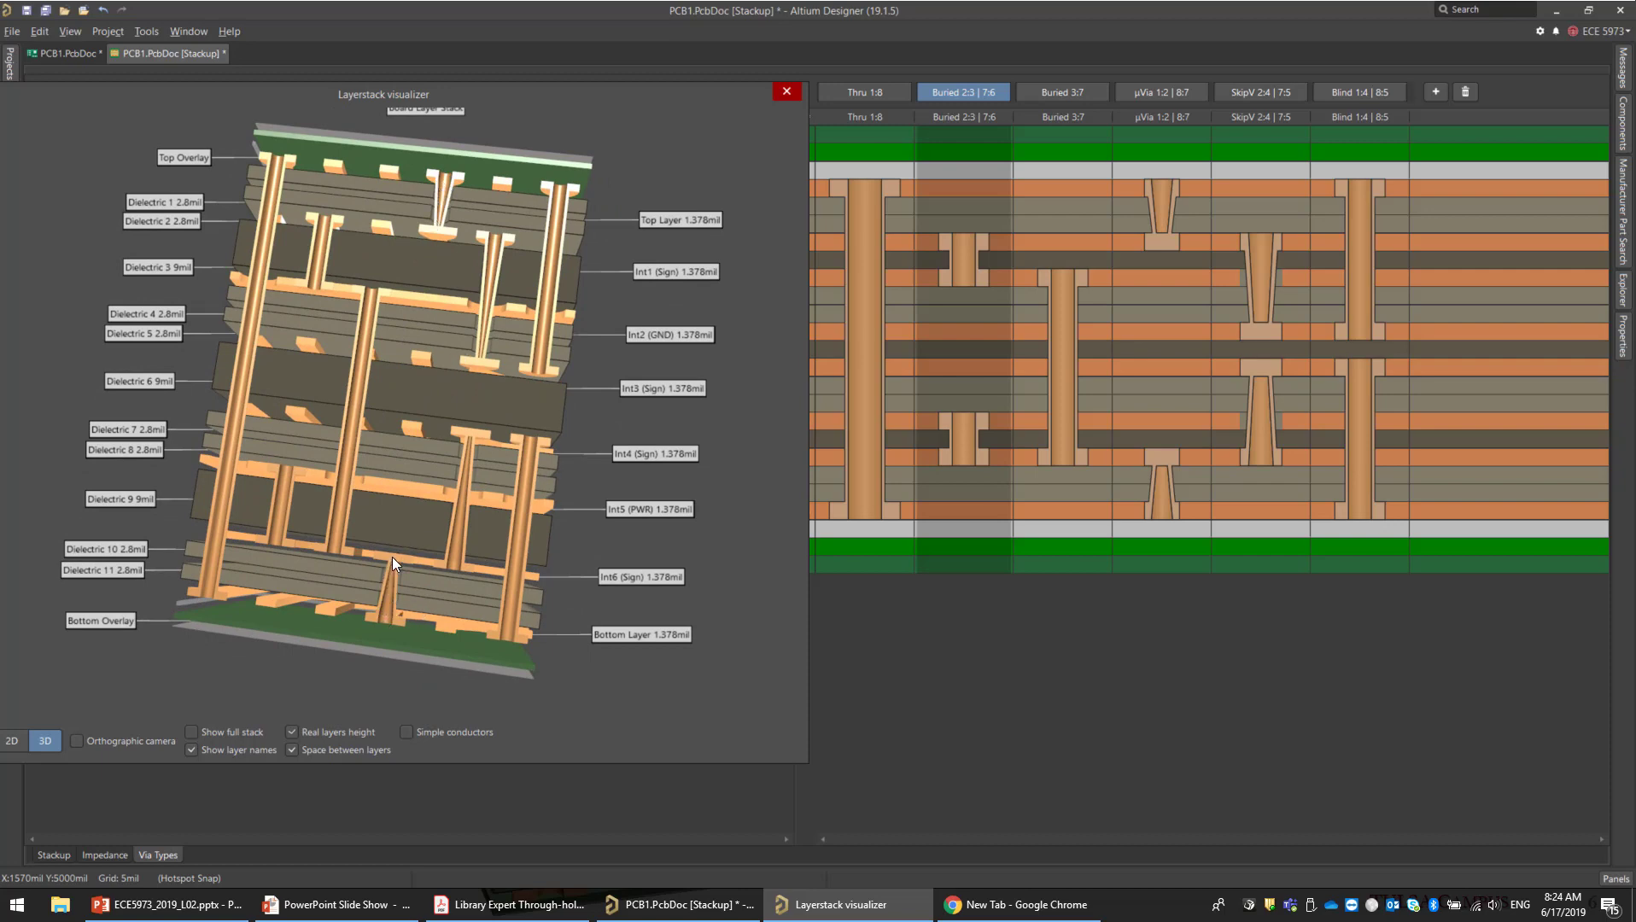
{"action": "right_click_drag", "start_coordinate": [472, 344], "coordinate": [522, 453]}
{"action": "scroll", "coordinate": [425, 390], "scroll_direction": "up", "scroll_amount": 8}
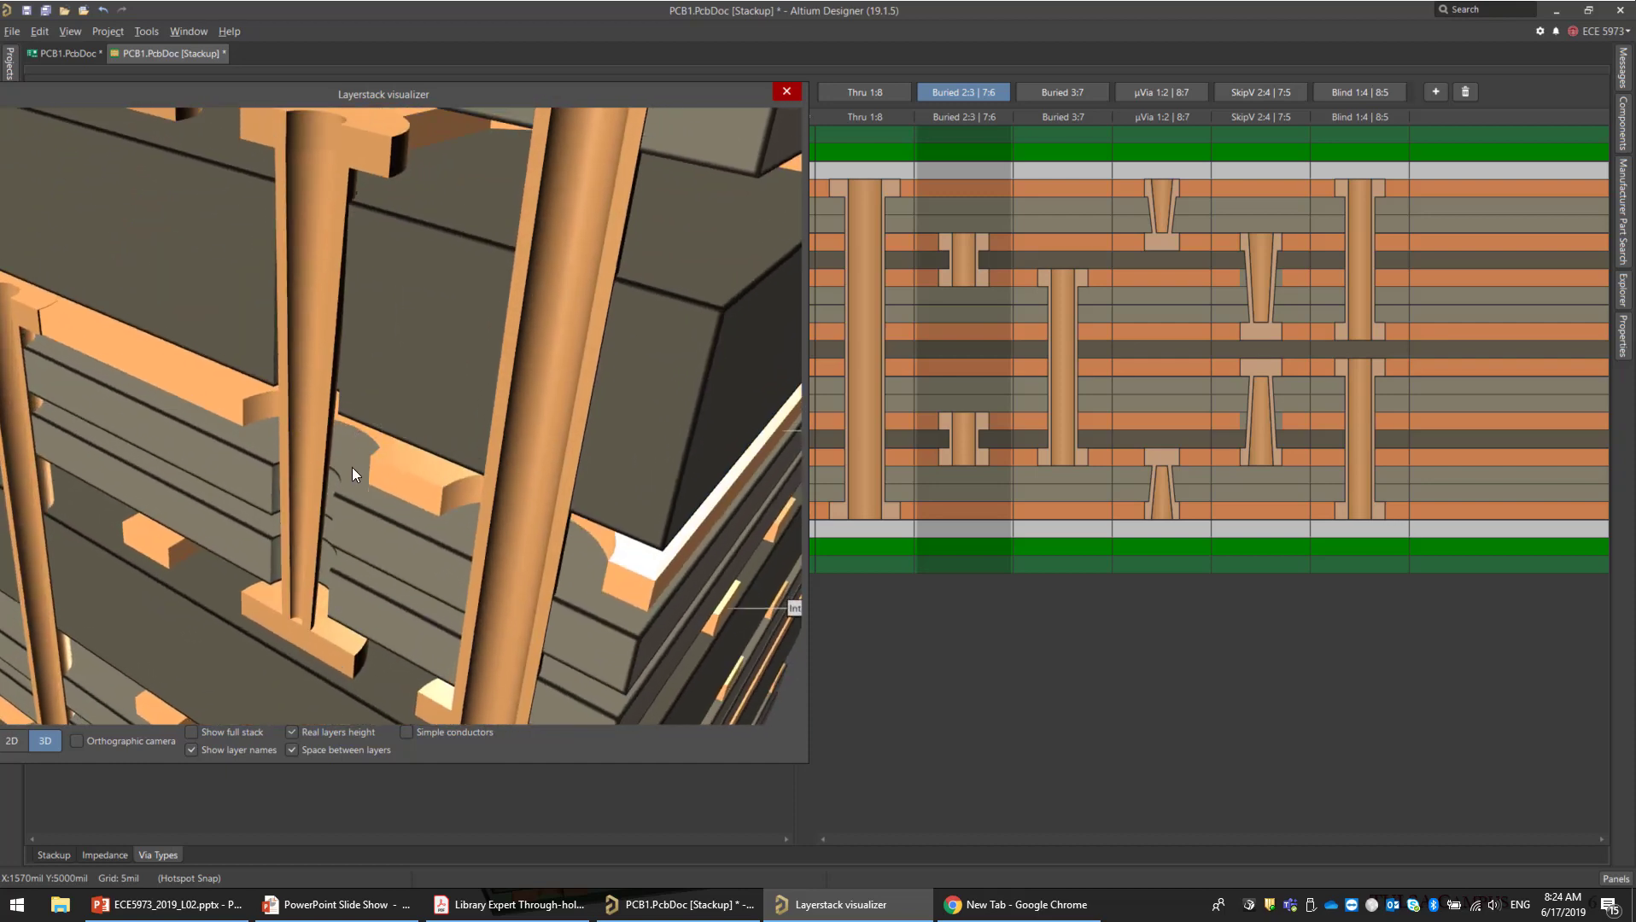
{"action": "right_click_drag", "start_coordinate": [334, 477], "coordinate": [415, 376]}
{"action": "scroll", "coordinate": [415, 376], "scroll_direction": "down", "scroll_amount": 4}
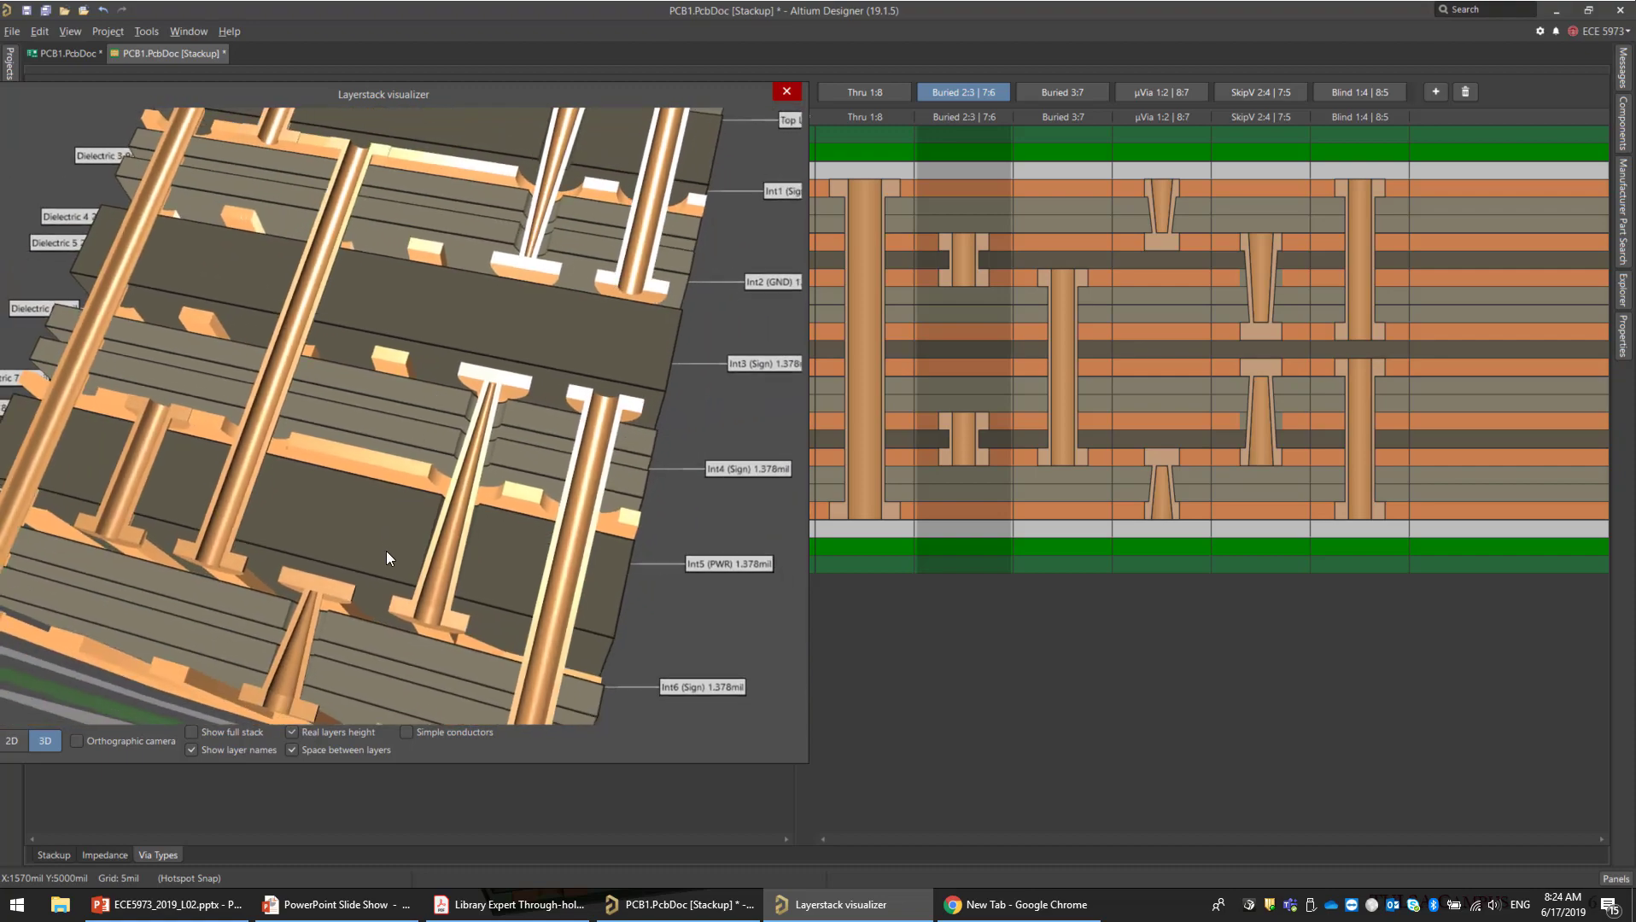
{"action": "right_click_drag", "start_coordinate": [390, 491], "coordinate": [626, 469]}
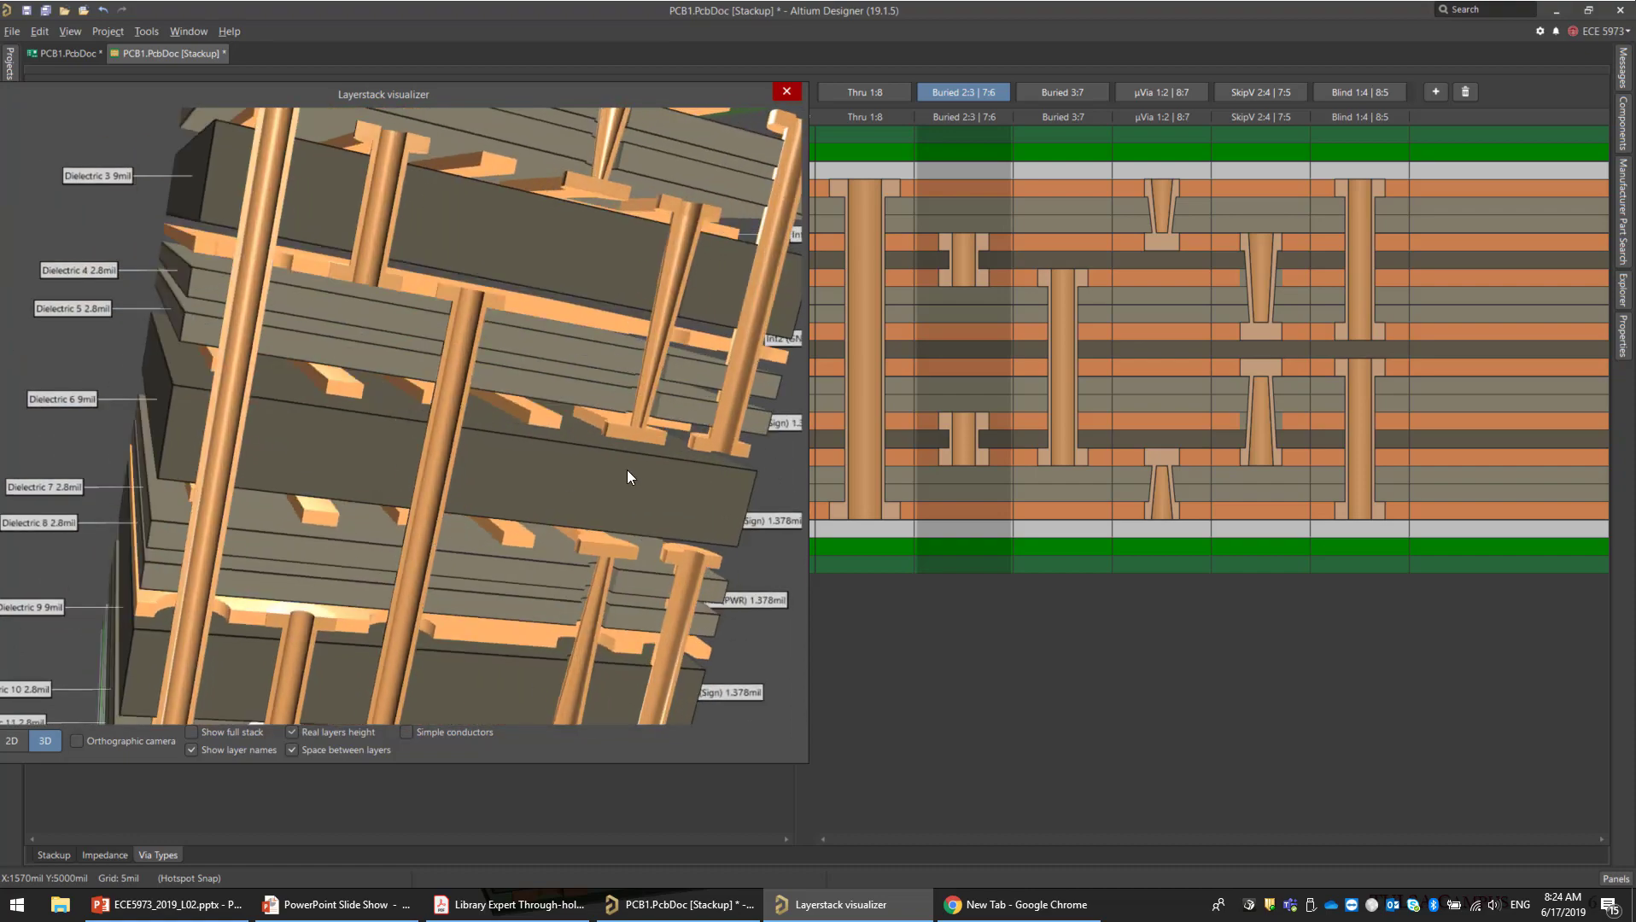
{"action": "scroll", "coordinate": [624, 466], "scroll_direction": "down", "scroll_amount": 4}
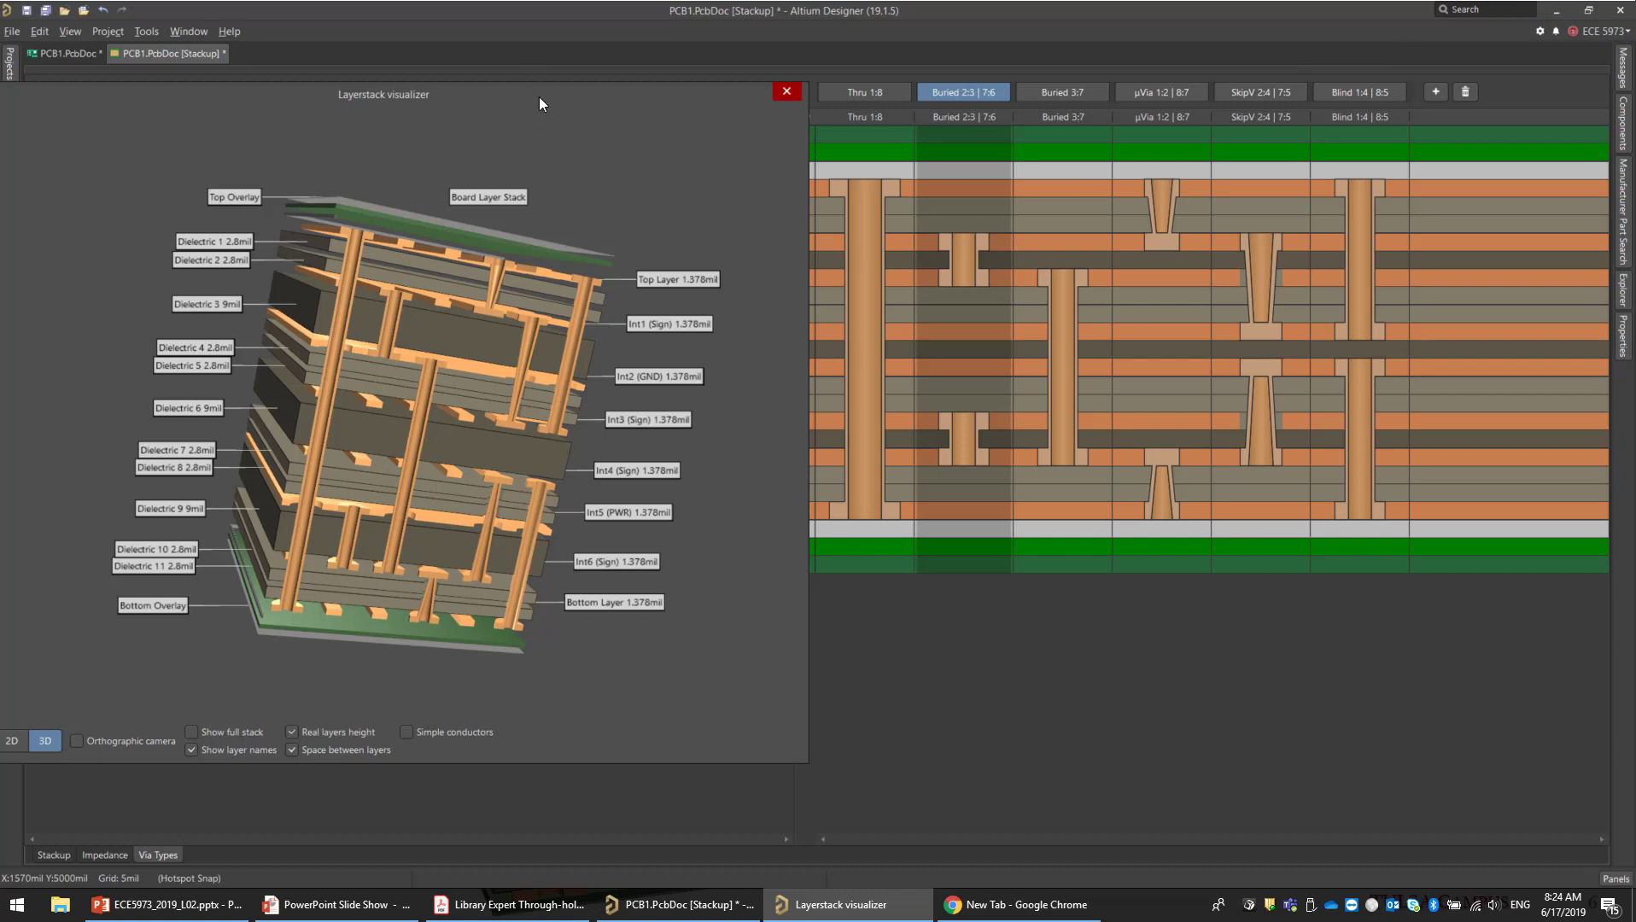
Step: Move the Layerstack visualizer off the layer table and open the Altium Material Library
{"action": "left_click_drag", "start_coordinate": [540, 98], "coordinate": [589, 116]}
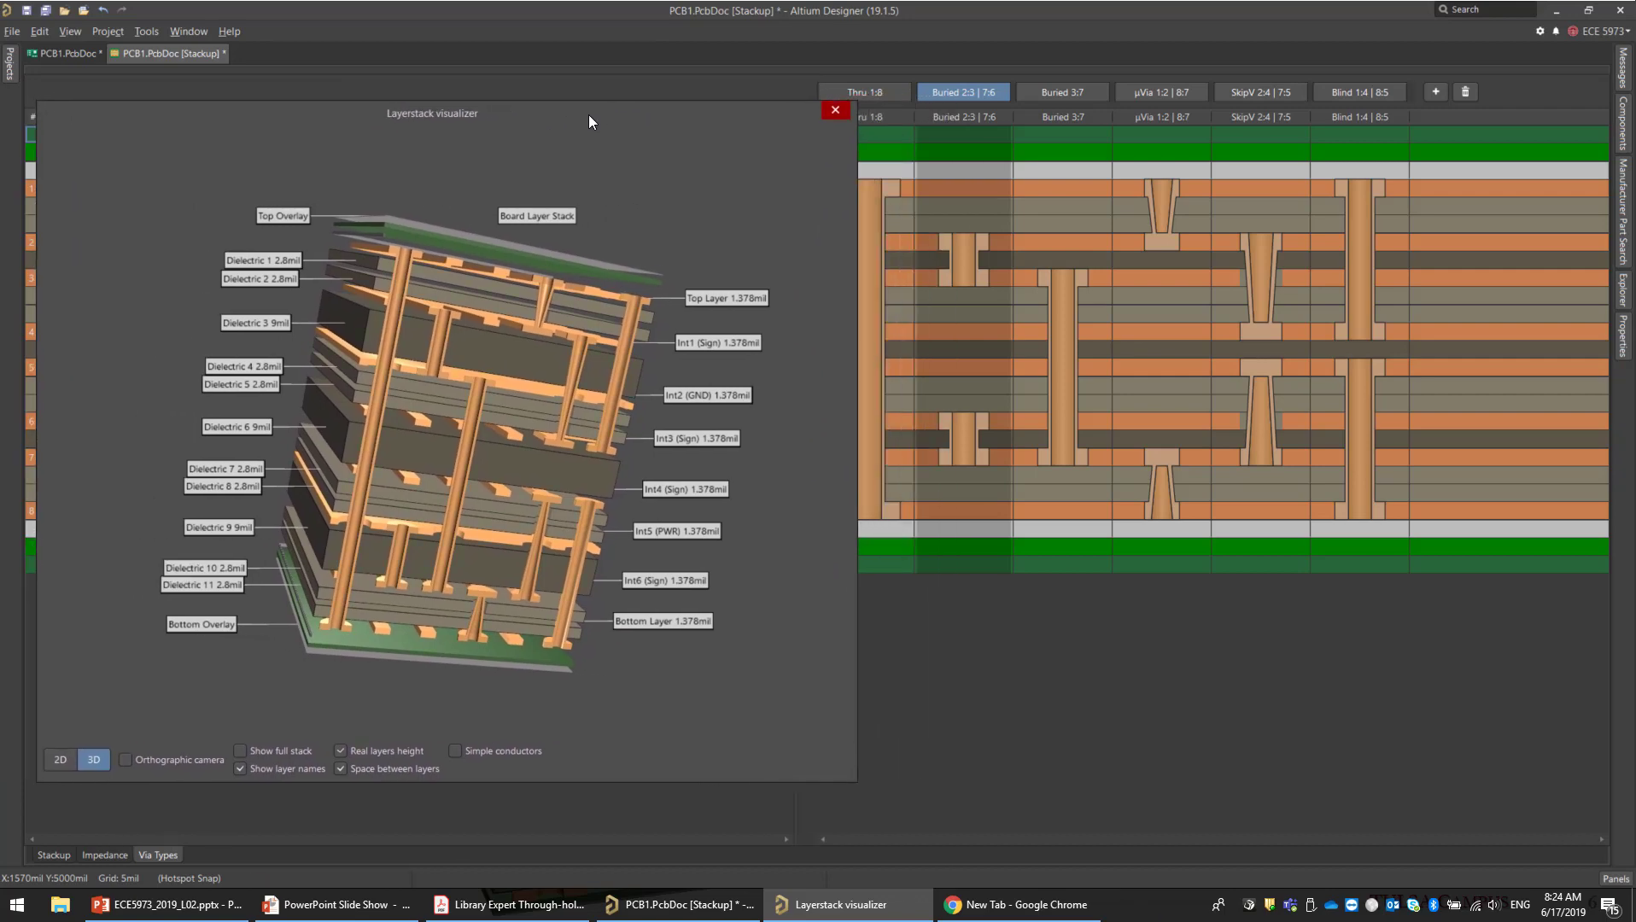
{"action": "left_click_drag", "start_coordinate": [802, 101], "coordinate": [785, 131]}
{"action": "left_click_drag", "start_coordinate": [639, 146], "coordinate": [1355, 309]}
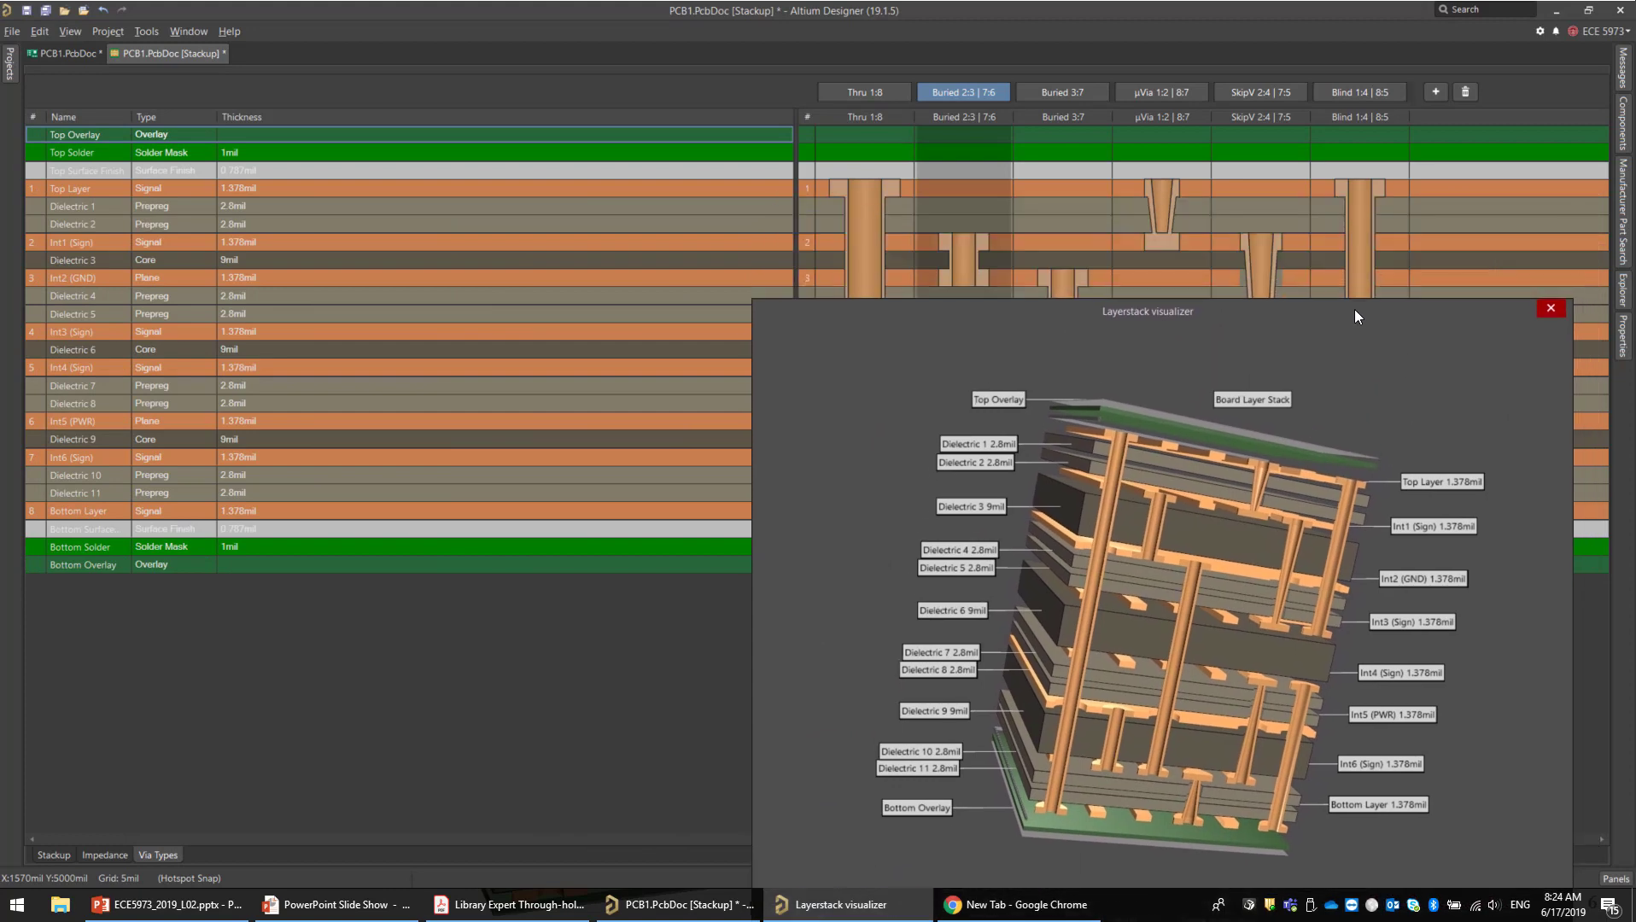
{"action": "left_click", "coordinate": [146, 31]}
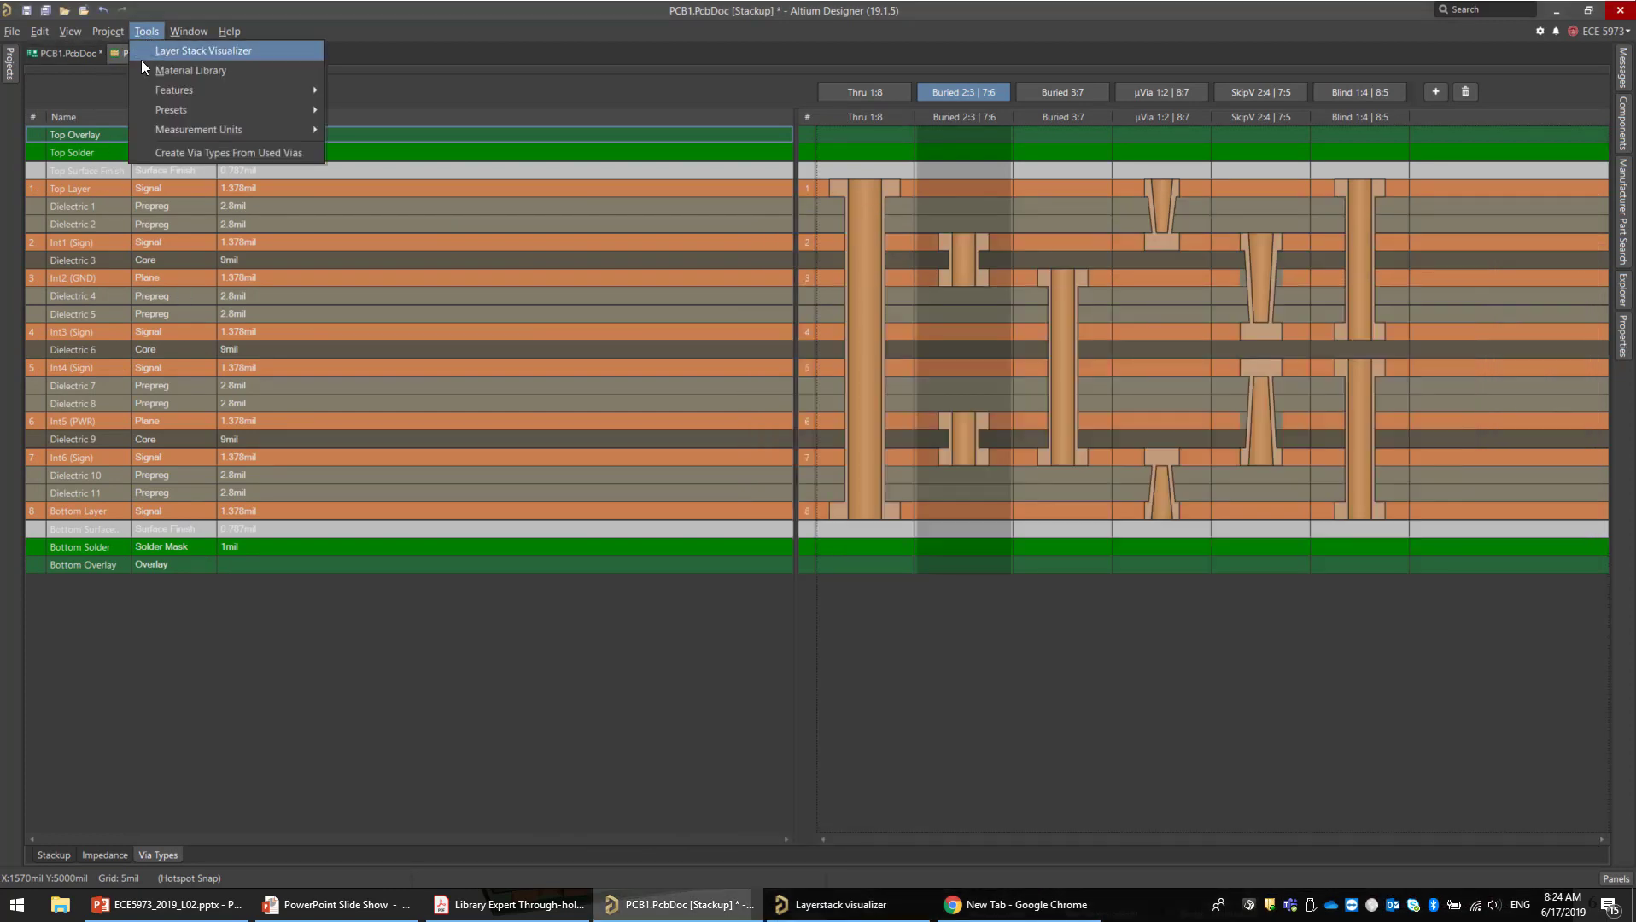
{"action": "left_click", "coordinate": [206, 70]}
{"action": "left_click_drag", "start_coordinate": [659, 243], "coordinate": [633, 150]}
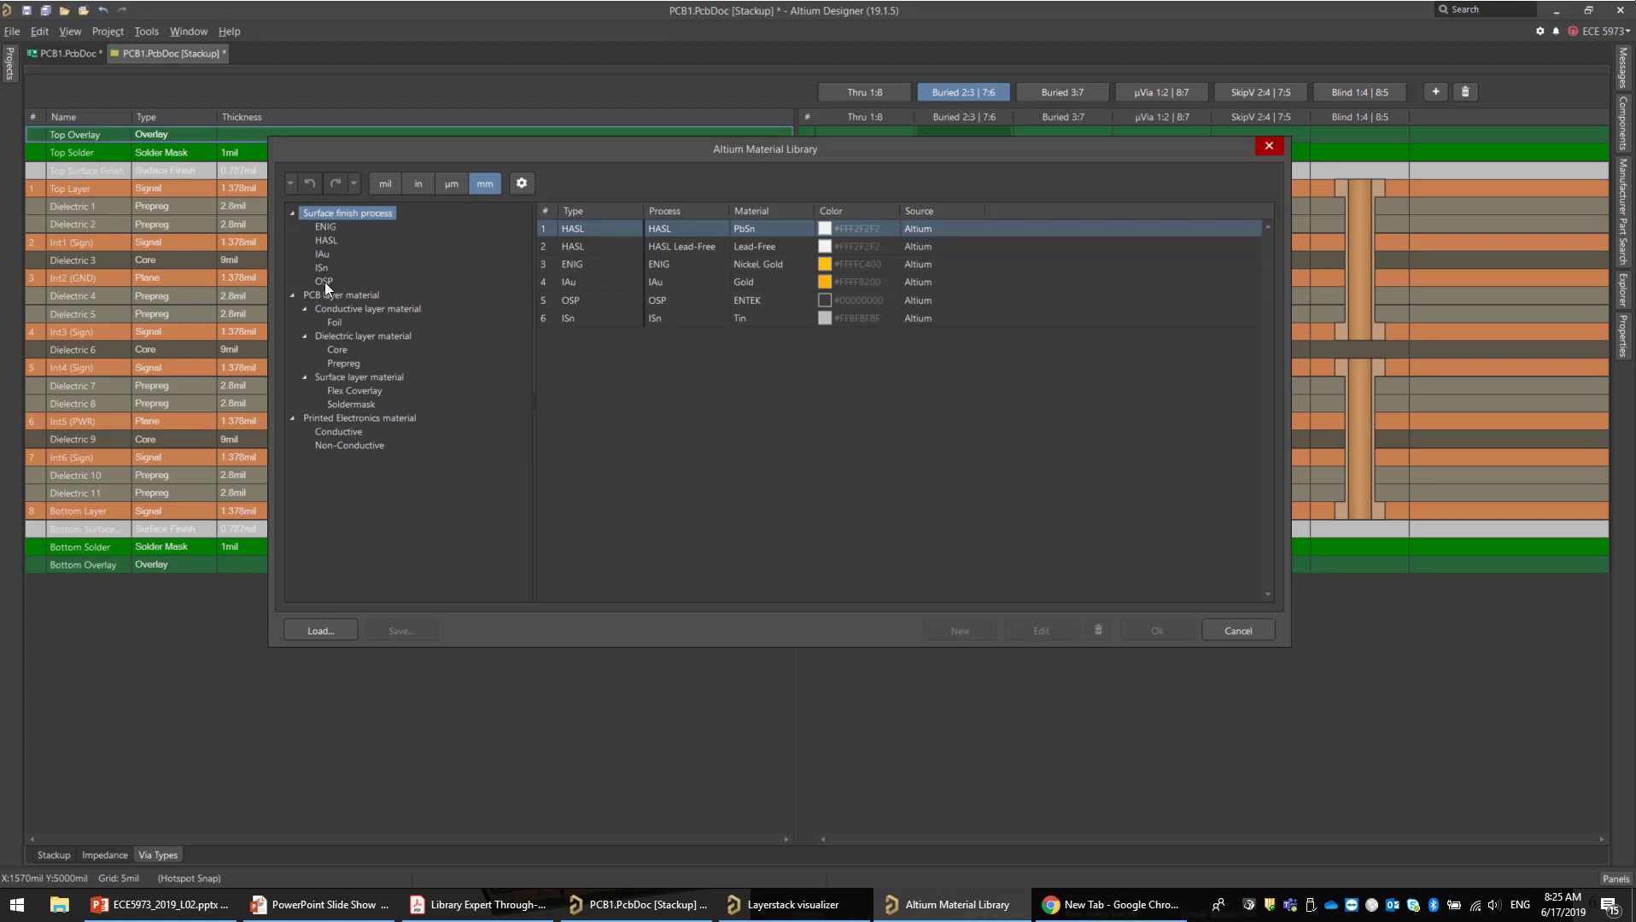
Step: Review the ENIG, HASL, ISn and OSP surface finish processes in the material library, returning to HASL
{"action": "left_click", "coordinate": [325, 227]}
{"action": "left_click", "coordinate": [327, 241]}
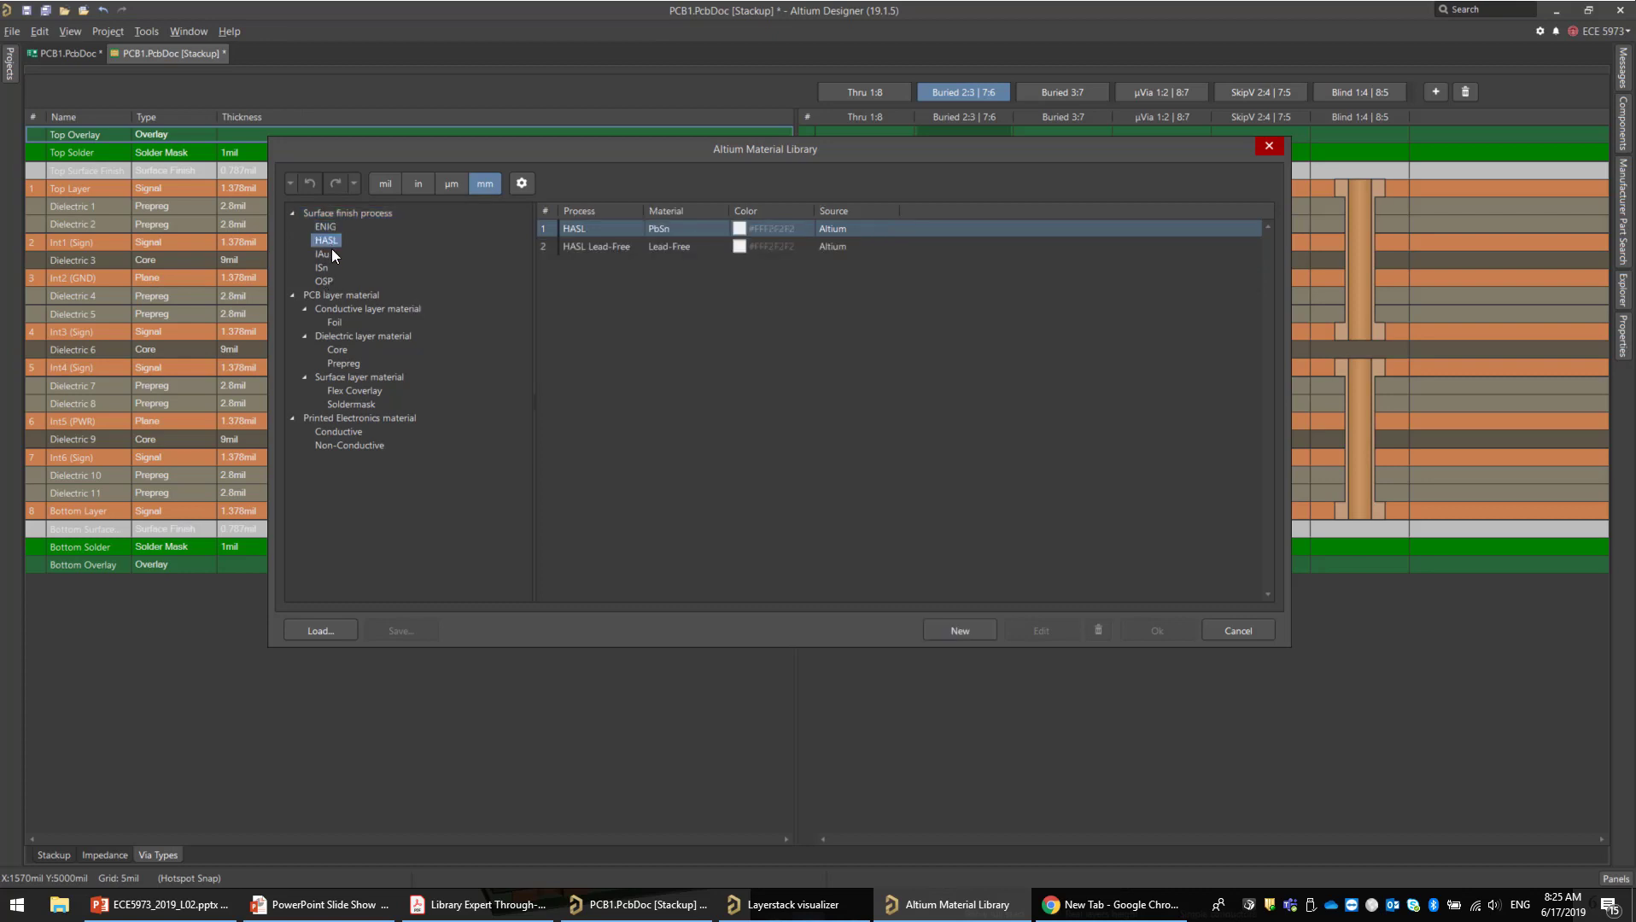
{"action": "left_click", "coordinate": [326, 268]}
{"action": "left_click", "coordinate": [327, 279]}
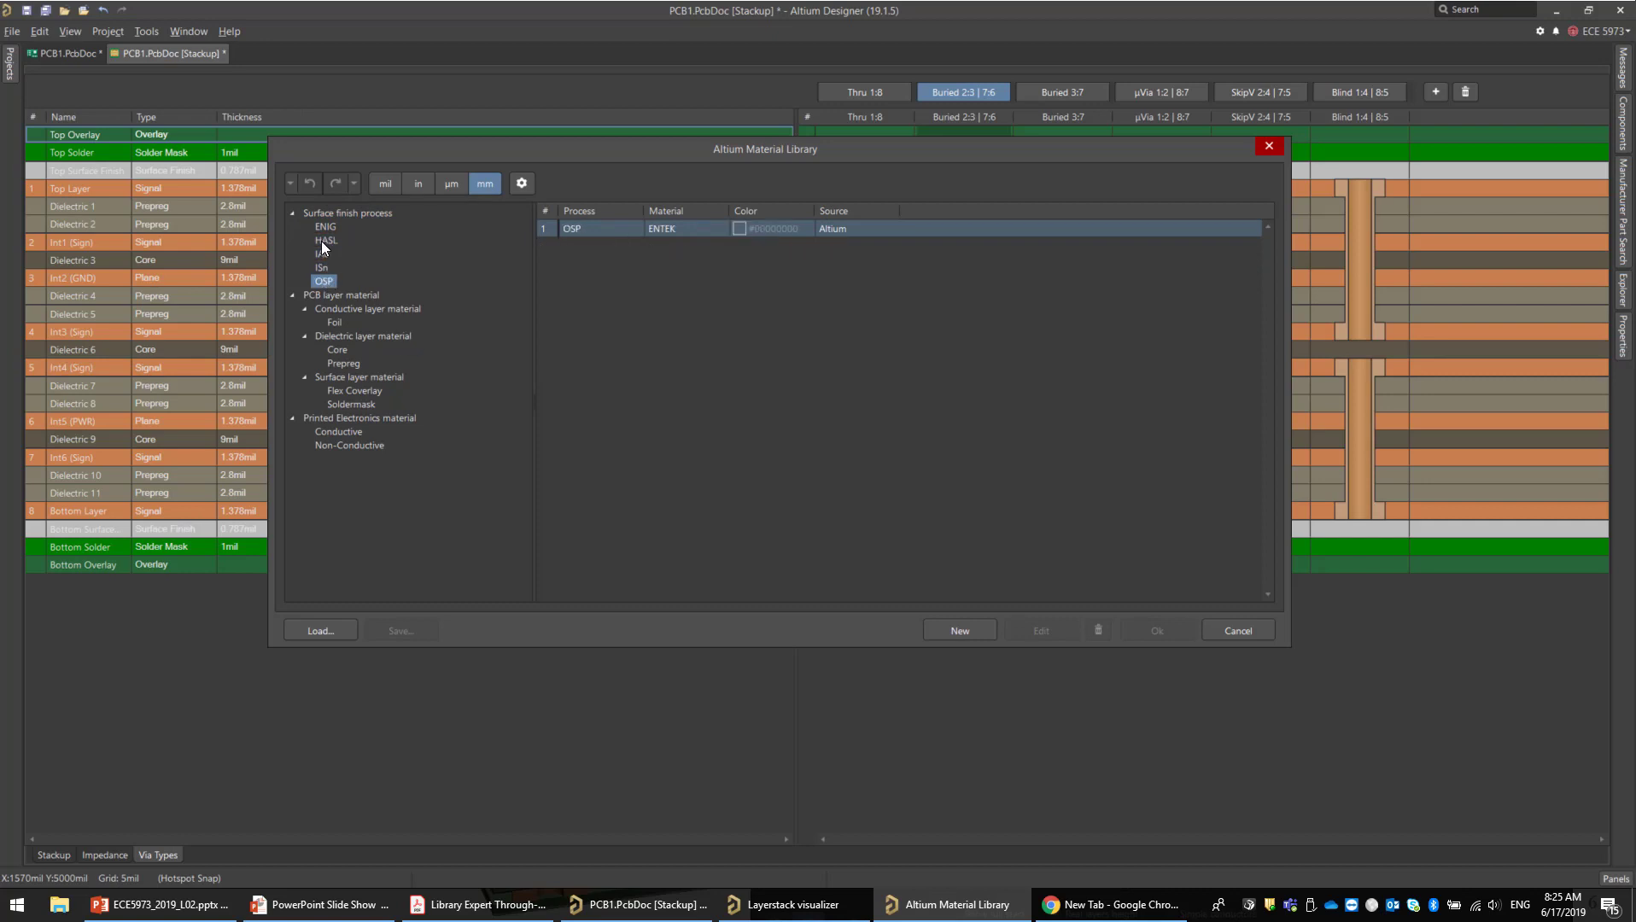
{"action": "left_click", "coordinate": [321, 240]}
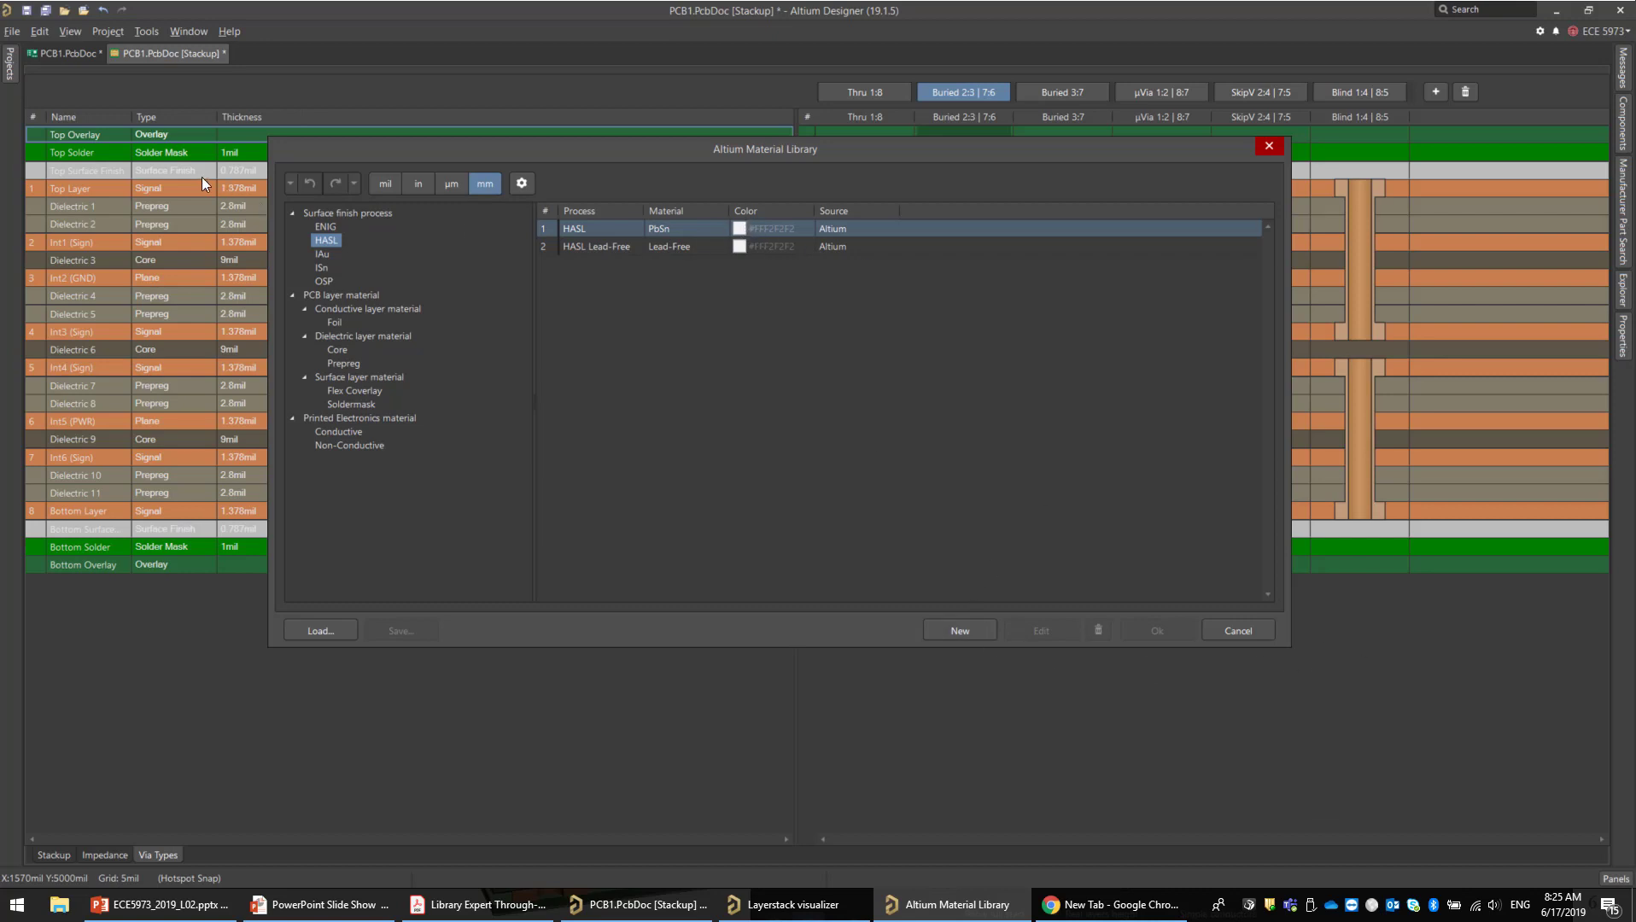
{"action": "mouse_move", "coordinate": [393, 158]}
{"action": "left_mouse_down"}
{"action": "mouse_move", "coordinate": [422, 294]}
{"action": "mouse_move", "coordinate": [390, 140]}
{"action": "left_mouse_up"}
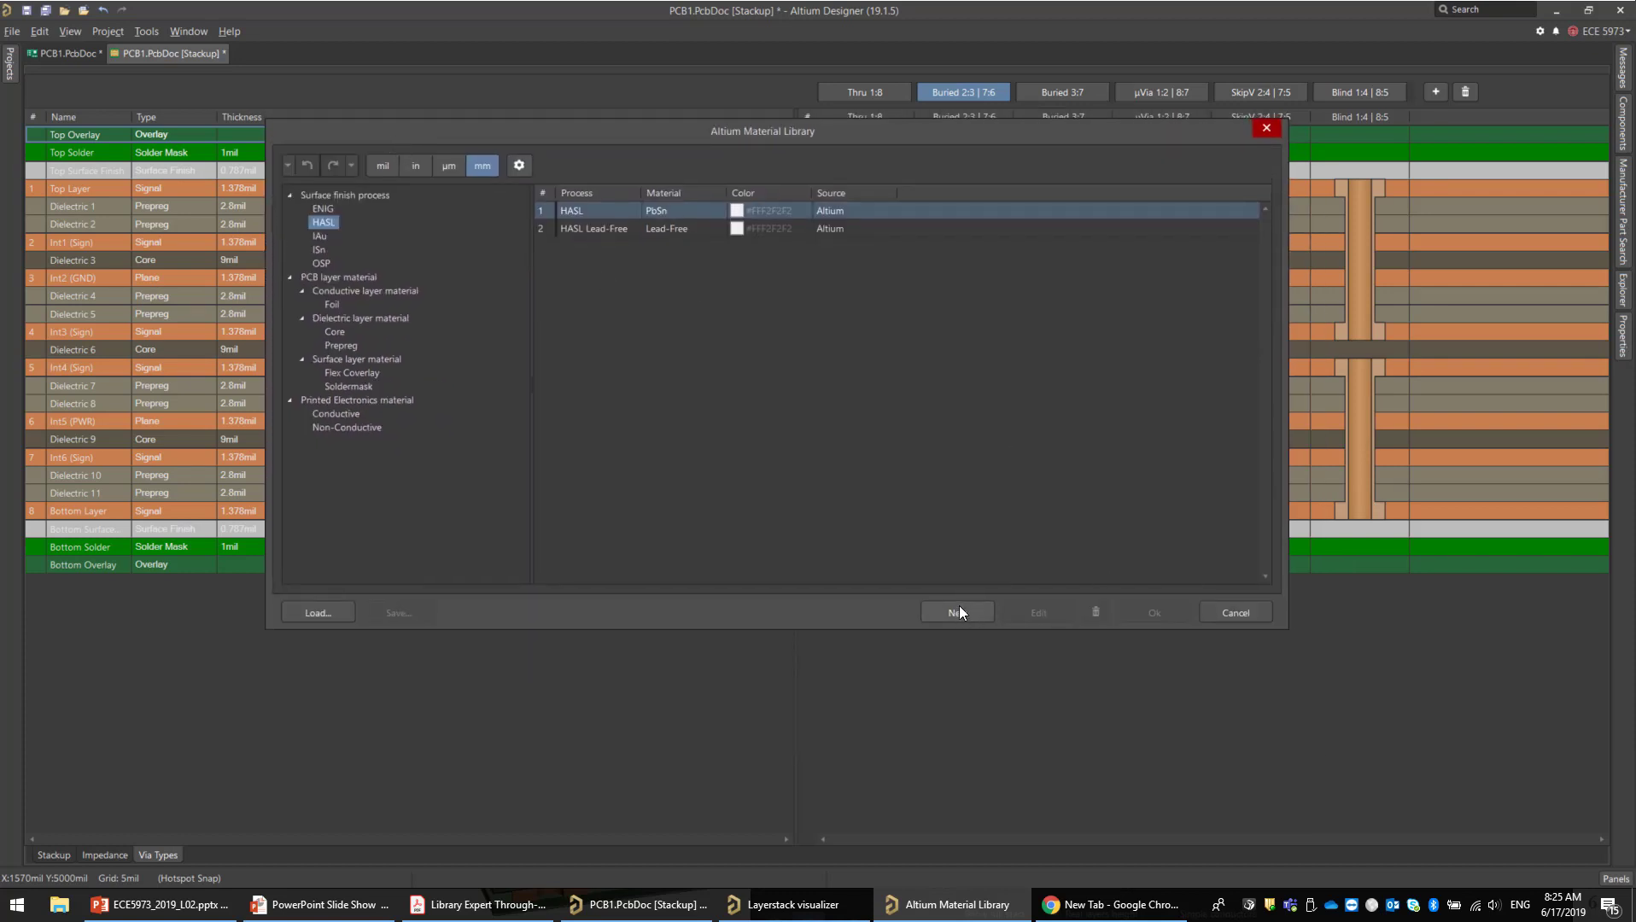
Step: Review the full list of PCB layer materials down to the prepregs, then close the material library
{"action": "left_click", "coordinate": [334, 278]}
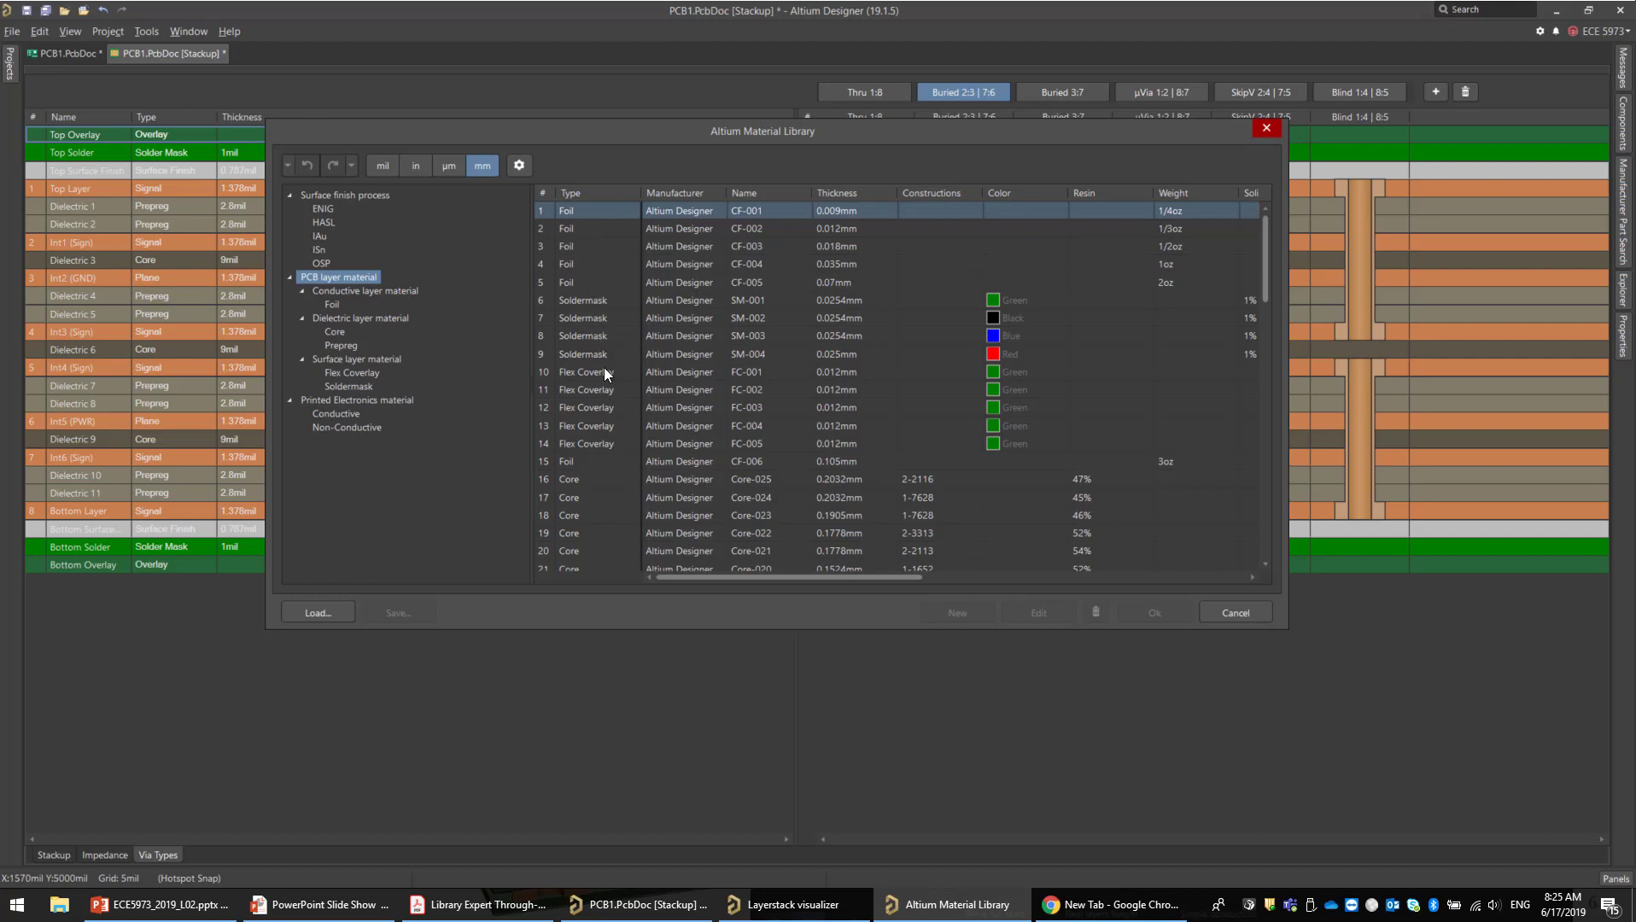
{"action": "left_click_drag", "start_coordinate": [1266, 262], "coordinate": [1278, 491]}
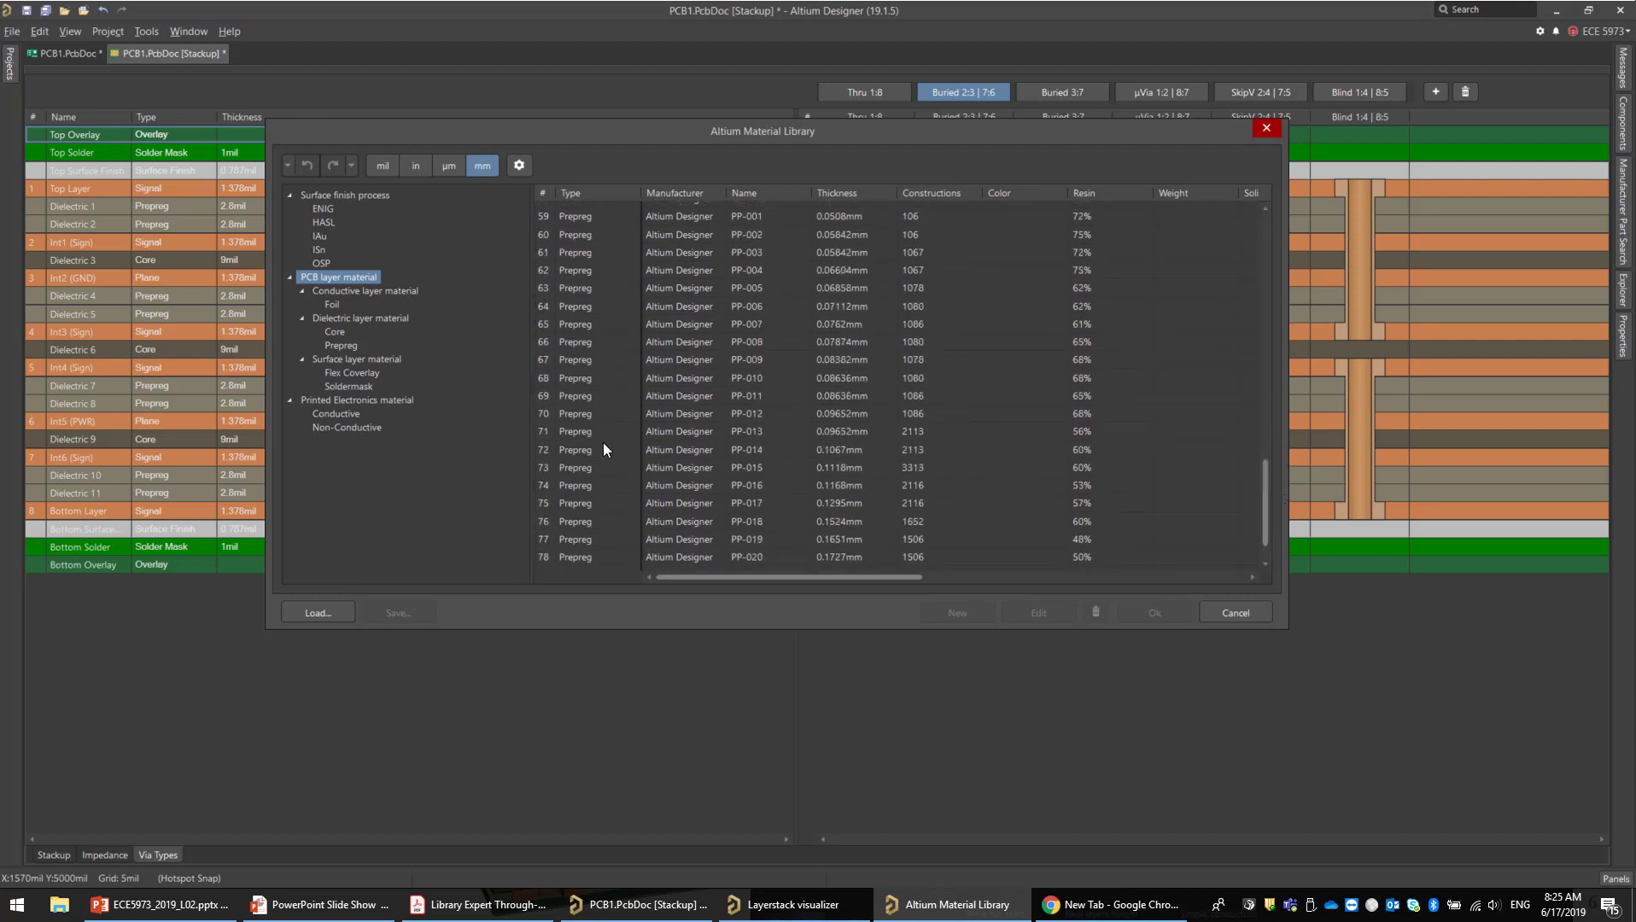
{"action": "scroll", "coordinate": [660, 502], "scroll_direction": "down", "scroll_amount": 1}
{"action": "left_click", "coordinate": [1007, 472]}
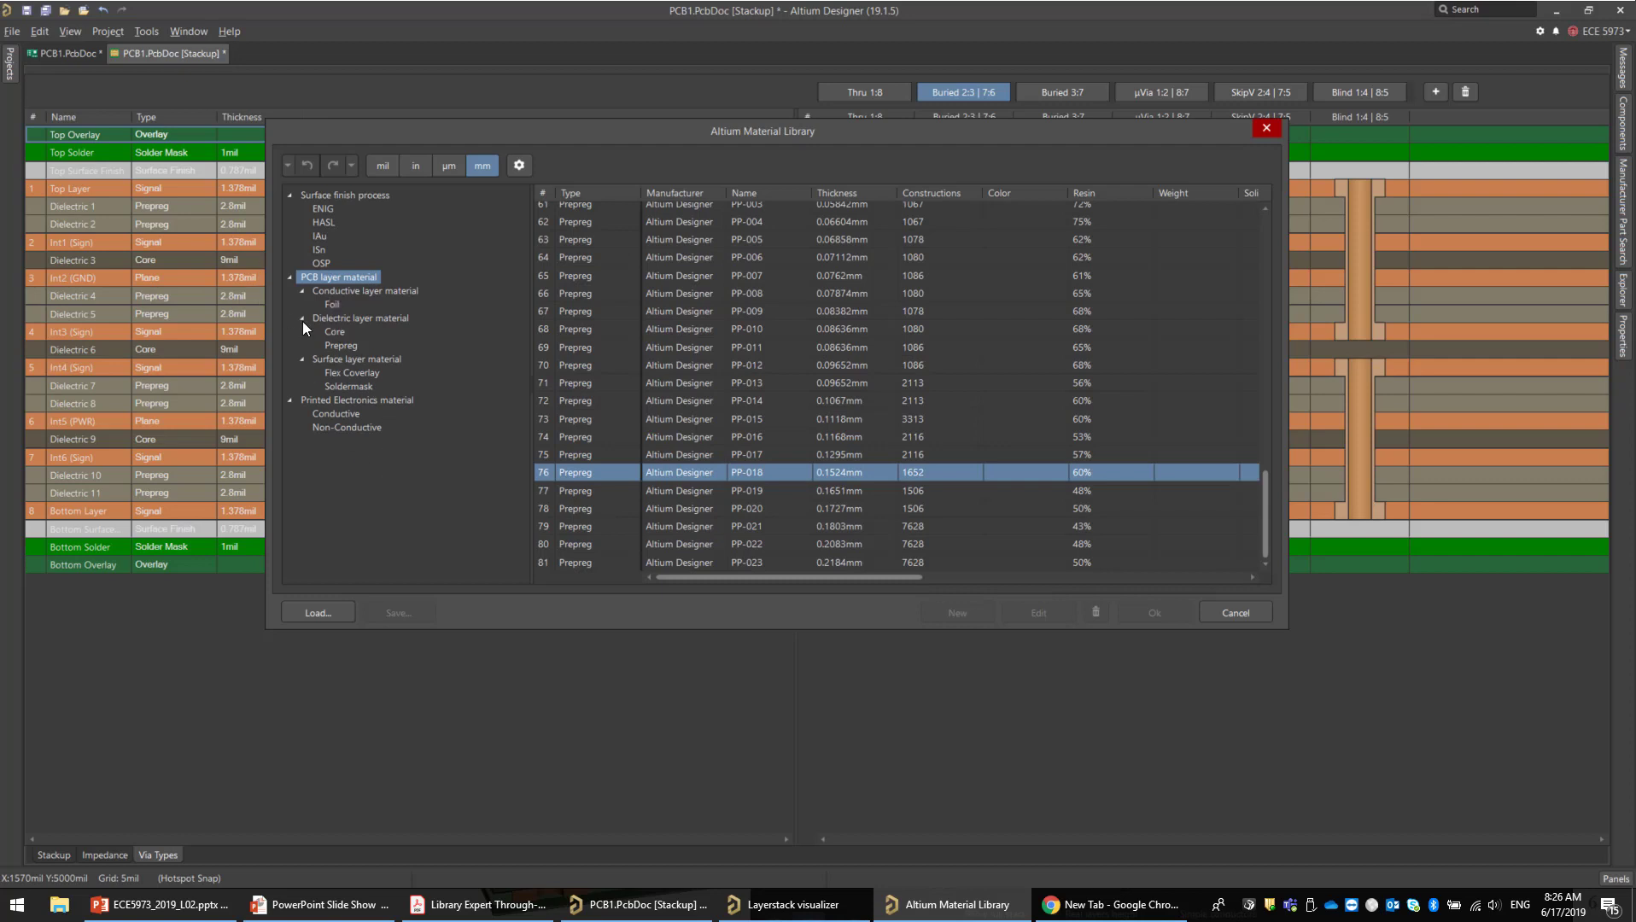
{"action": "left_click", "coordinate": [1262, 129]}
{"action": "left_click", "coordinate": [152, 33]}
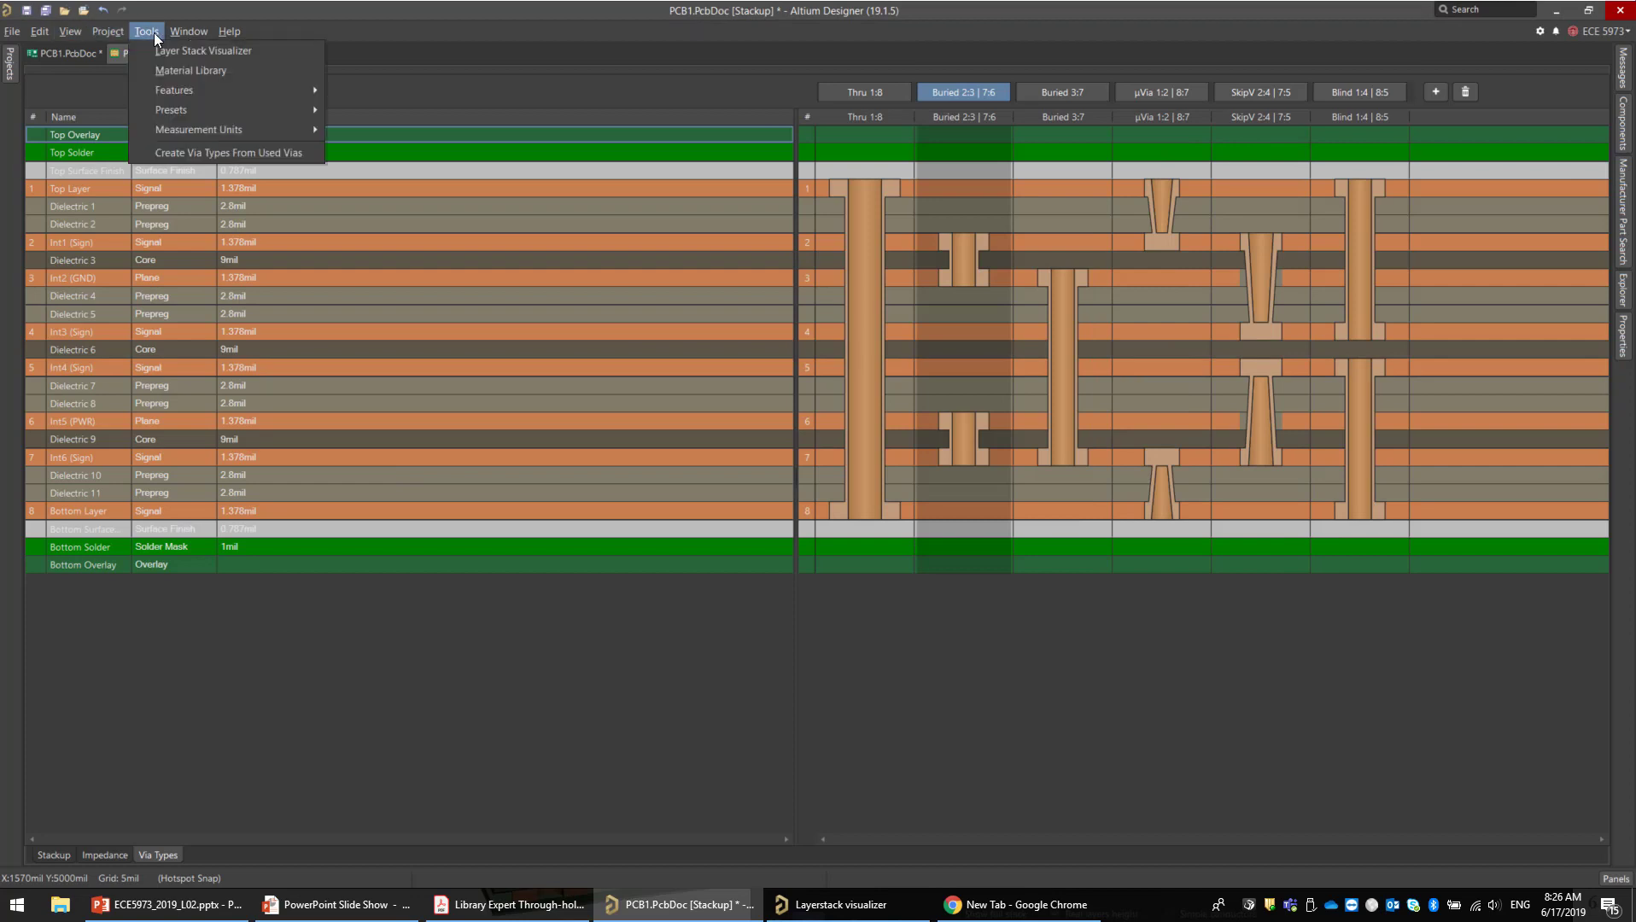
{"action": "mouse_move", "coordinate": [271, 107]}
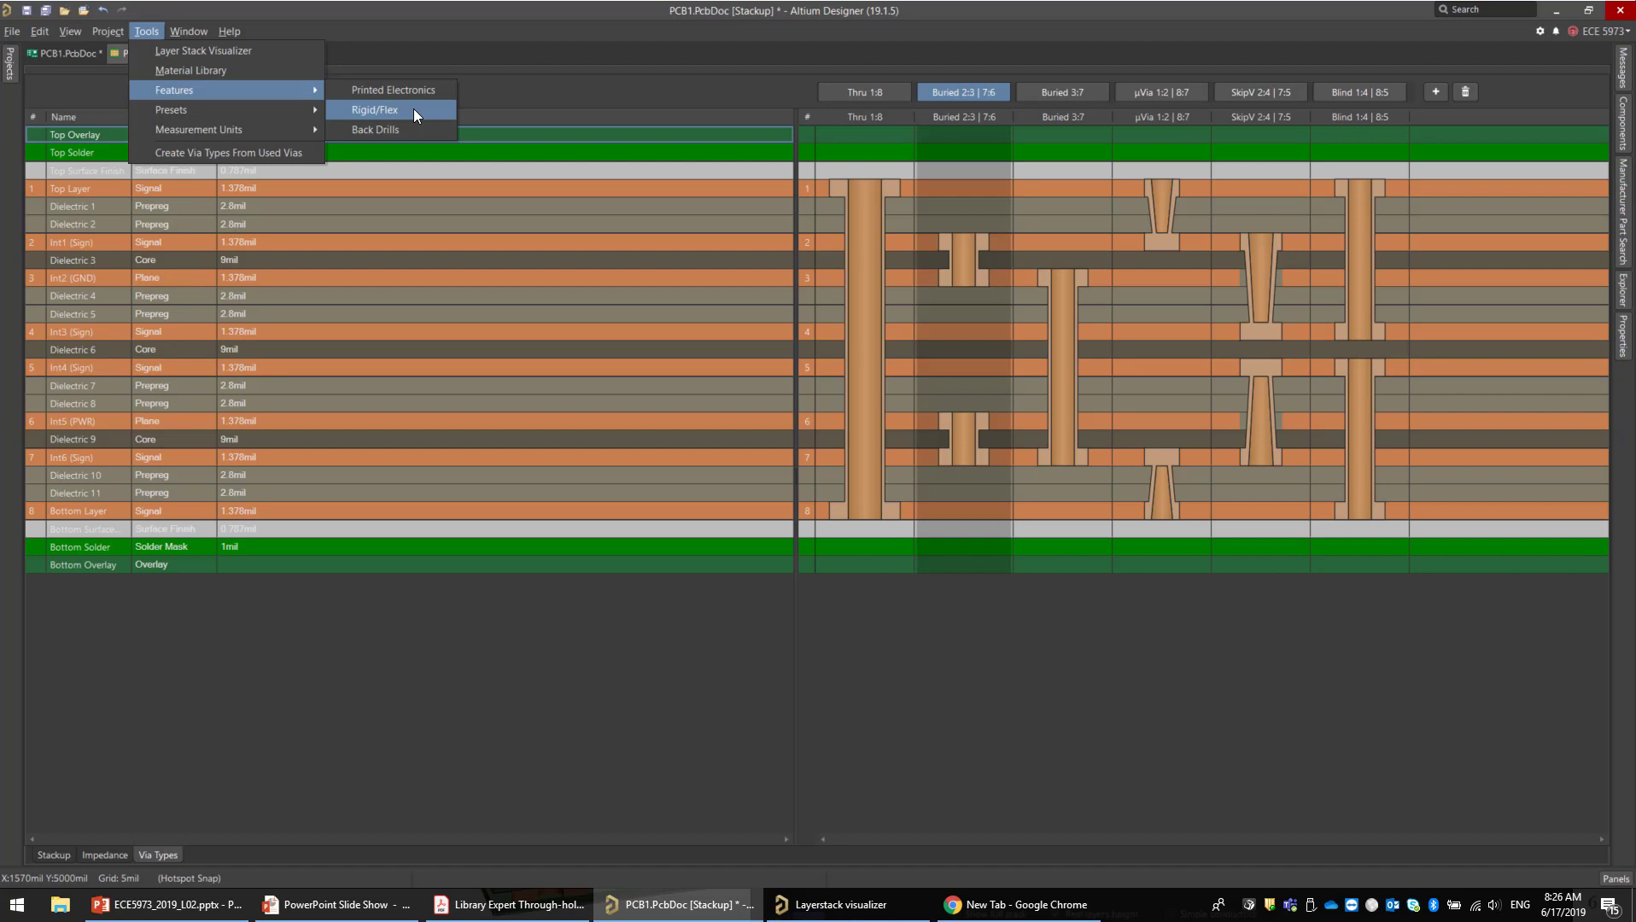
{"action": "left_click", "coordinate": [553, 105]}
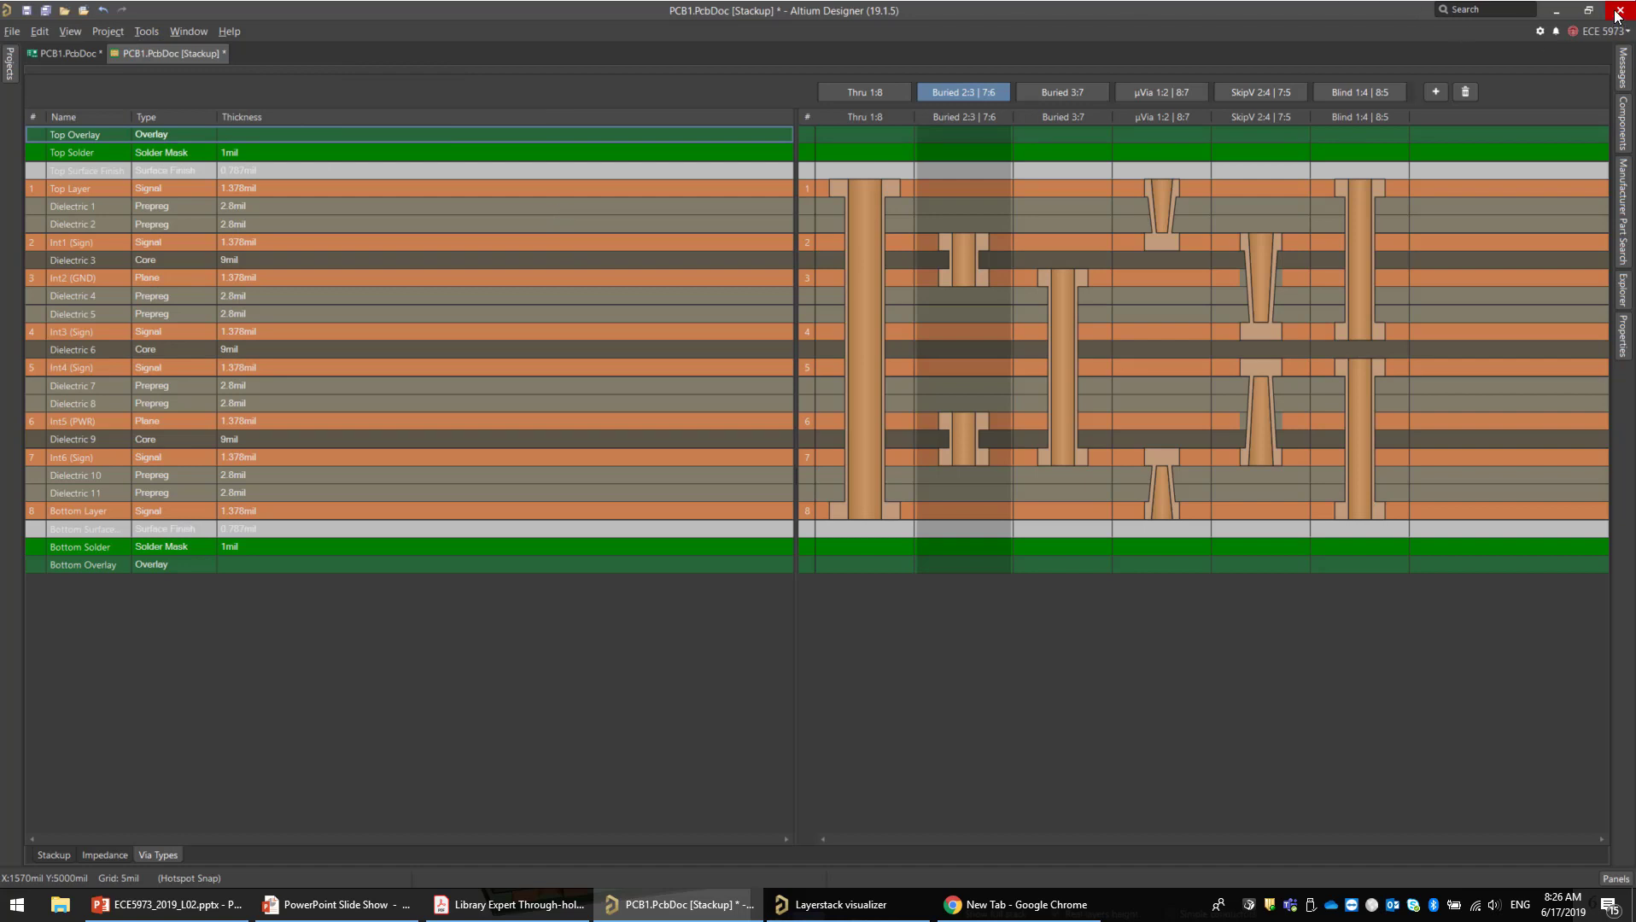
Step: Minimize the stackup window to return to the PowerPoint slide show and advance the PCB Anatomy recap to Solder Mask
{"action": "left_click", "coordinate": [1557, 13]}
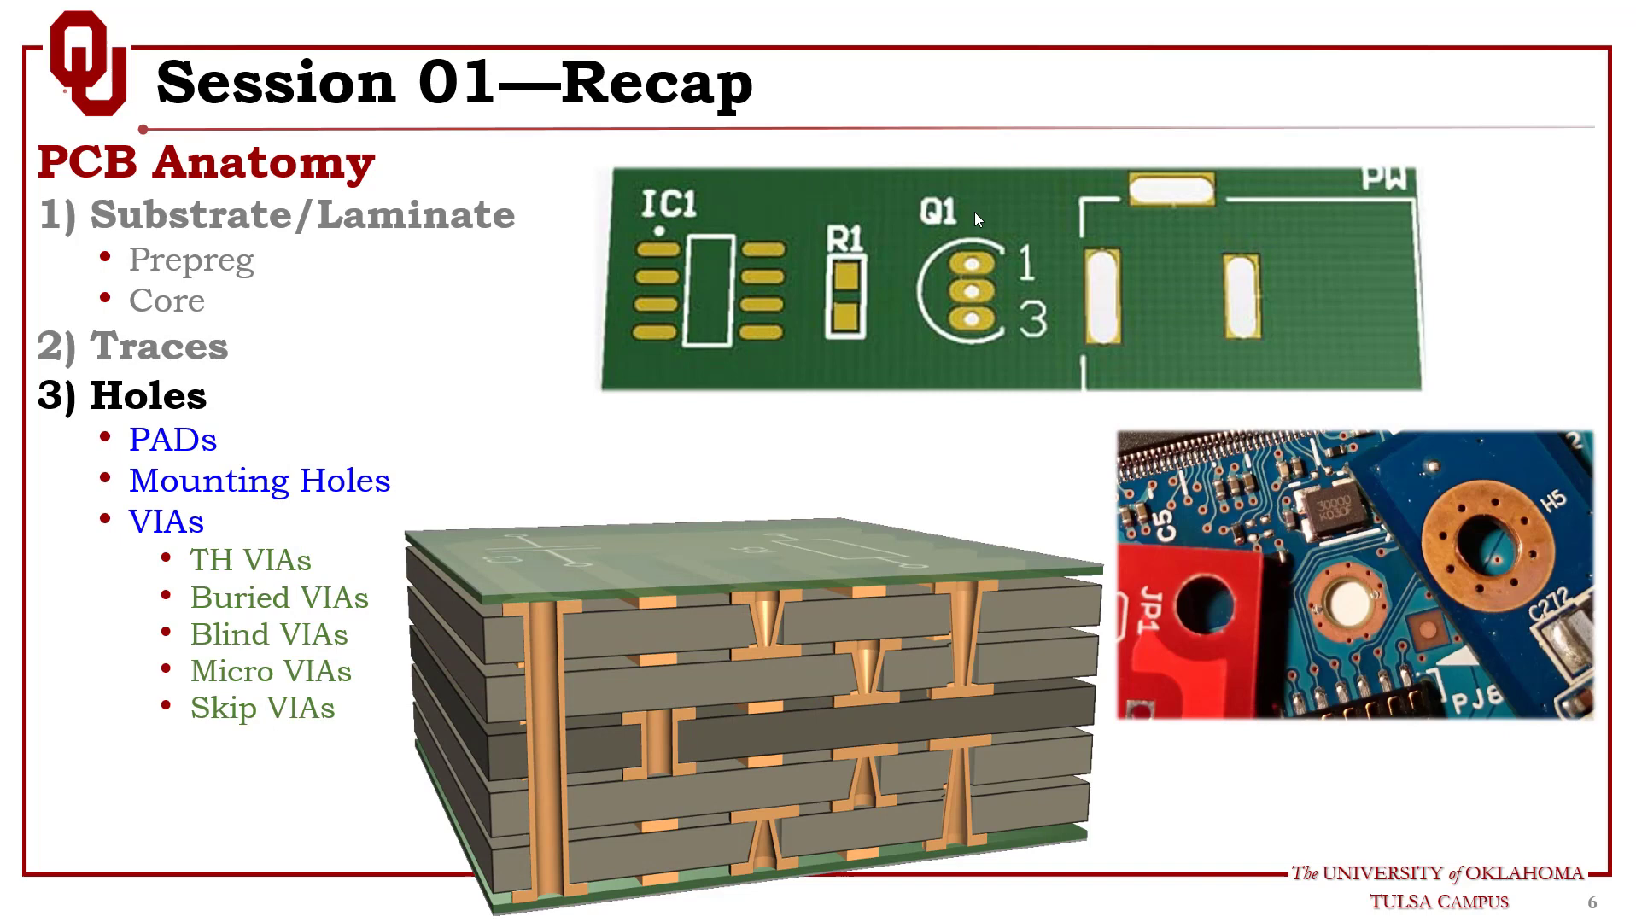
{"action": "left_click", "coordinate": [1550, 302]}
{"action": "left_click", "coordinate": [435, 338]}
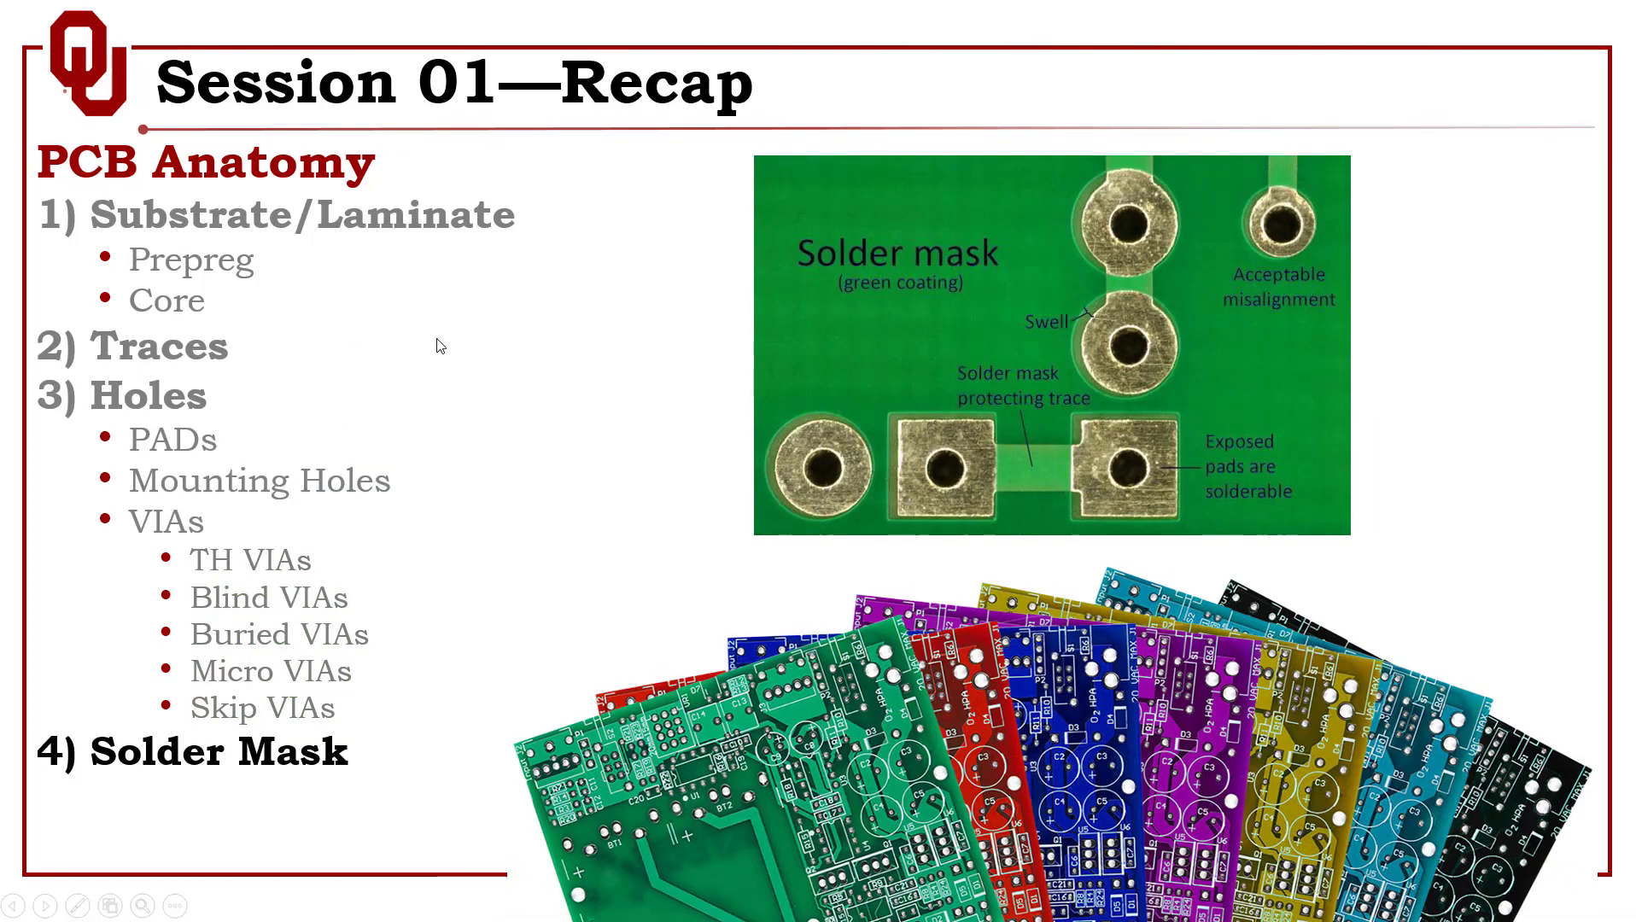